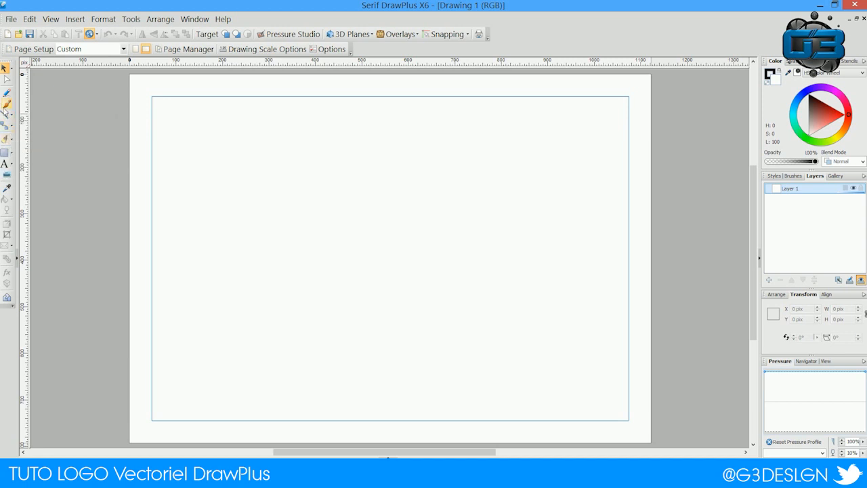
Draw a closed three-point shape about 521 pix wide and 181 pix high in the middle of the page, then lower its left corner slightly.
left_click(5, 114)
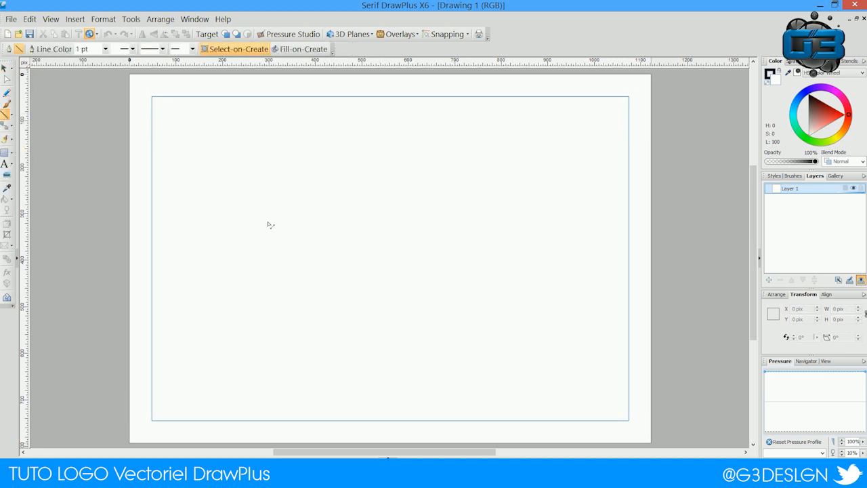
mouse_move(250, 233)
left_mouse_down()
mouse_move(494, 210)
mouse_move(429, 243)
mouse_move(247, 291)
mouse_move(262, 290)
mouse_move(250, 232)
left_mouse_up()
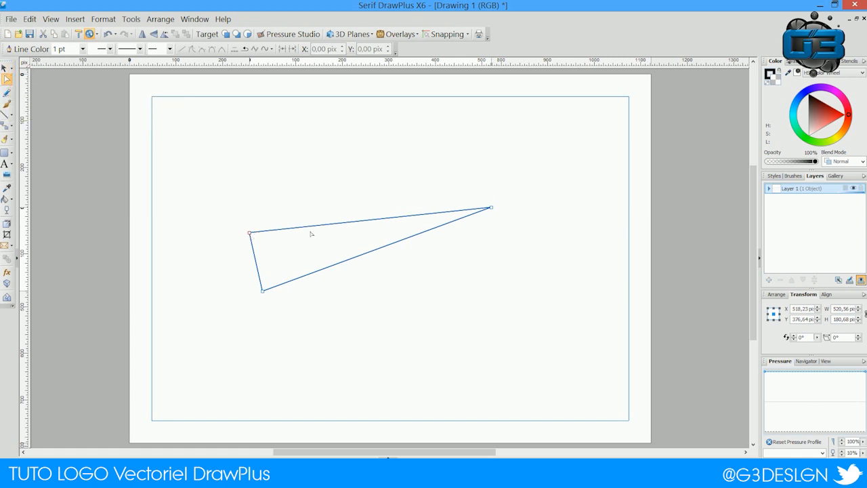
mouse_move(249, 233)
left_mouse_down()
mouse_move(233, 194)
mouse_move(360, 259)
mouse_move(322, 201)
mouse_move(304, 197)
mouse_move(250, 238)
left_mouse_up()
Bend the shape's two long edges upward into arcs and refine both curves through their control handles.
left_click_drag(340, 230, 334, 201)
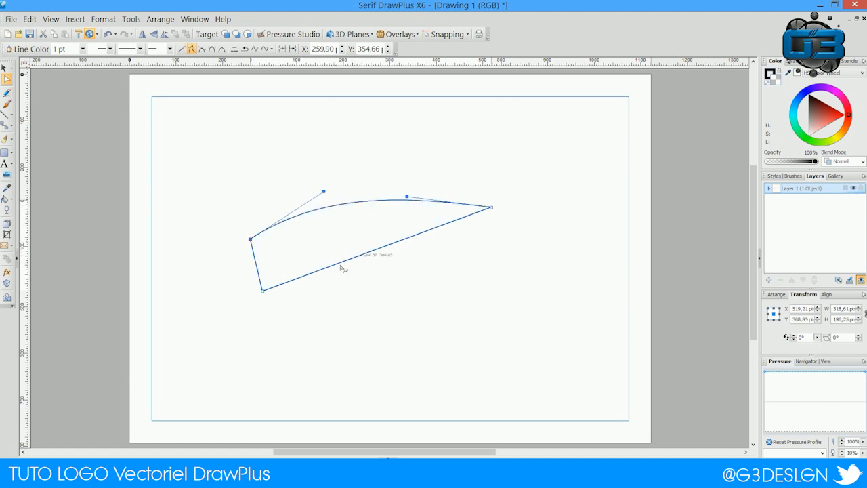
left_click_drag(359, 255, 353, 234)
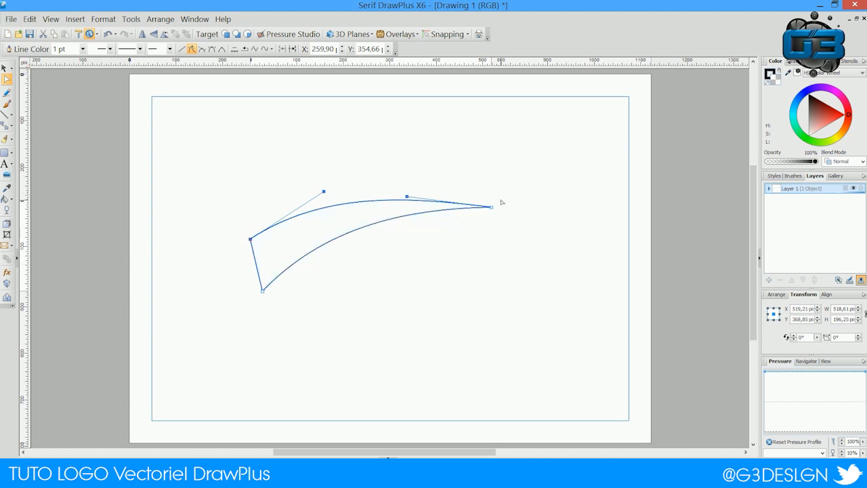
left_click_drag(324, 193, 316, 185)
left_click_drag(408, 198, 409, 186)
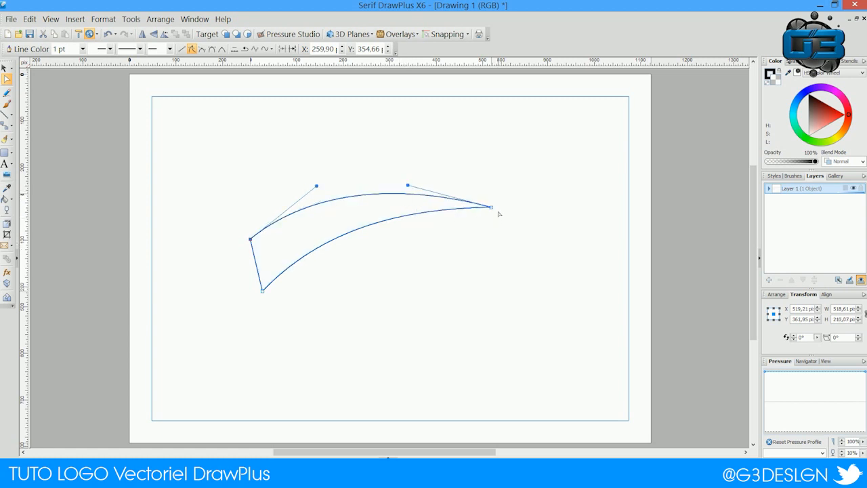
left_click(492, 207)
left_click_drag(403, 211, 401, 200)
left_click_drag(323, 229, 321, 223)
Move the curved blade shape up the page to about X 507, Y 273 pix.
left_click(4, 67)
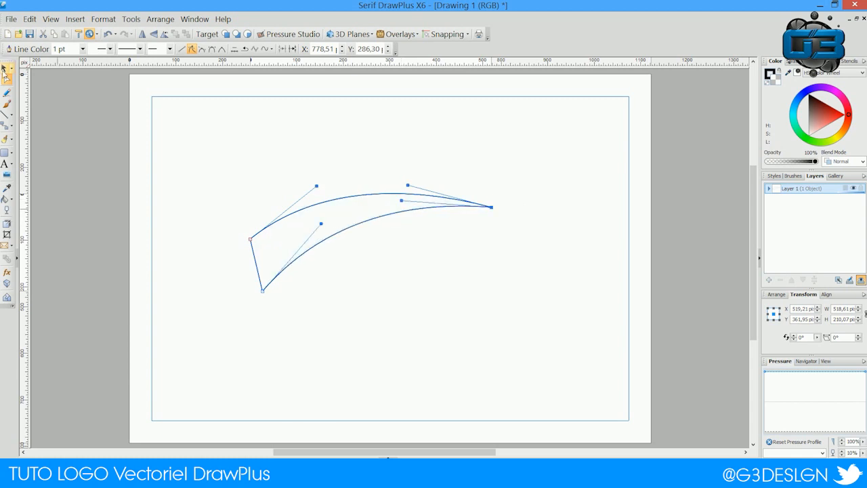
left_click(417, 178)
left_click(405, 209)
left_click_drag(407, 218, 389, 180)
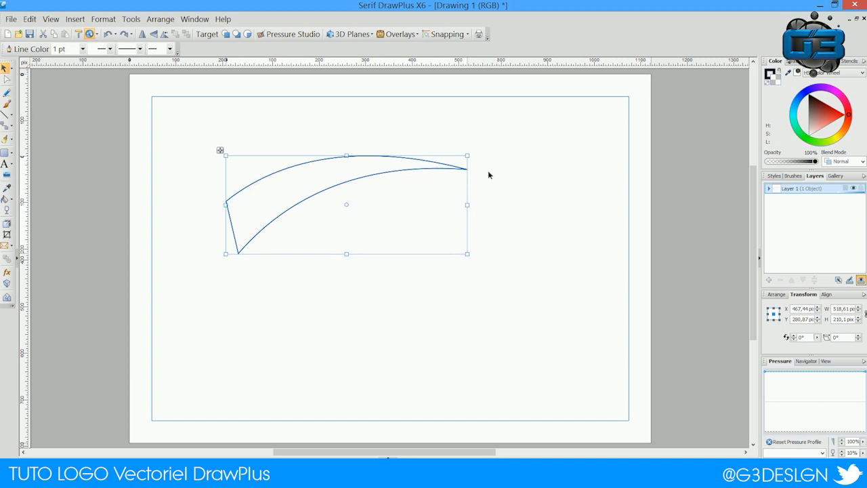
left_click_drag(387, 172, 417, 152)
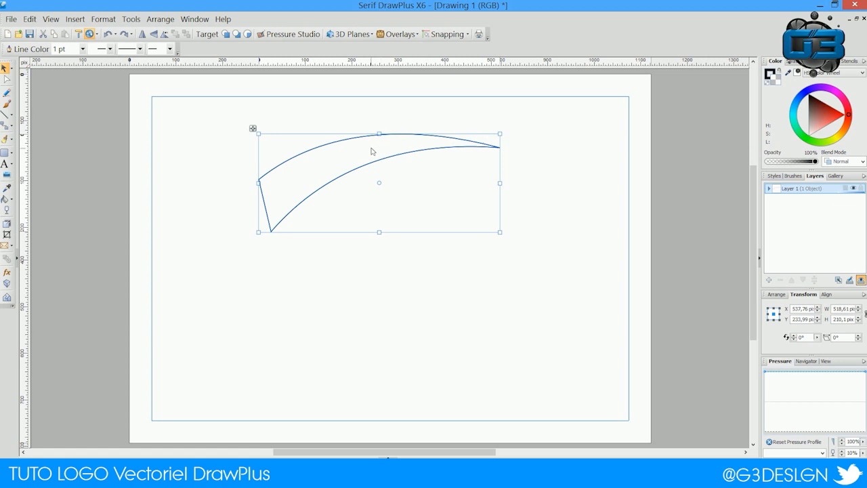
left_click_drag(378, 145, 364, 165)
Fill the curved blade with solid black and remove its outline.
left_click(825, 109)
left_click_drag(799, 74, 729, 2)
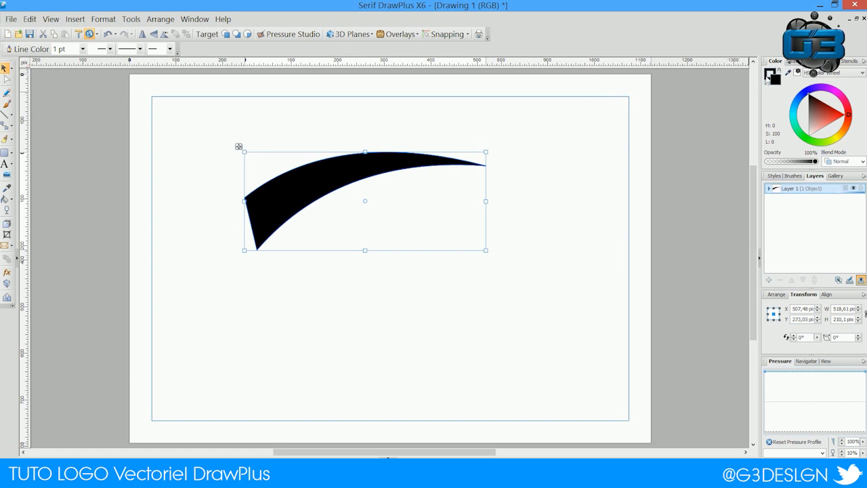
left_click(537, 169)
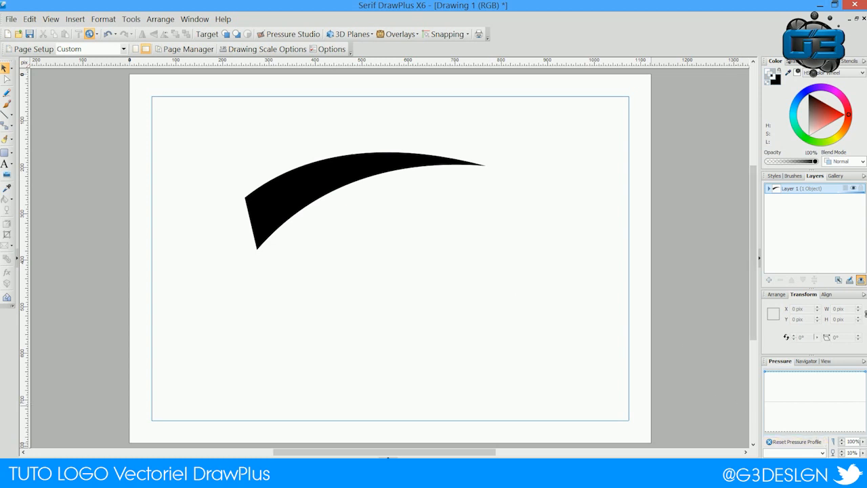
Raise the control handles at the blade's pointed tip to give both long edges a stronger arc.
scroll(390, 258, "up", 4)
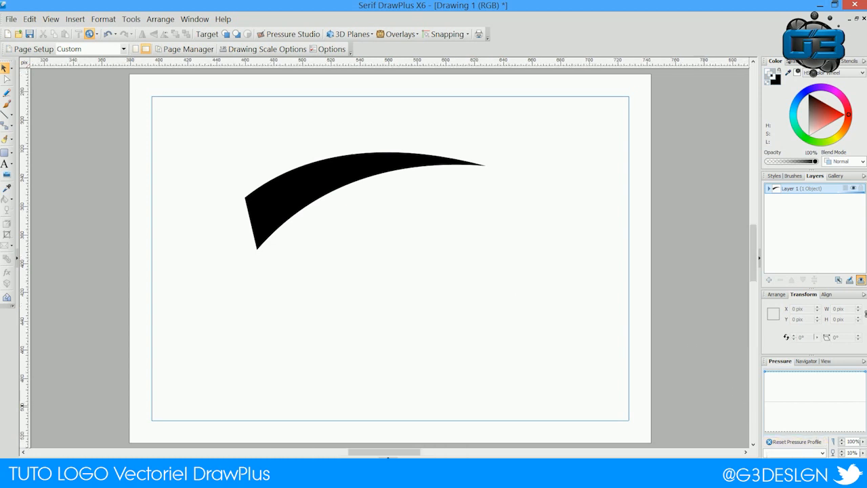
scroll(493, 265, "up", 3)
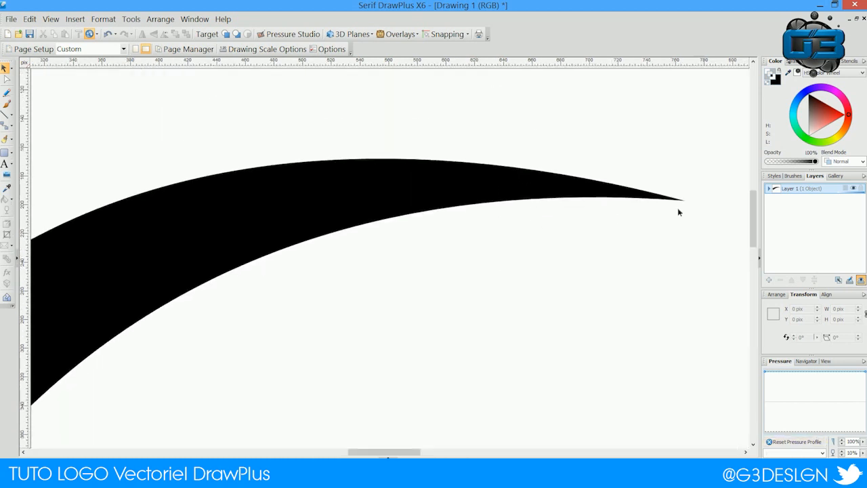
left_click(632, 198)
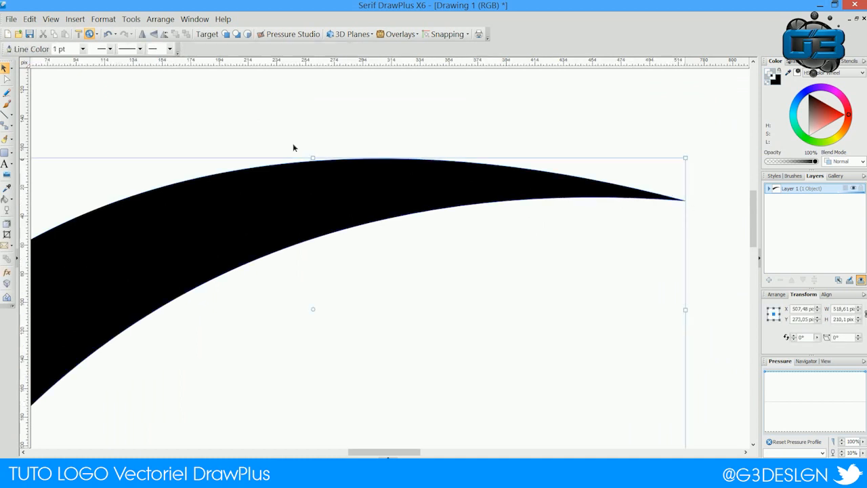
left_click(5, 79)
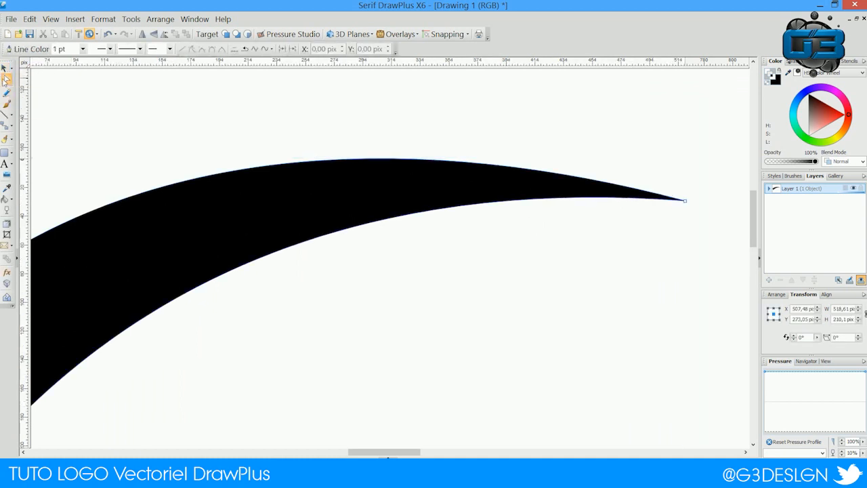
left_click(685, 201)
left_click_drag(433, 135, 443, 122)
left_click_drag(413, 179, 419, 166)
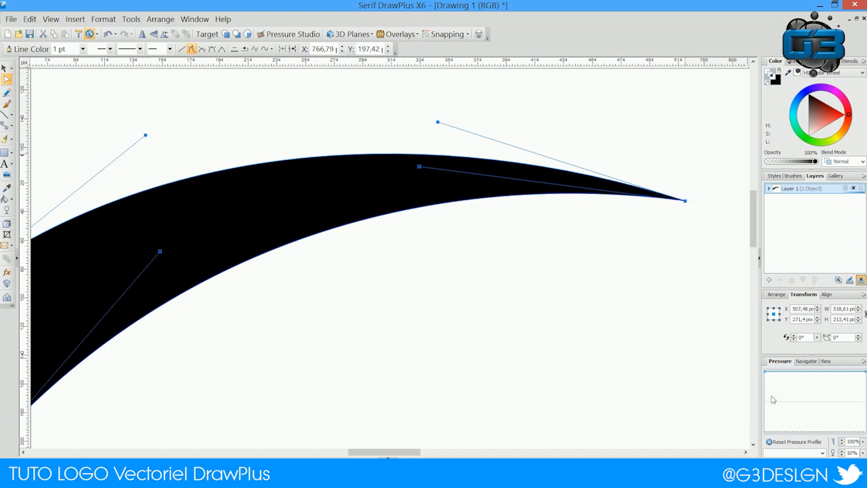
left_click(813, 467)
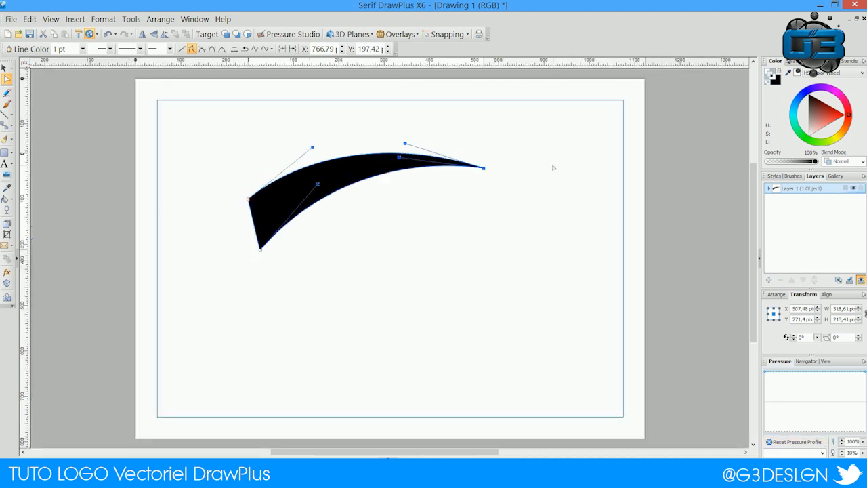
Readjust the upper and lower curve handles at the pointed tip so the blade curves down more strongly.
left_click(526, 188)
left_click(487, 170)
left_click(484, 168)
mouse_move(405, 144)
left_mouse_down()
mouse_move(419, 138)
mouse_move(402, 154)
left_mouse_up()
left_click(583, 189)
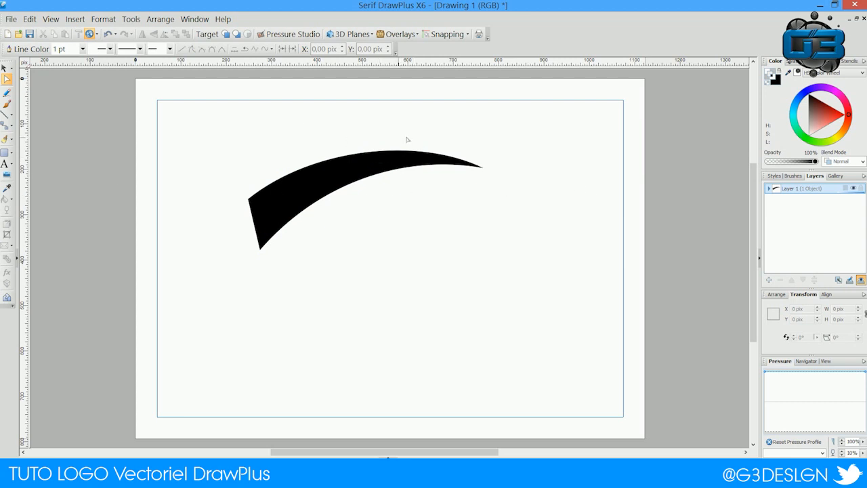
Bend the blade's short end edge inward into a concave curve.
left_click(255, 227)
left_click(255, 226)
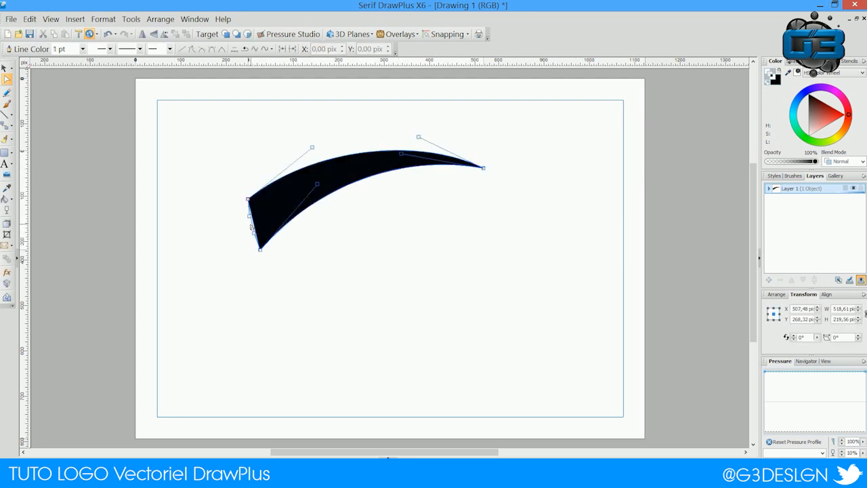
left_click_drag(256, 223, 246, 216)
left_click(196, 176)
left_click(249, 227)
left_click_drag(249, 228, 260, 219)
left_click(243, 171)
Duplicate the black blade, select the upper copy within Layer 1 and nudge it slightly.
scroll(344, 199, "up", 2)
left_click(5, 69)
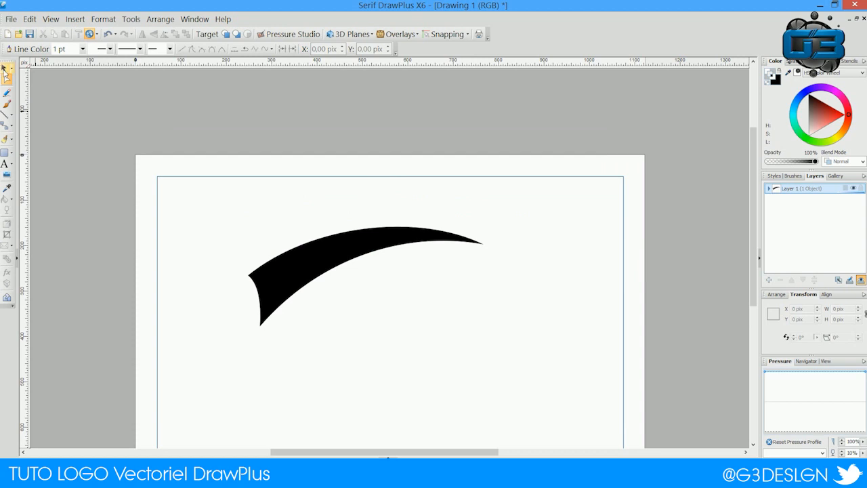
left_click(298, 253)
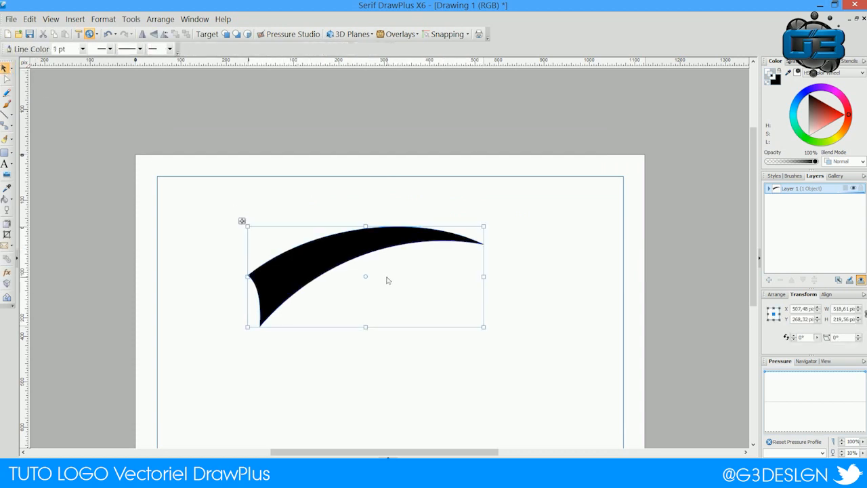
key("ctrl+v")
left_click(767, 188)
left_click(798, 199)
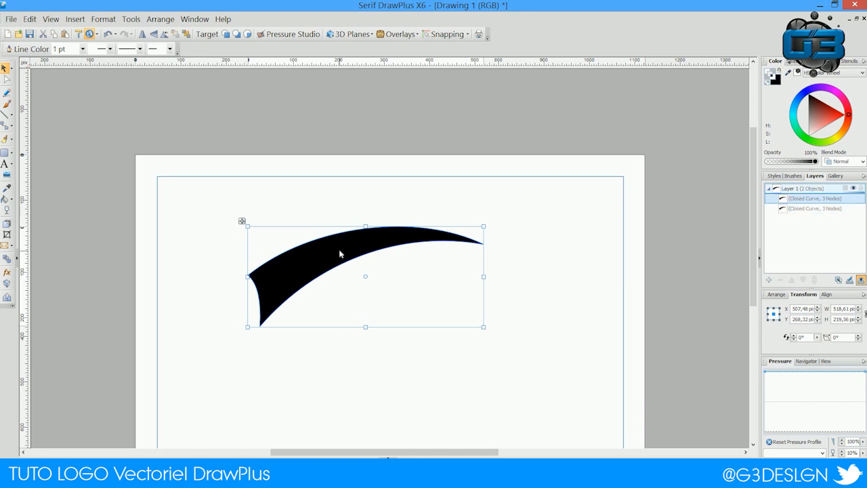
mouse_move(377, 256)
left_mouse_down()
mouse_move(360, 192)
mouse_move(381, 274)
mouse_move(371, 250)
left_mouse_up()
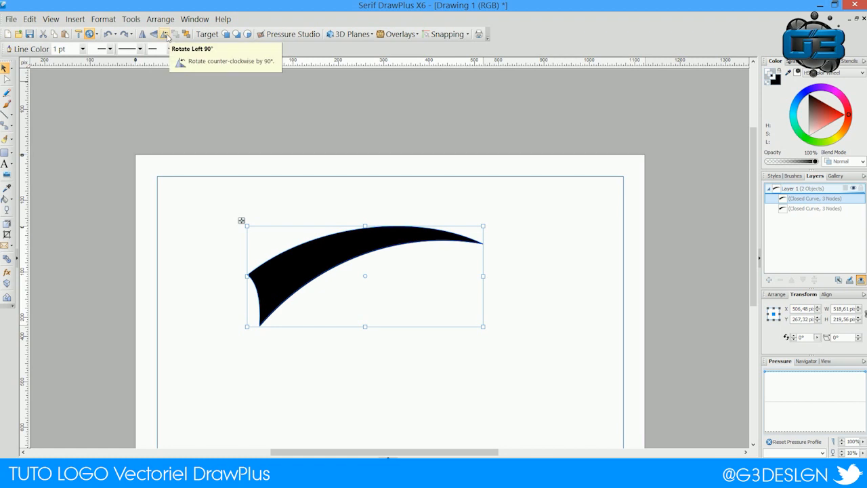
Rotate the copied blade 90° counter-clockwise and place it vertically across the wide end of the original blade.
left_click(166, 36)
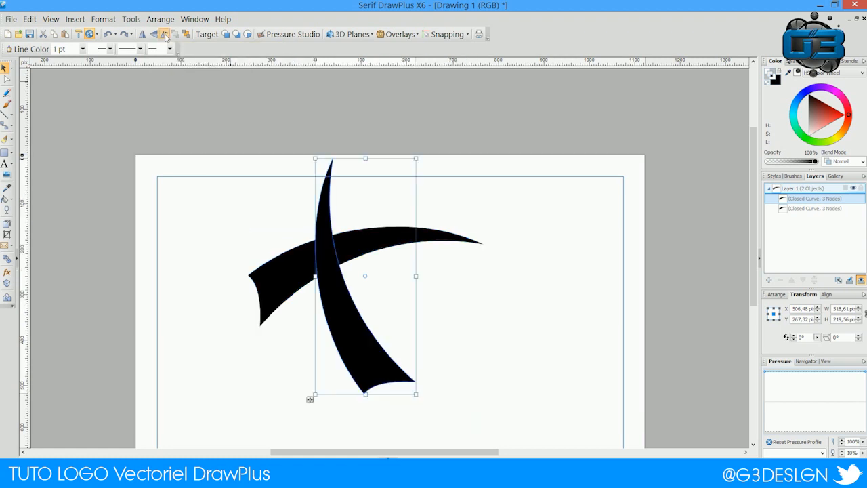
left_click_drag(370, 363, 273, 391)
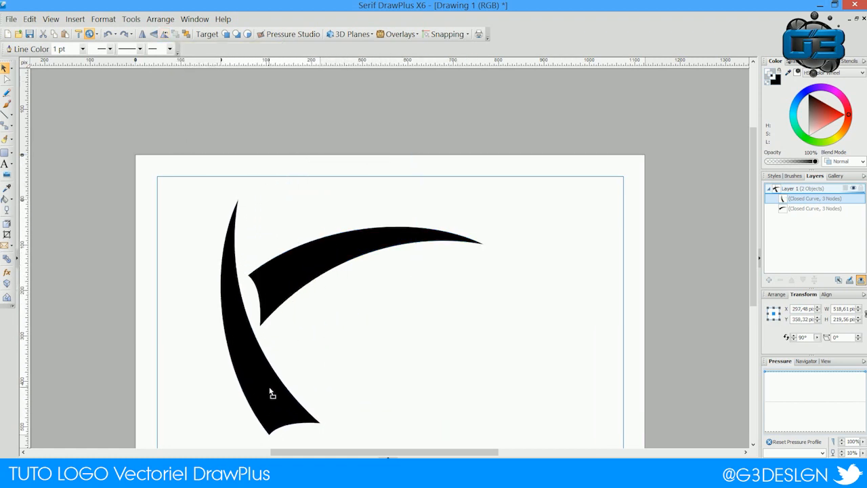
scroll(344, 268, "down", 2)
scroll(344, 268, "up", 1)
mouse_move(257, 325)
left_mouse_down()
mouse_move(294, 346)
mouse_move(294, 332)
left_mouse_up()
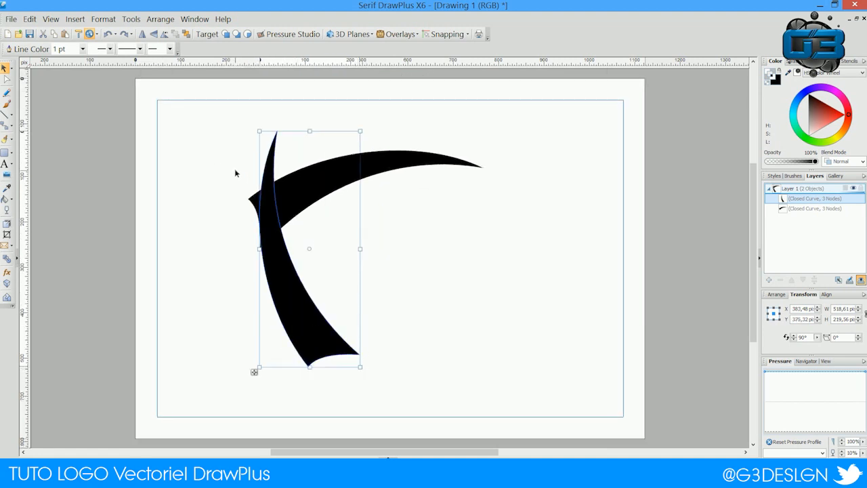
Duplicate the vertical blade, rotate the copy to about 218°, and place it as the right side of a triangular emblem.
key("ctrl+c")
key("ctrl+v")
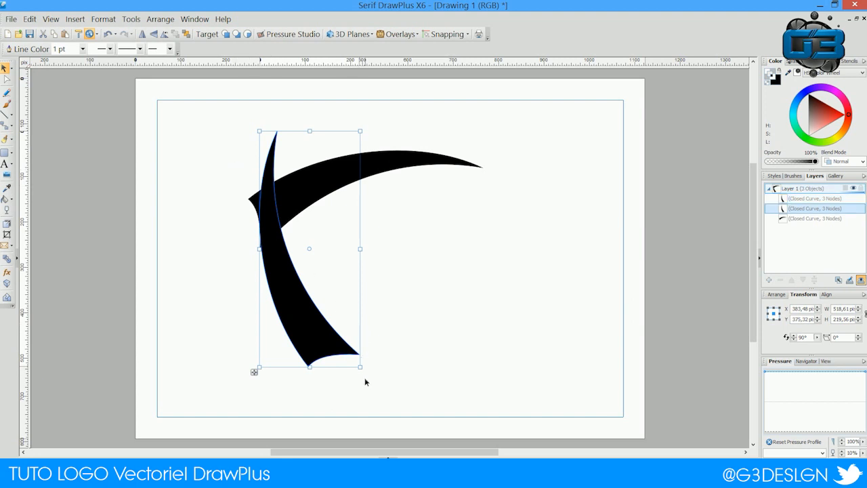
left_click_drag(364, 369, 501, 271)
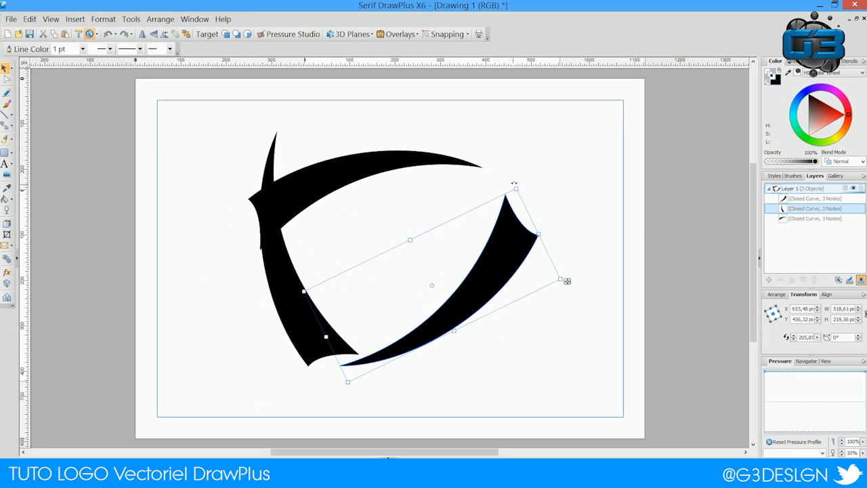
left_click_drag(515, 182, 491, 166)
left_click_drag(490, 240, 450, 251)
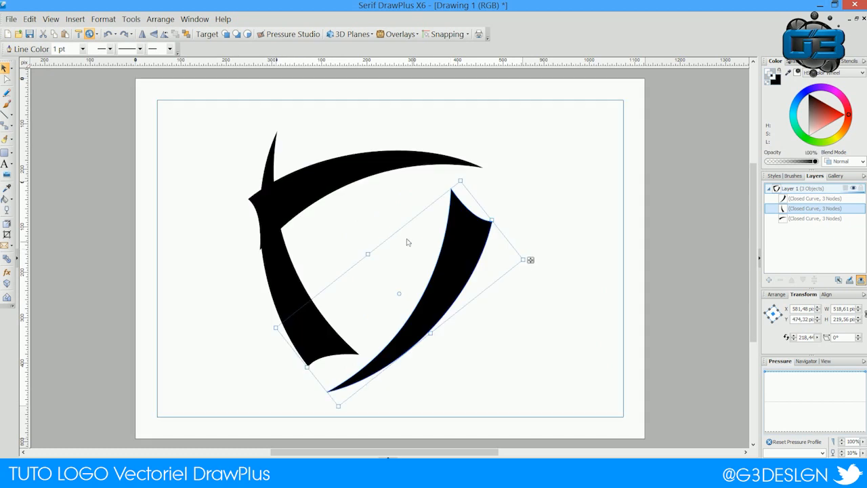
Shift the horizontal blade right and down, then tilt the left blade to about 99.5° and move it inward.
left_click_drag(321, 167, 371, 209)
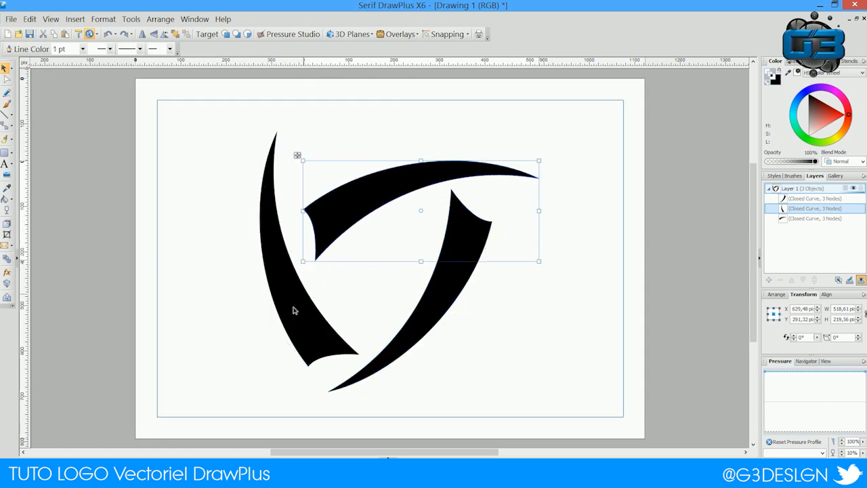
left_click(310, 329)
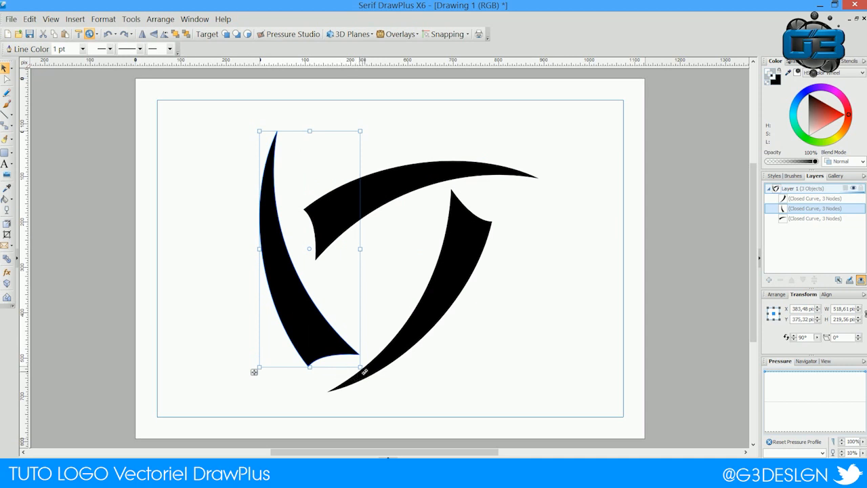
left_click_drag(364, 372, 384, 359)
left_click_drag(334, 314, 349, 303)
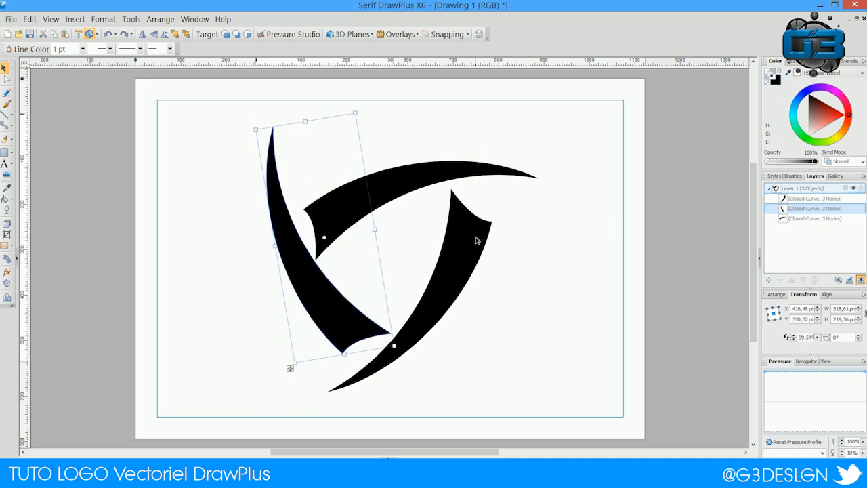
Rotate the horizontal blade slightly clockwise and move it left and down so it crosses the left blade.
left_click(477, 241)
left_click(438, 174)
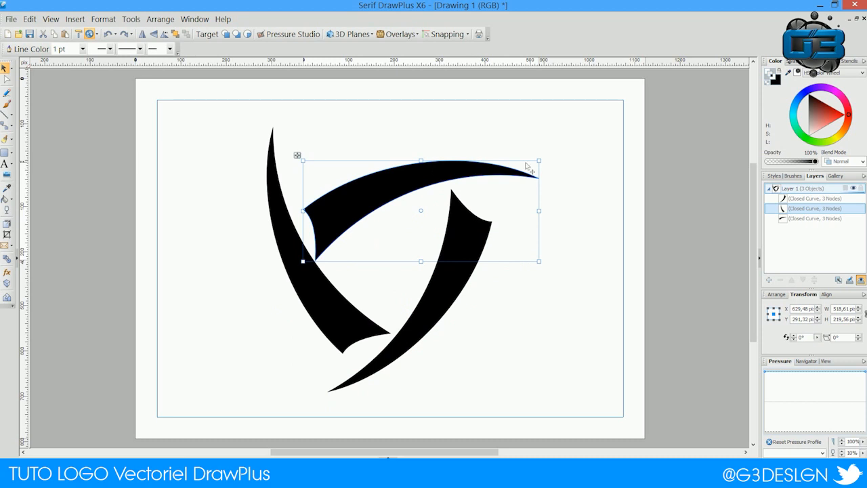
left_click_drag(540, 158, 545, 163)
left_click_drag(459, 176, 457, 181)
left_click_drag(458, 256, 404, 284)
Rotate the right blade to about 235° and move it up to cross the horizontal blade's tip and meet the left blade's lower end.
left_click(450, 270)
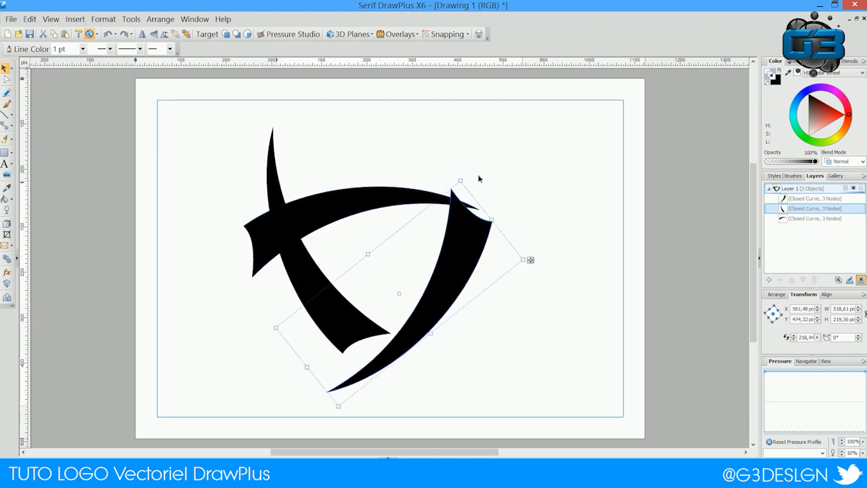
left_click_drag(461, 174, 425, 161)
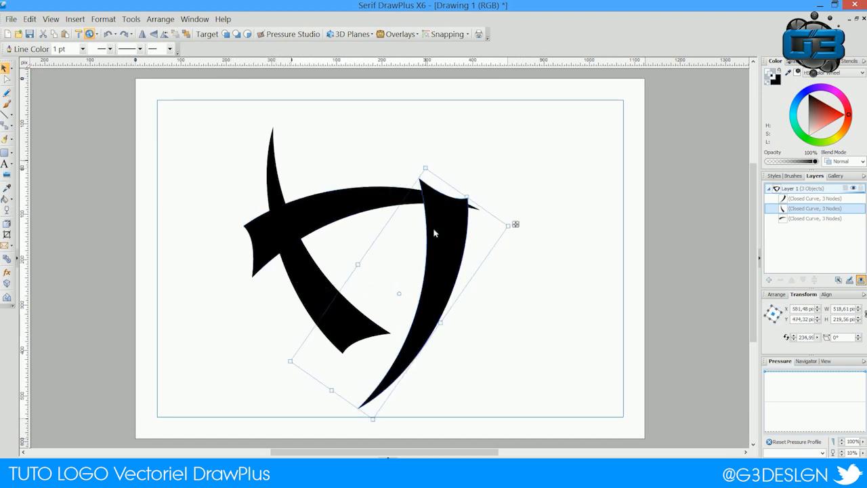
left_click_drag(440, 282, 435, 249)
Rotate the left blade to about 92.8° and move it right and down so its wide end meets the right blade.
left_click(334, 285)
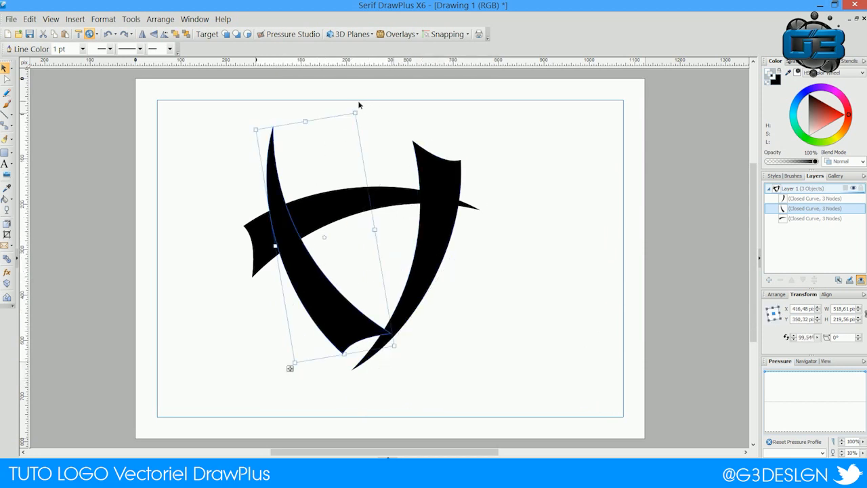
mouse_move(359, 107)
left_mouse_down()
mouse_move(378, 111)
mouse_move(369, 115)
left_mouse_up()
left_click_drag(295, 240, 300, 249)
Select all three blades and rotate them together by 180°.
left_click_drag(180, 97, 600, 424)
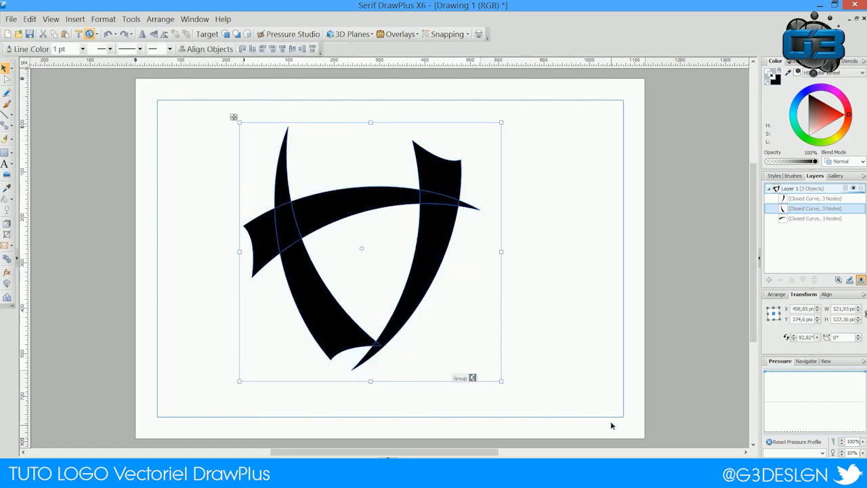
left_click(164, 36)
left_click(165, 35)
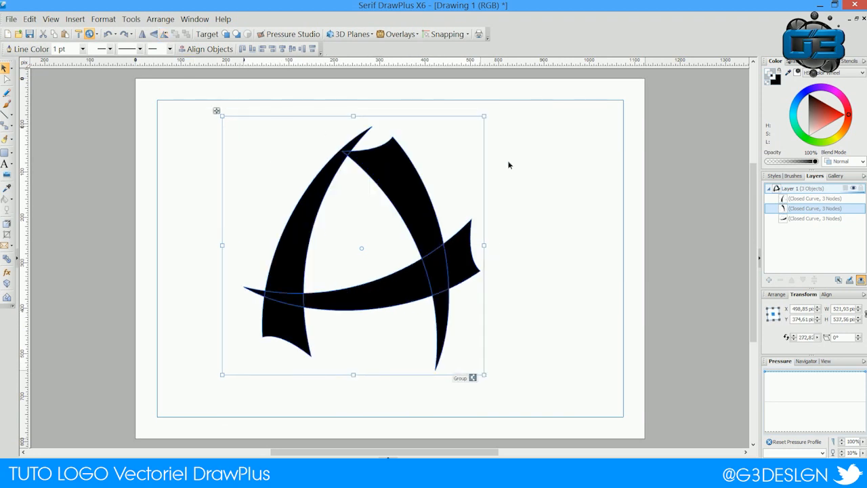
left_click(506, 164)
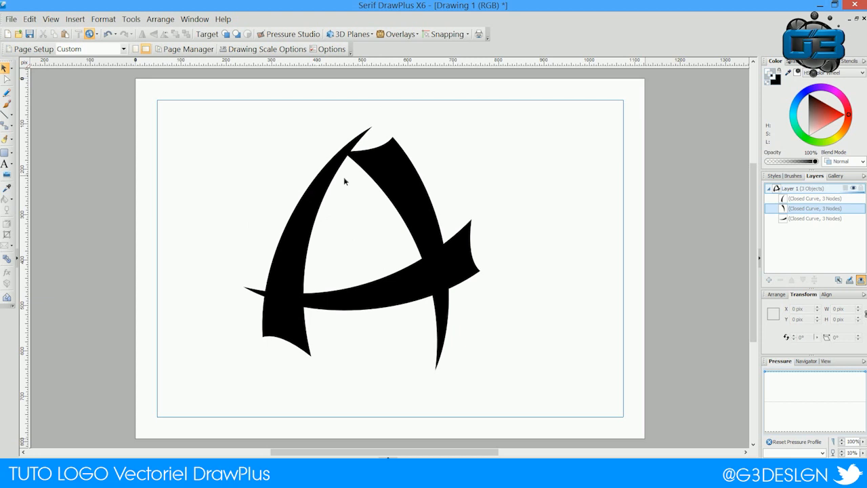
Rotate the right blade to about 294° with its wide end crossing the left blade, and shift the horizontal blade slightly left and up.
left_click(374, 173)
left_click_drag(335, 135, 337, 234)
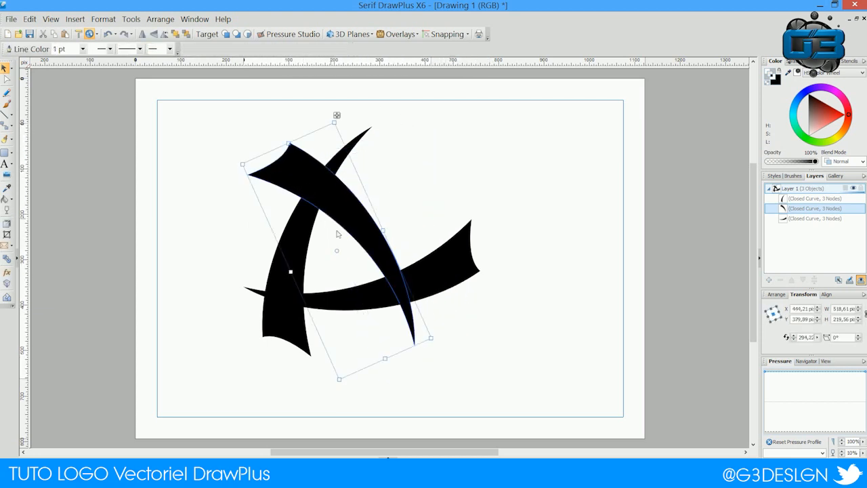
left_click(465, 269)
left_click_drag(445, 266, 424, 261)
Select all three blades and move the emblem right to about X 597, Y 352 pix.
left_click_drag(213, 111, 552, 378)
left_click_drag(359, 269, 424, 266)
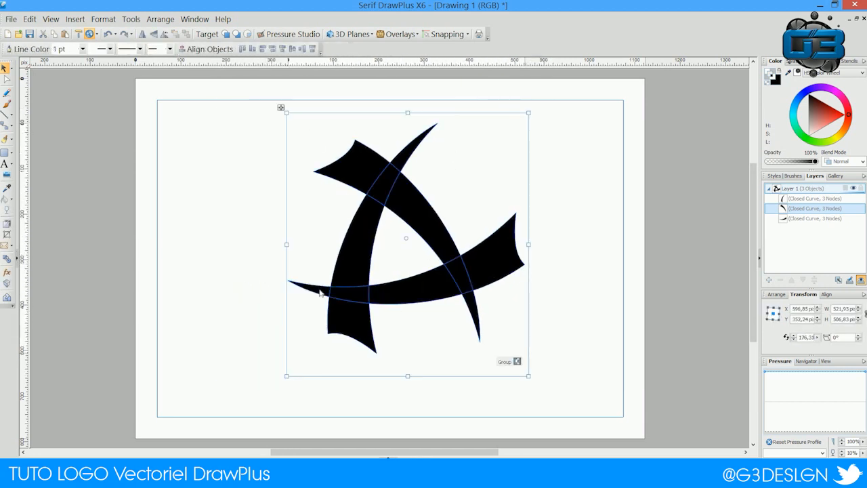
left_click(576, 222)
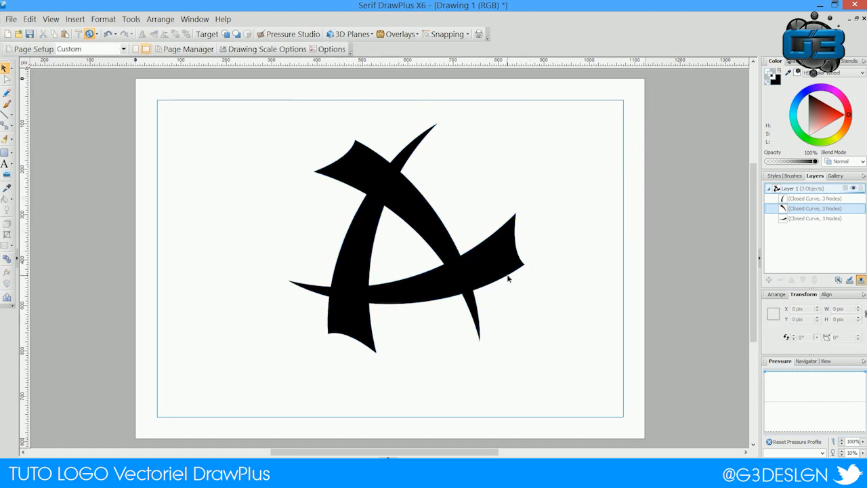
scroll(454, 279, "down", 1)
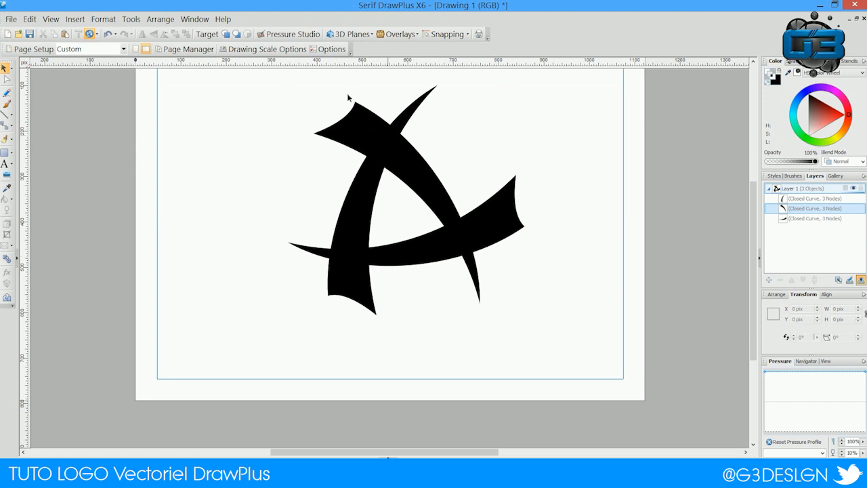
scroll(545, 229, "up", 2)
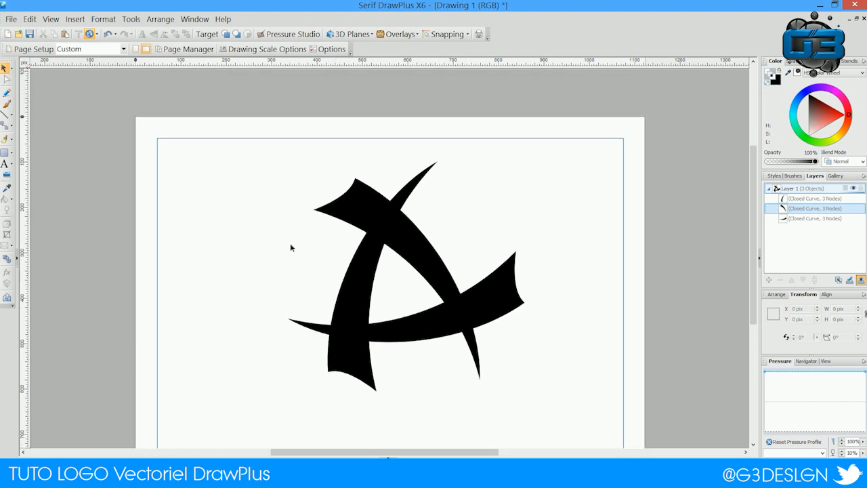
Add three nodes to the wide end of the upper blade and pull one outward, up and left, into a spike.
left_click(386, 203)
left_click(5, 79)
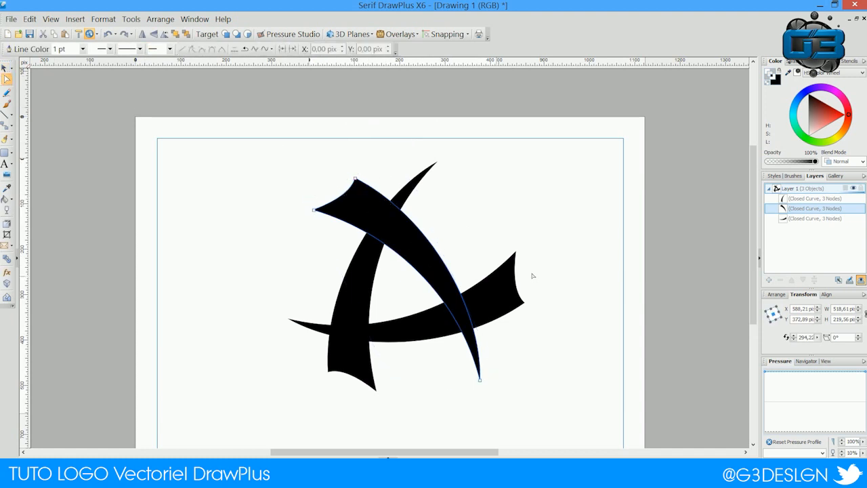
double_click(351, 187)
double_click(343, 194)
double_click(334, 201)
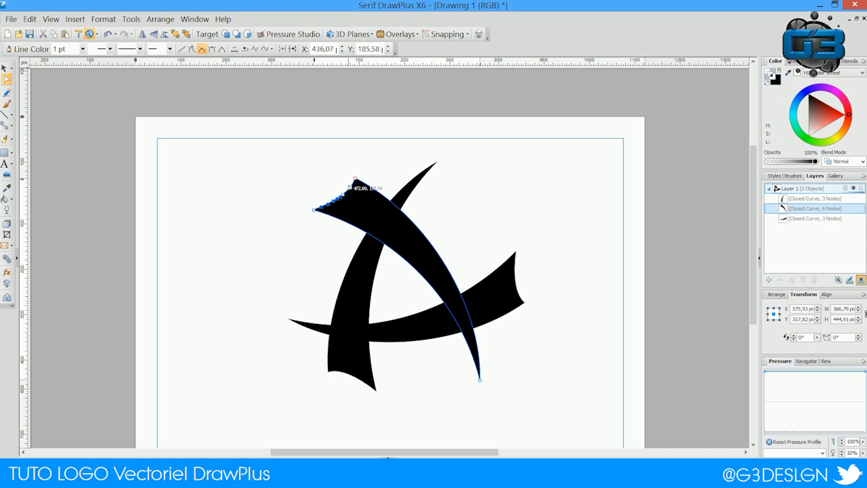
left_click(311, 206)
left_click(355, 209)
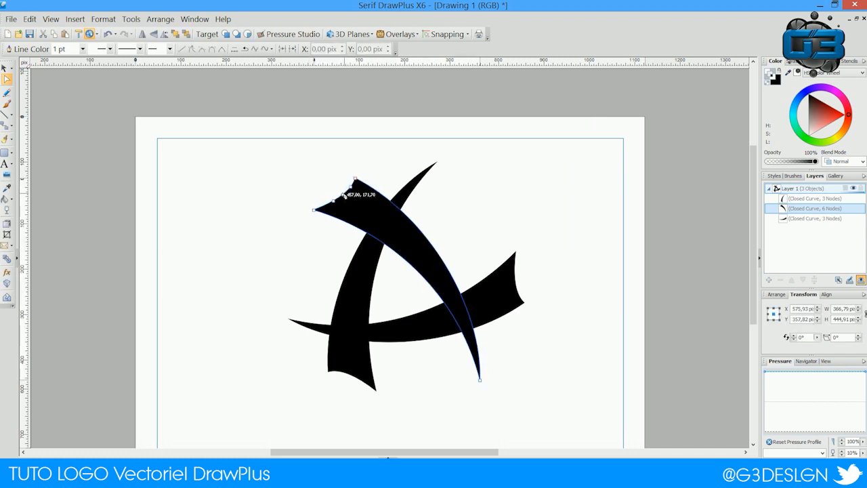
left_click_drag(347, 194, 332, 173)
left_click(327, 203)
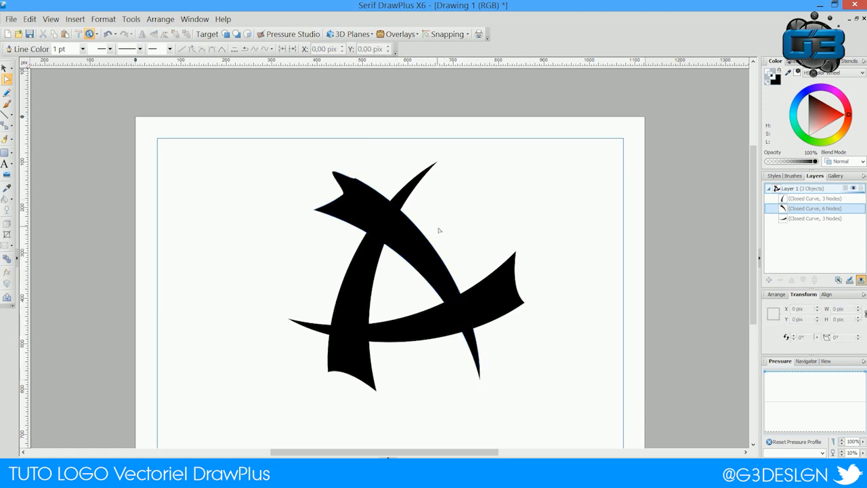
Adjust the curve handle at the upper blade's corner node to smooth the outer edge running into the spike.
scroll(359, 166, "up", 4)
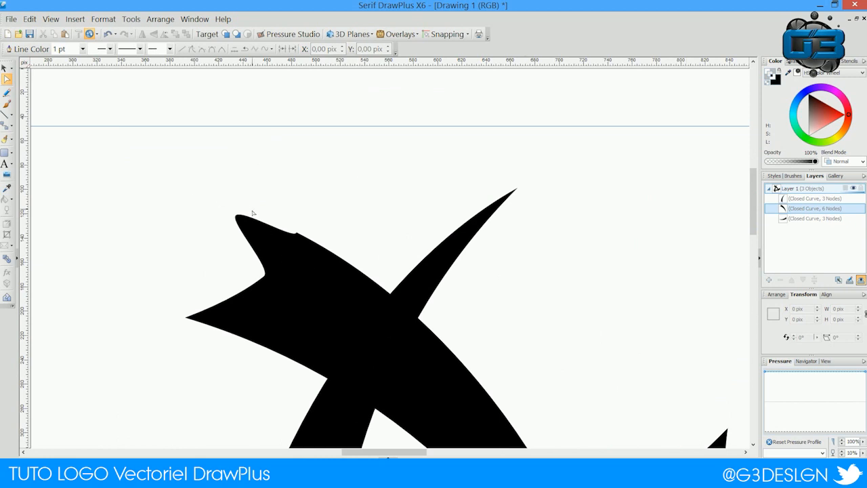
left_click(259, 231)
left_click(291, 238)
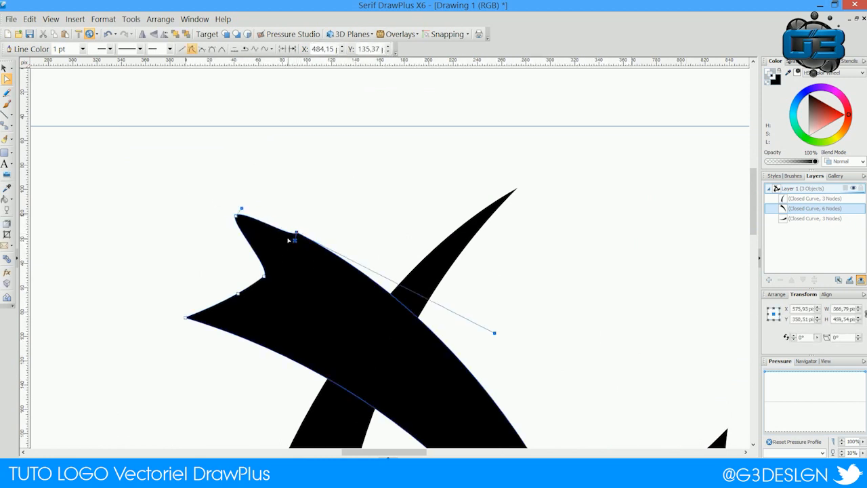
left_click_drag(294, 237, 280, 226)
left_click(291, 191)
scroll(296, 280, "down", 3)
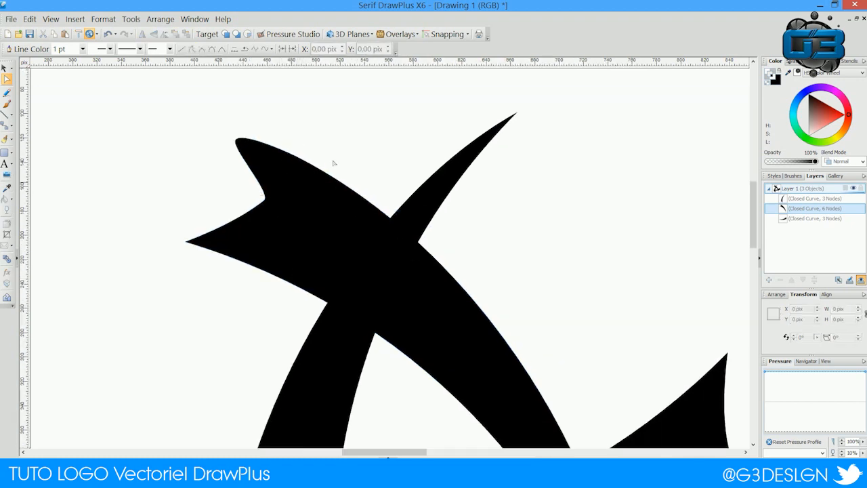
scroll(249, 146, "up", 2)
Move the upper blade's notch node inward to about X 466, Y 155 pix and adjust its handles to round the notch and sharpen the spike.
left_click(254, 195)
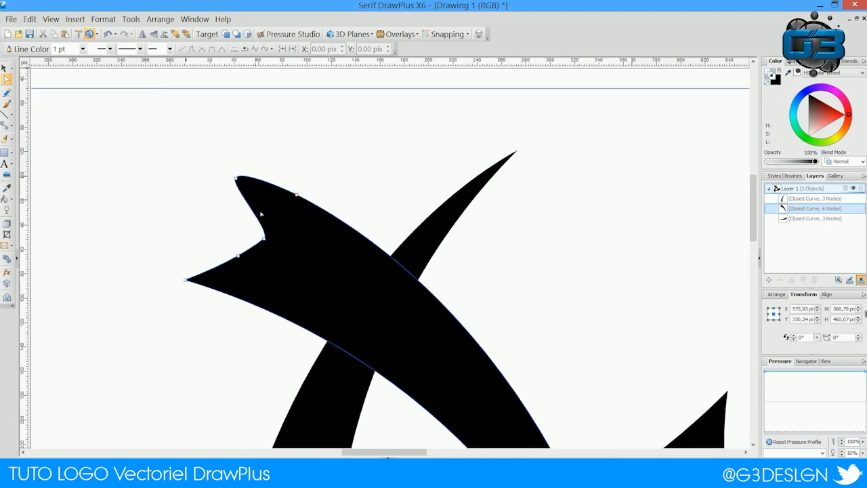
left_click(265, 239)
left_click_drag(265, 239, 275, 219)
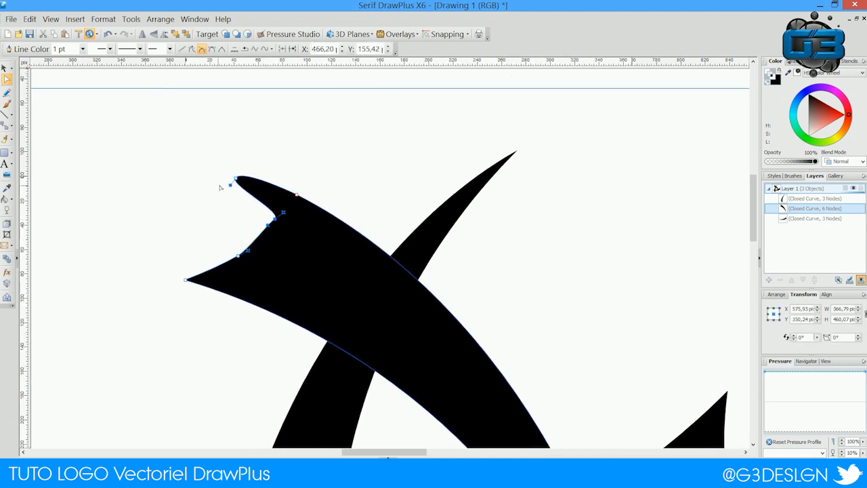
left_click_drag(231, 187, 251, 186)
left_click(296, 195)
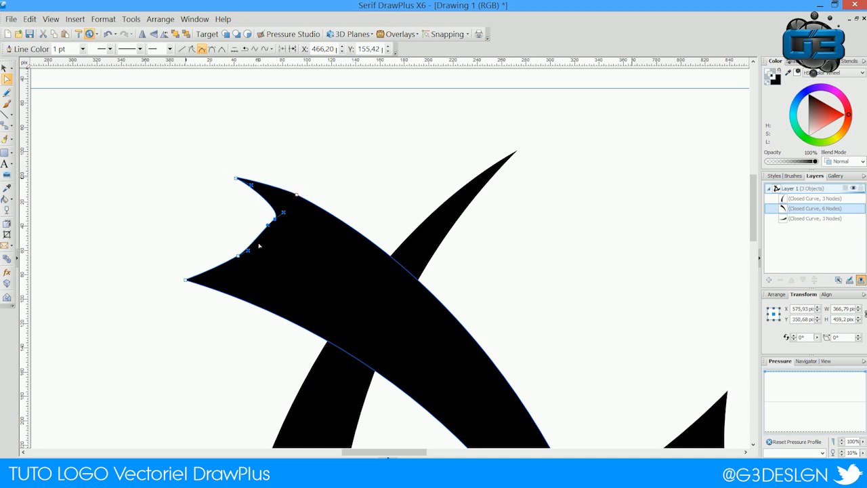
left_click_drag(268, 226, 273, 230)
left_click(216, 178)
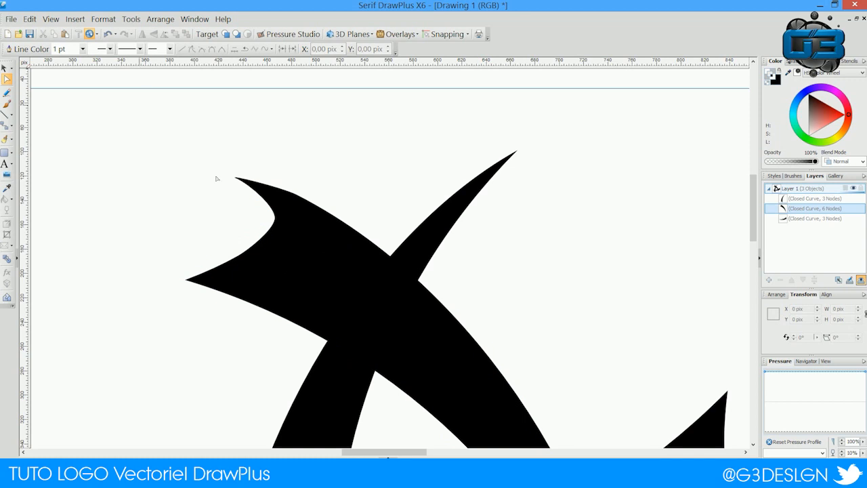
Add a series of nodes along the wide lower end of the left blade.
scroll(233, 208, "down", 3)
scroll(271, 291, "up", 4)
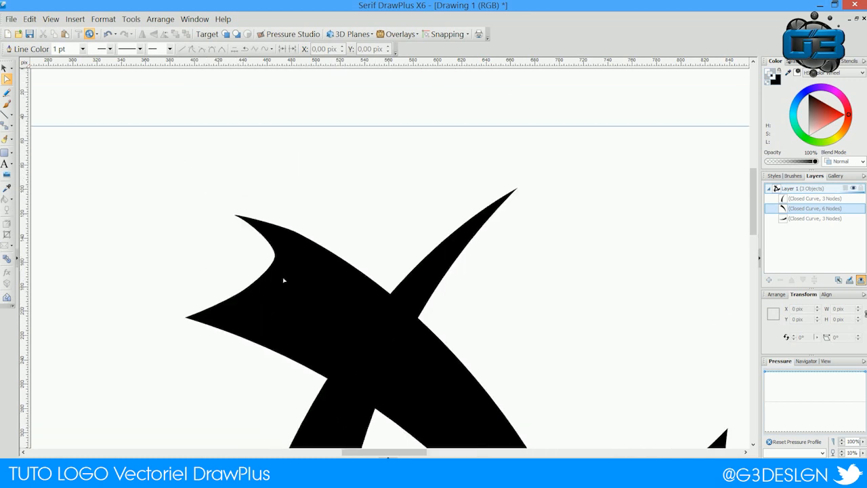
scroll(293, 263, "down", 6)
scroll(294, 269, "up", 2)
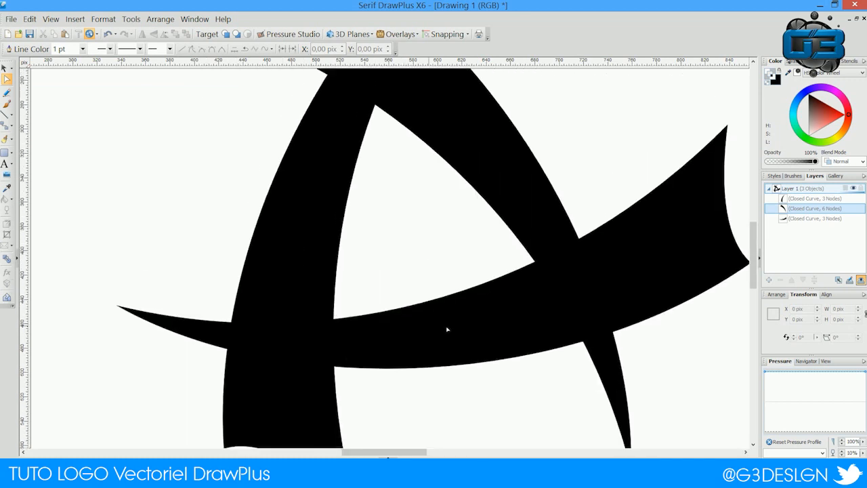
scroll(536, 294, "up", 1)
scroll(397, 305, "down", 4)
left_click(293, 273)
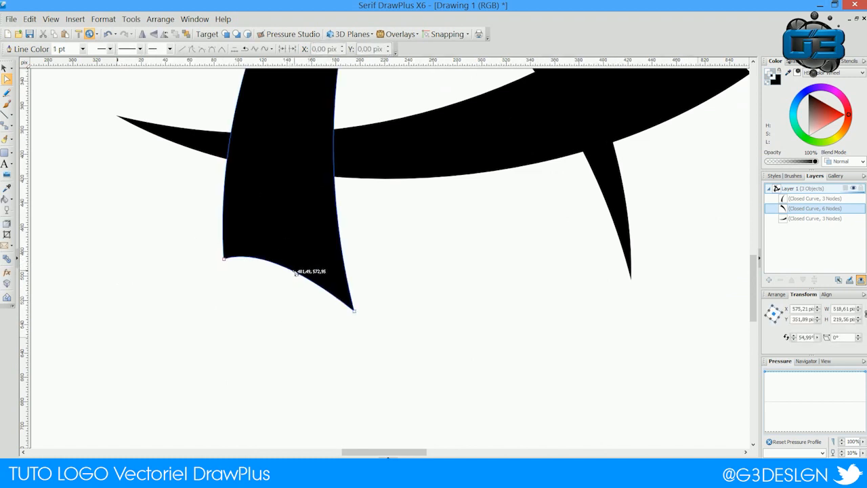
double_click(296, 273)
left_click(302, 275)
left_click(285, 267)
left_click(277, 264)
left_click(267, 262)
left_click(308, 278)
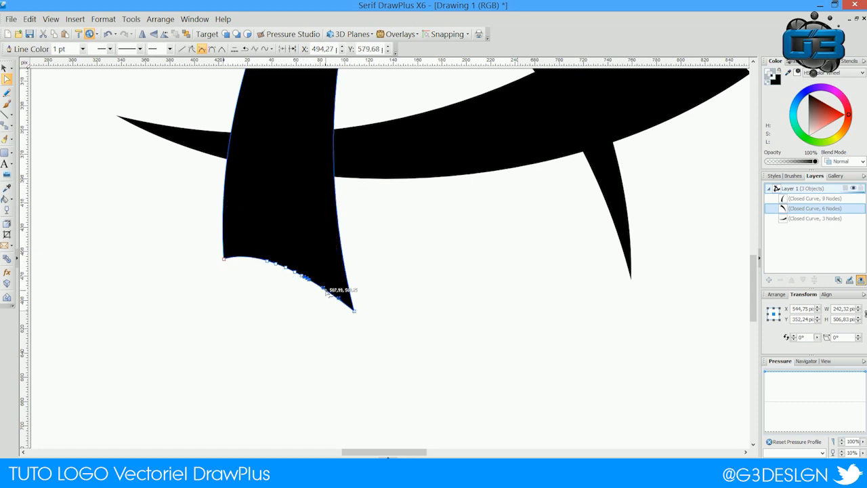
left_click(259, 259)
left_click(319, 288)
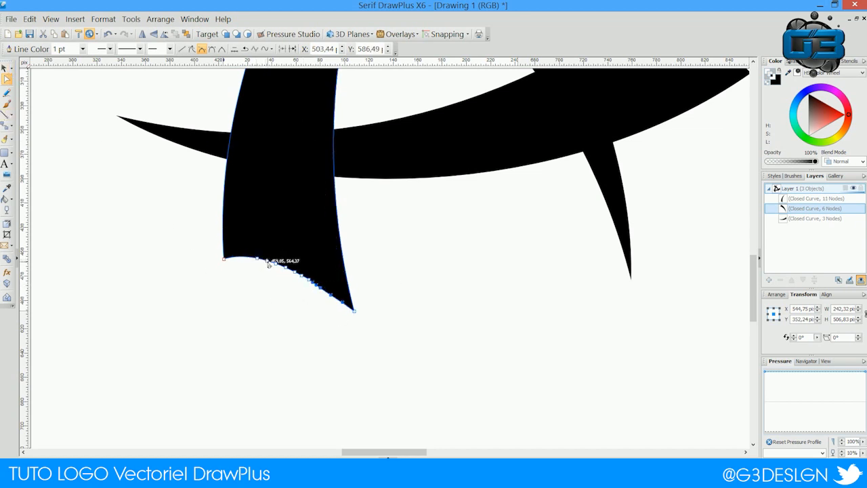
Try pulling nodes on the left blade's lower edge downward to form three narrow spikes.
left_click_drag(264, 262, 268, 342)
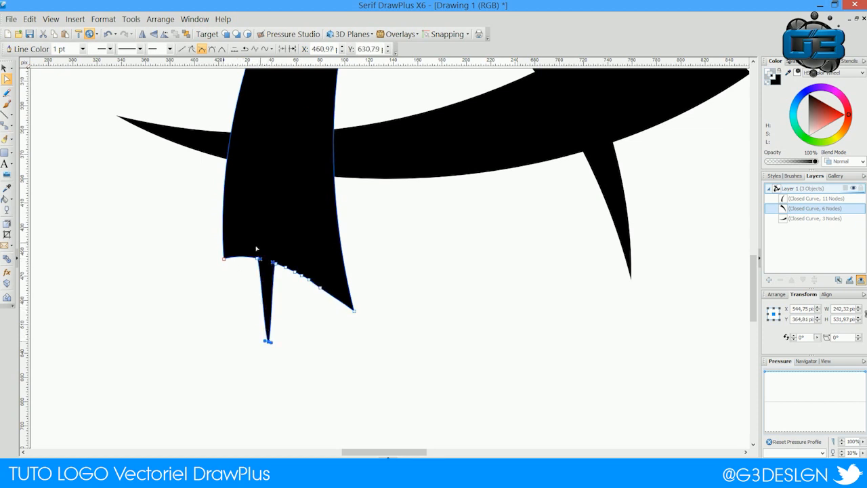
left_click_drag(292, 270, 293, 320)
left_click_drag(321, 290, 318, 320)
left_click(415, 284)
scroll(376, 332, "up", 4)
scroll(372, 325, "down", 4)
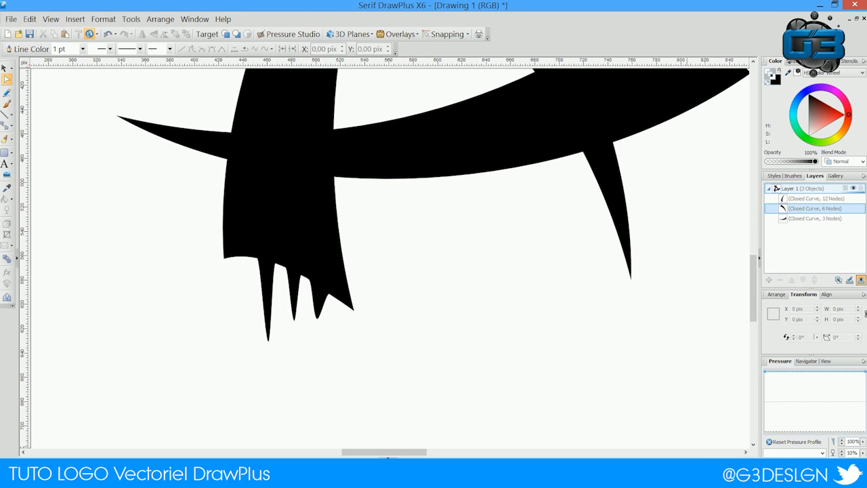
Delete the three spike tip nodes from the left blade's lower end.
left_click(833, 466)
scroll(395, 333, "up", 1)
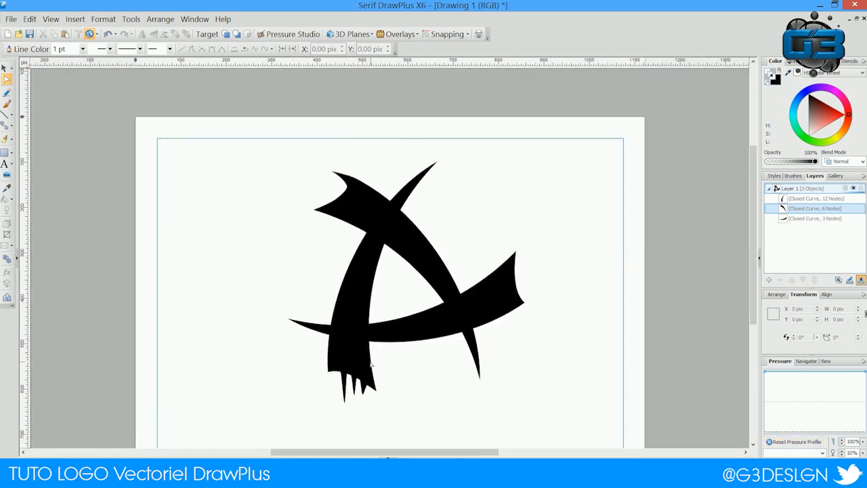
scroll(371, 363, "down", 2)
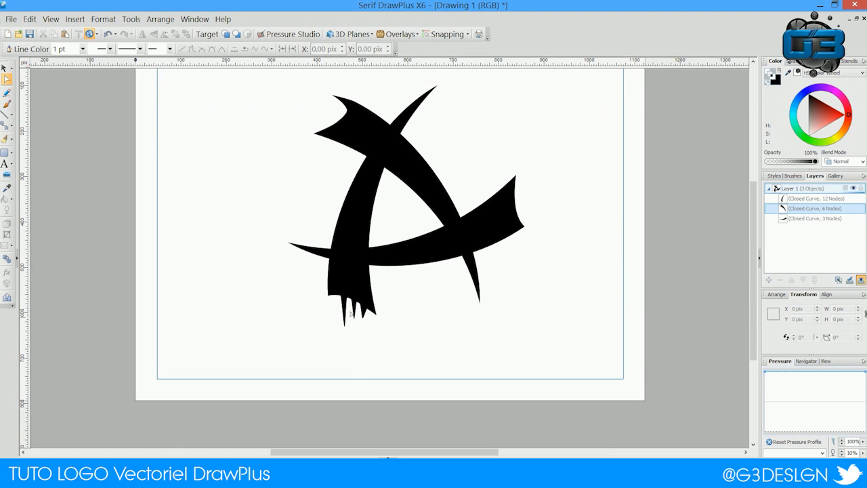
left_click(343, 310)
left_click_drag(368, 333, 333, 316)
key("Delete")
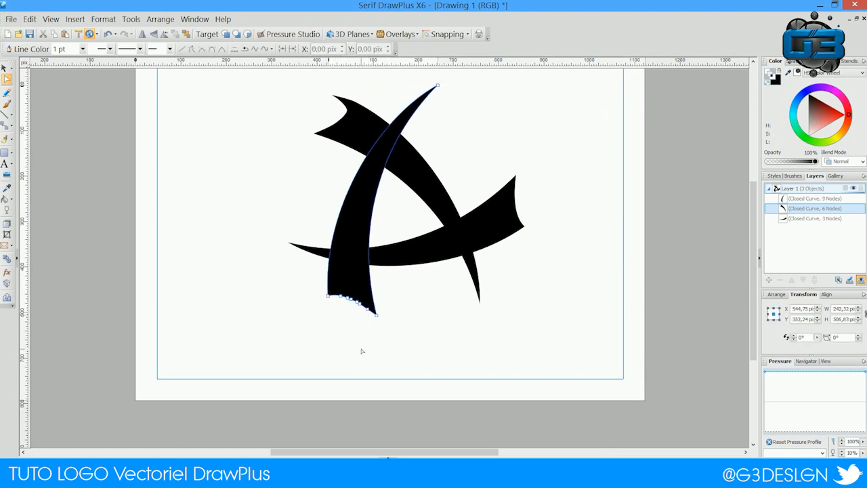
left_click(579, 135)
Select all three blades and move the emblem slightly left and down to about X 559, Y 361 pix.
scroll(579, 135, "up", 2)
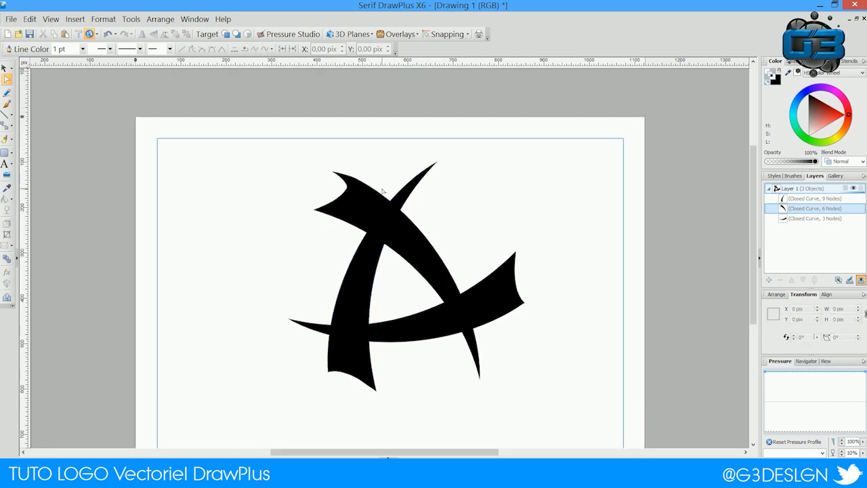
scroll(305, 186, "down", 1)
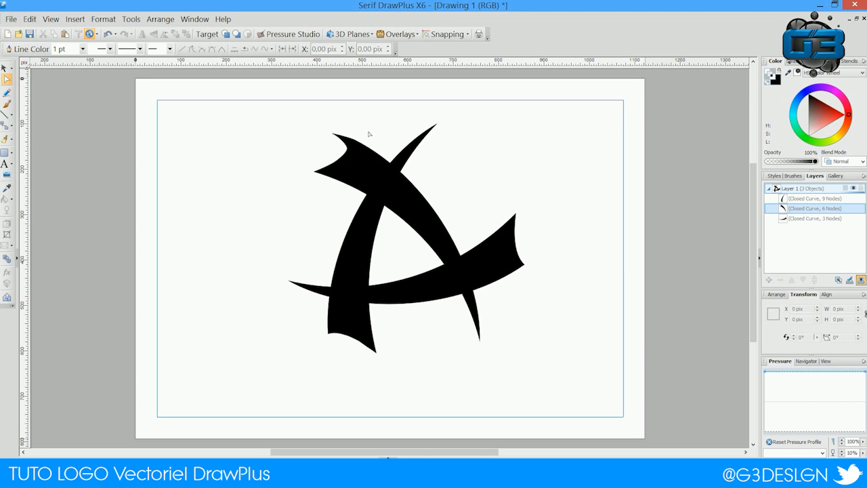
left_click(5, 68)
left_click_drag(252, 116, 572, 372)
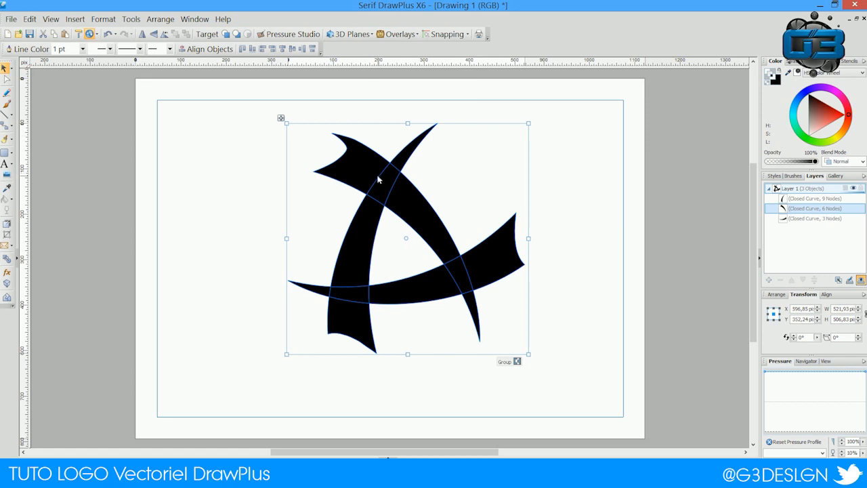
left_click_drag(381, 197, 365, 201)
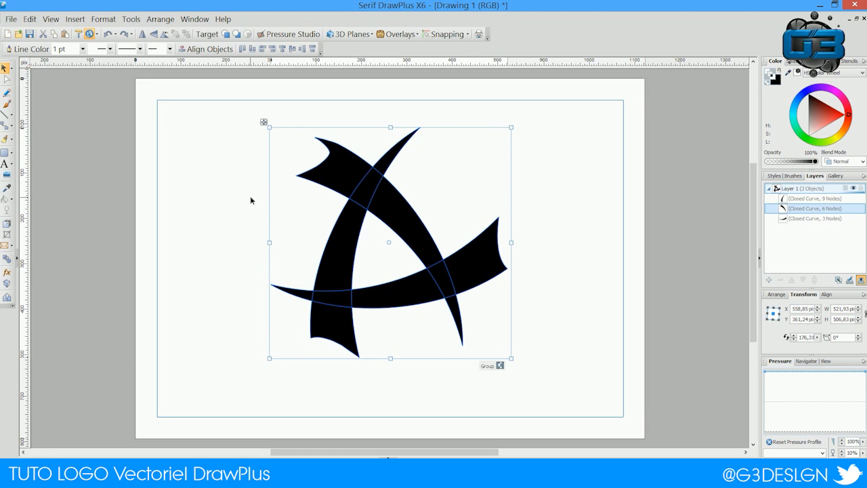
Select all three blades of the emblem and join them into a single shape with the Add operation.
left_click(194, 124)
left_click_drag(193, 109, 658, 393)
right_click(372, 199)
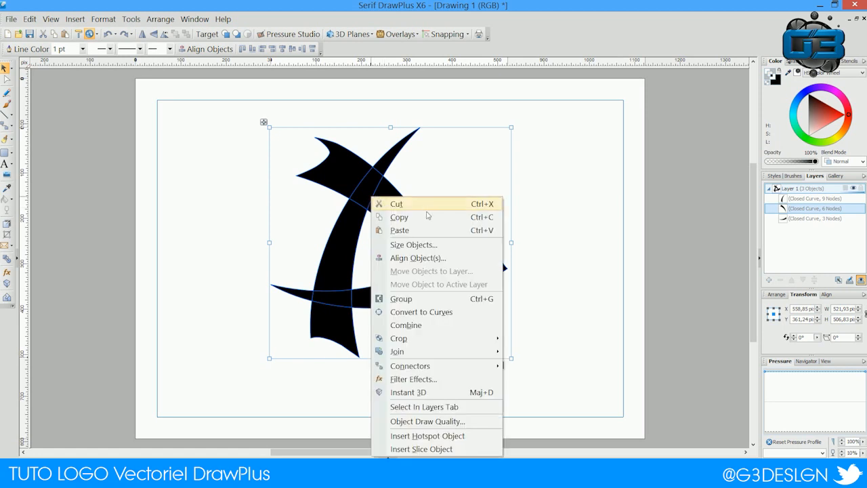
mouse_move(399, 352)
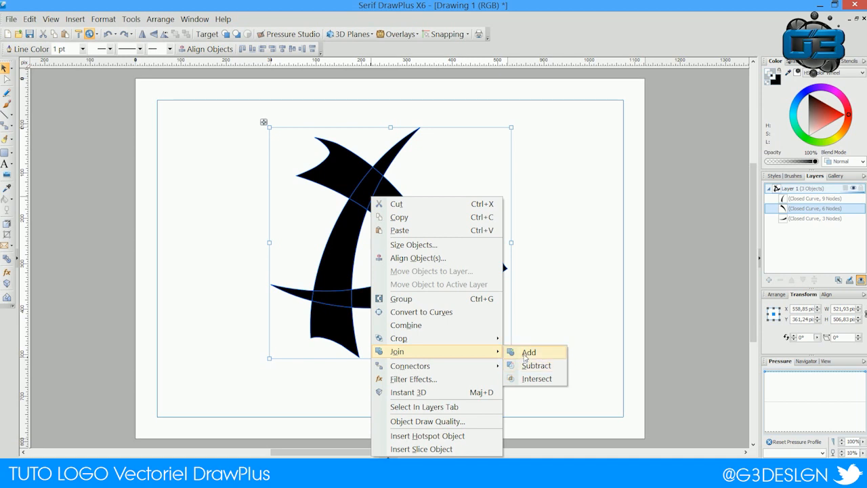
left_click(527, 352)
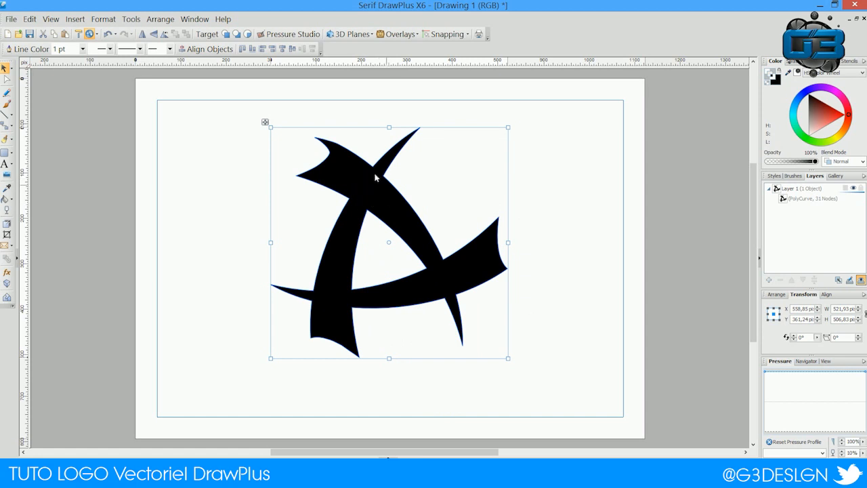
Show the merged shape's nodes and try moving the emblem left and slightly up to about X 507, Y 353 pix.
left_click(7, 80)
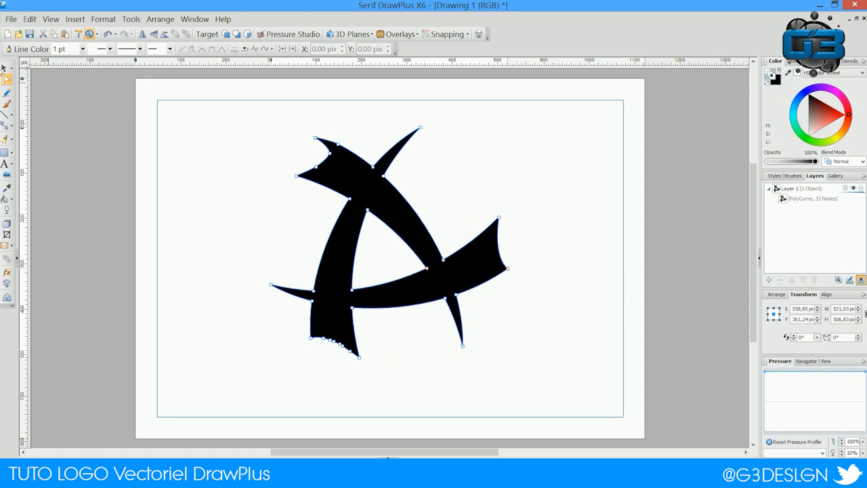
left_click(4, 67)
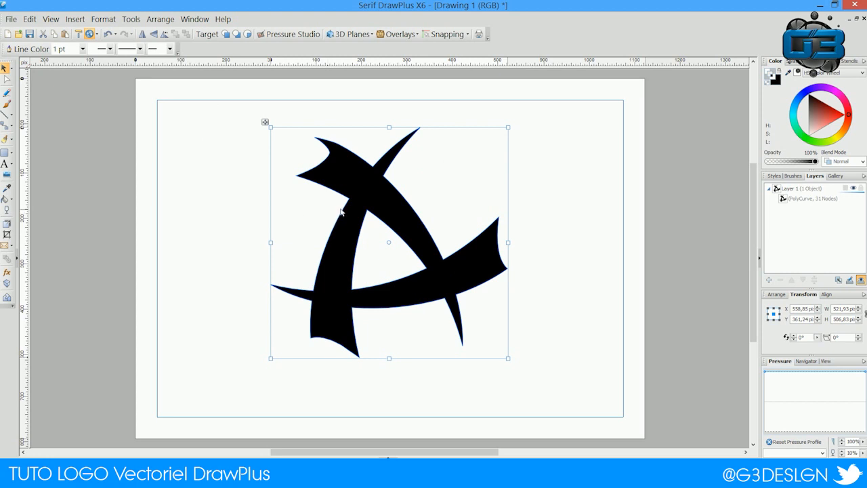
left_click_drag(348, 169, 326, 165)
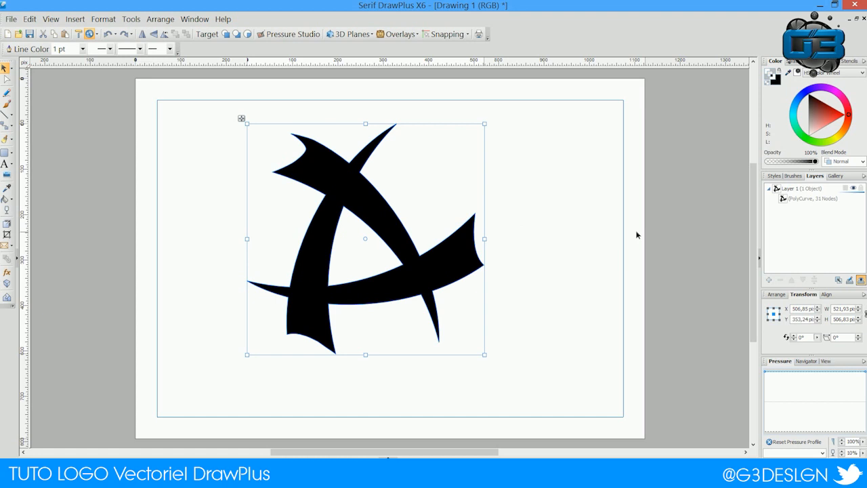
Undo the latest move, the join and the emblem's earlier move.
key("ctrl+z")
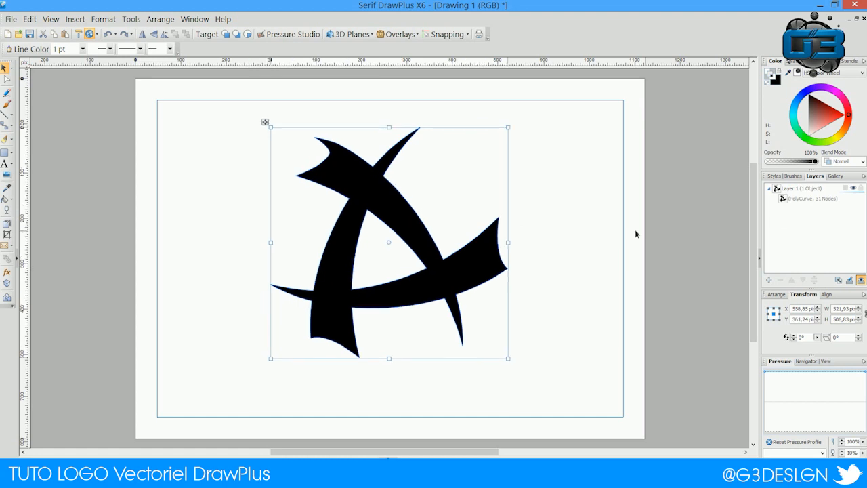
key("ctrl+z")
key("ctrl+z")
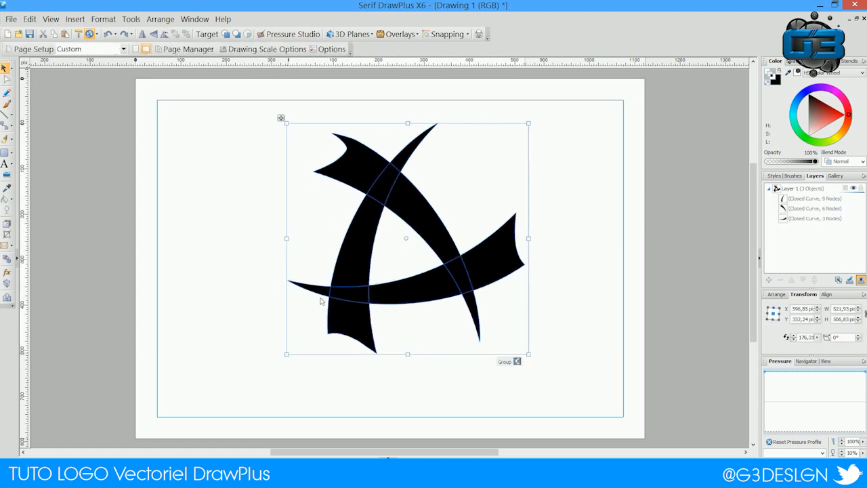
Place a copy of the three separate blades across the page's left edge at about X 102, Y 319 pix.
left_click_drag(376, 223, 152, 208)
right_click(155, 197)
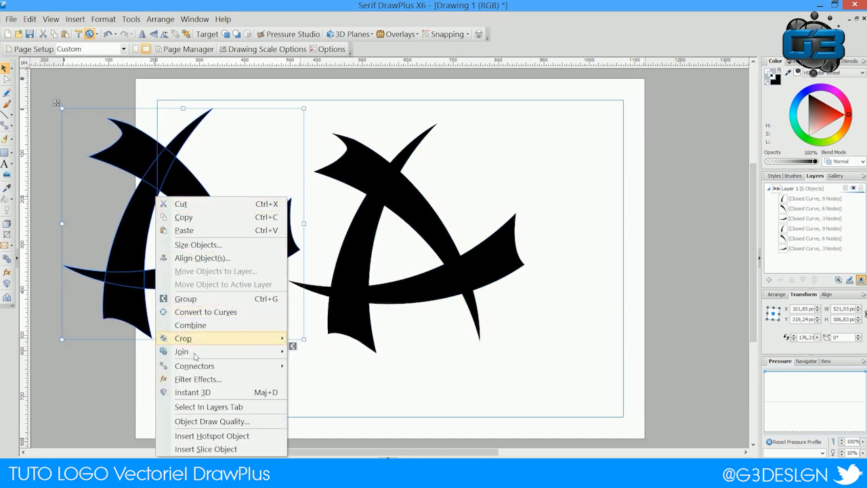
left_click(285, 115)
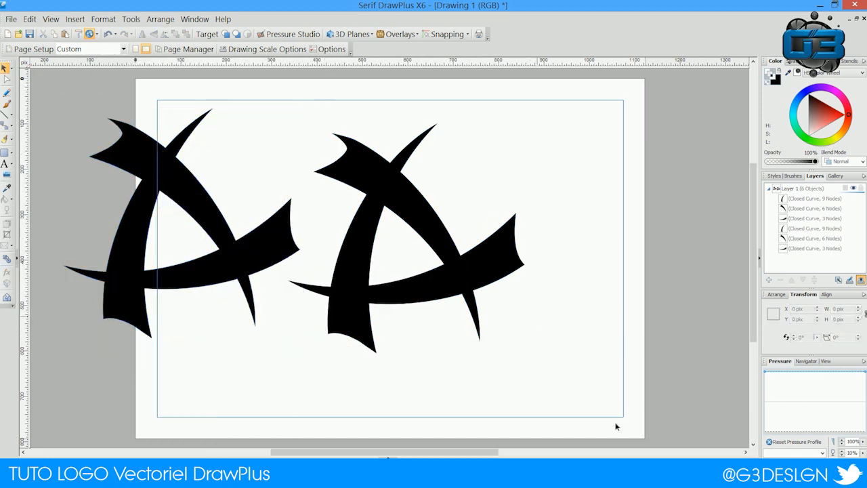
Join the three original blades with Add and fill the merged shape dark red (H 0, S 100, L 32).
left_click_drag(582, 393, 283, 99)
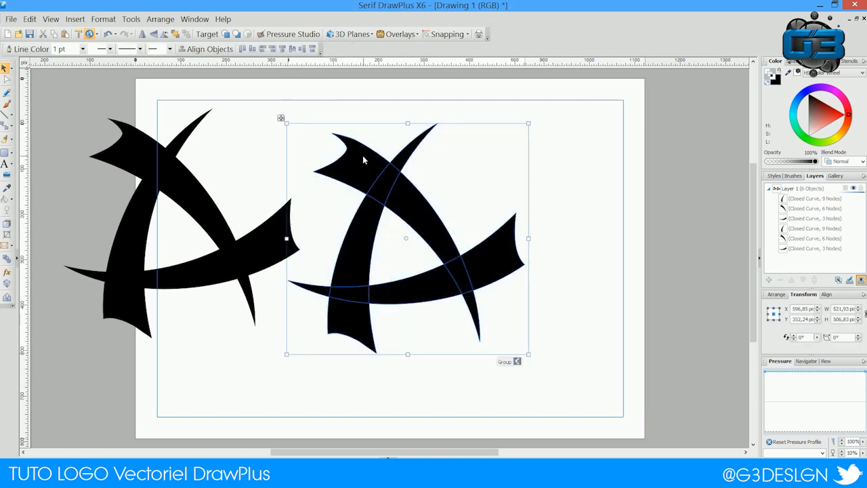
right_click(364, 156)
mouse_move(399, 313)
left_click(521, 313)
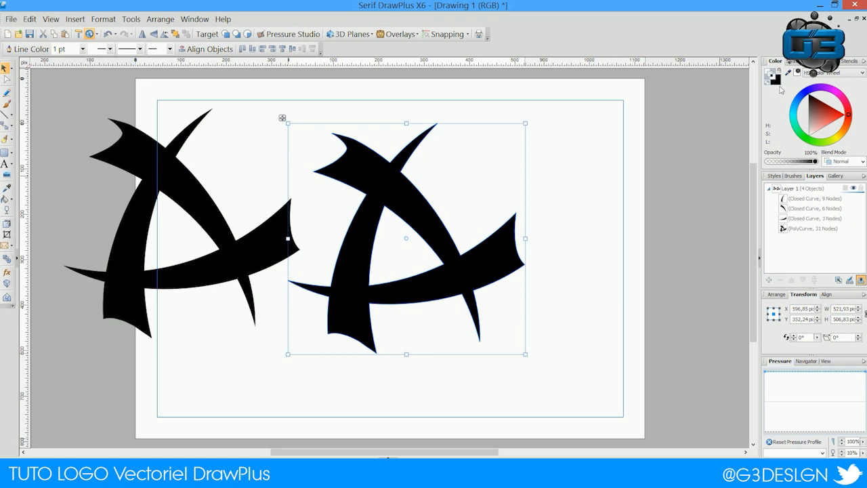
left_click(834, 110)
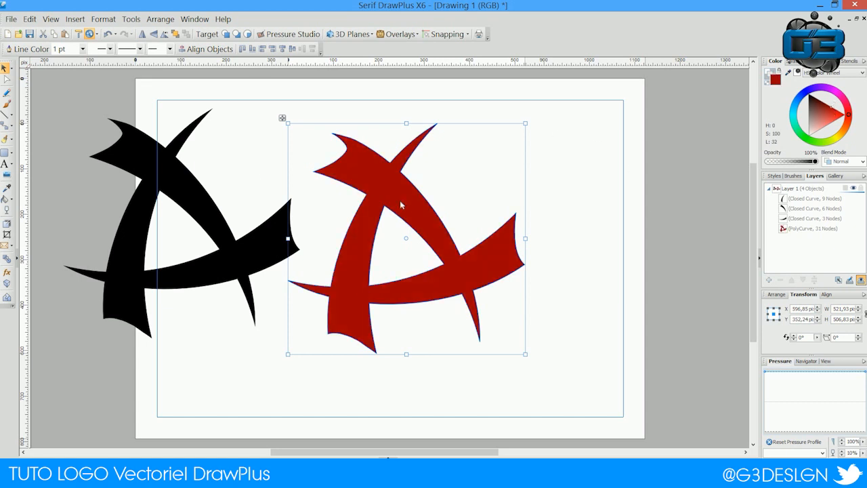
Fill two of the copied blades with different reds, and recolor all three copied blades dark red (H 0, S 100, L 31).
left_click(175, 181)
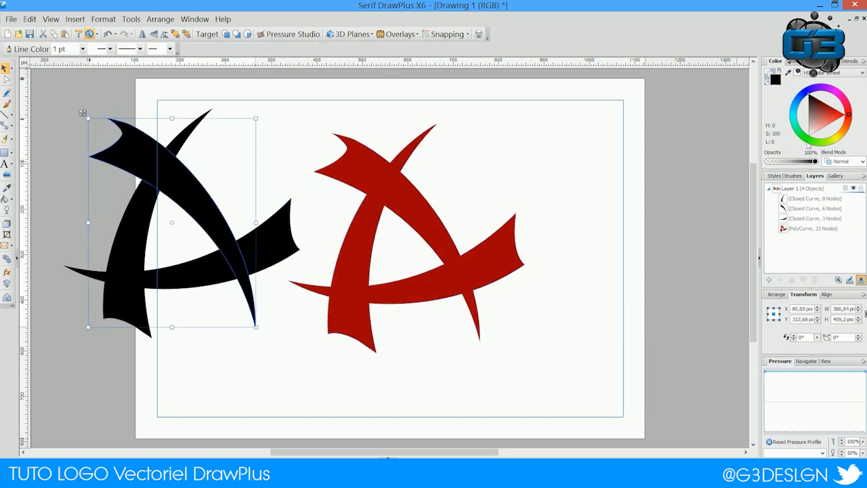
left_click(829, 112)
left_click(143, 235)
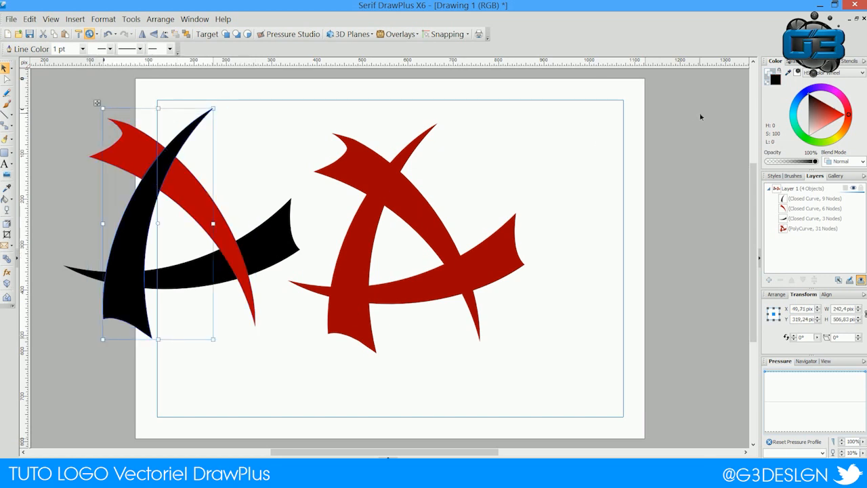
left_click(827, 107)
left_click(224, 264)
left_click(47, 109)
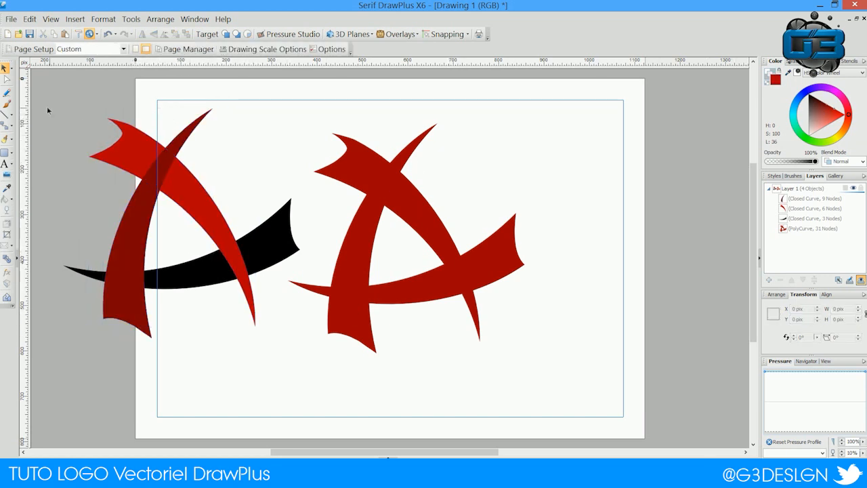
left_click_drag(37, 95, 312, 350)
left_click(834, 113)
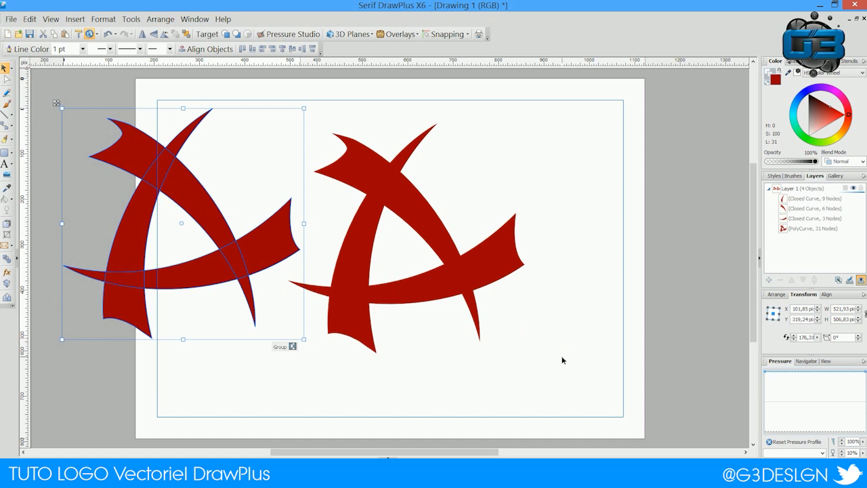
Move both emblems together to the right so they sit on the page at about X 557, Y 346 pix.
key("ctrl+a")
left_click_drag(437, 277, 479, 282)
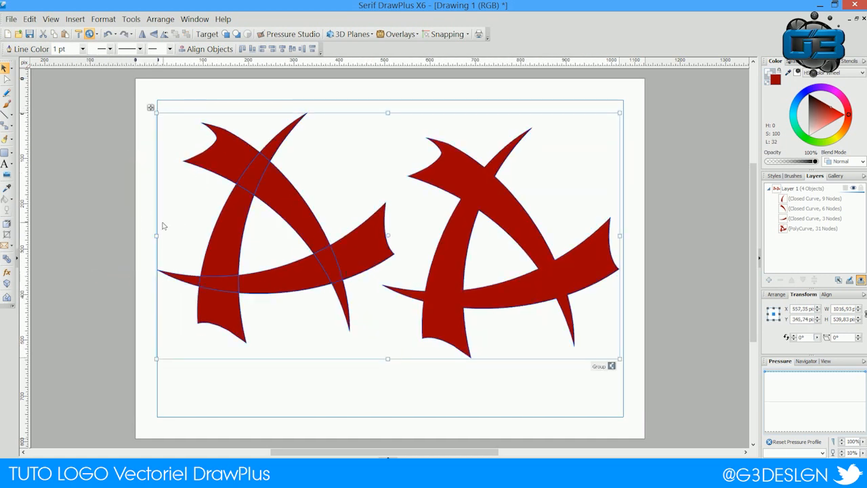
left_click(124, 206)
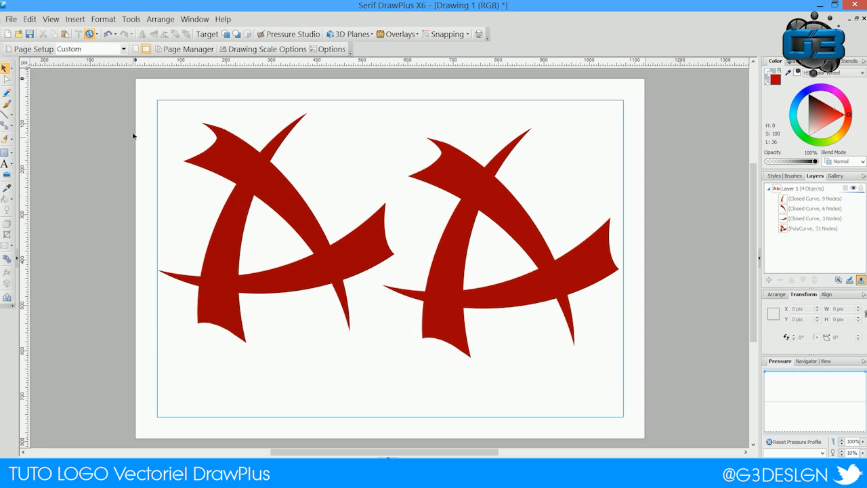
Fill the three separate blades of the copied emblem with a red-to-black gradient from the Automatic gradient set.
left_click_drag(103, 97, 400, 370)
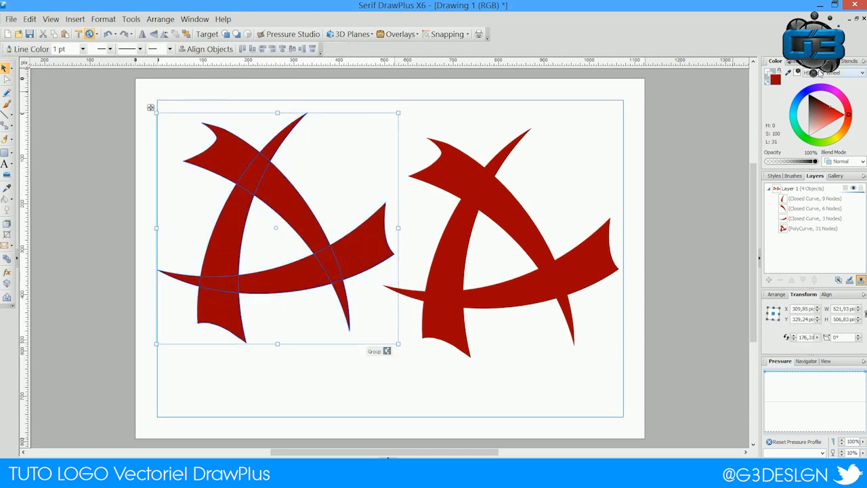
left_click(798, 62)
left_click(846, 73)
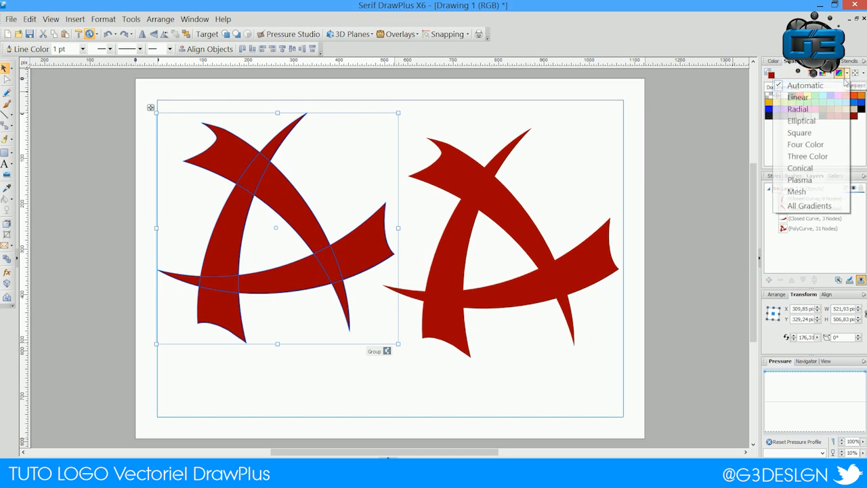
left_click(812, 98)
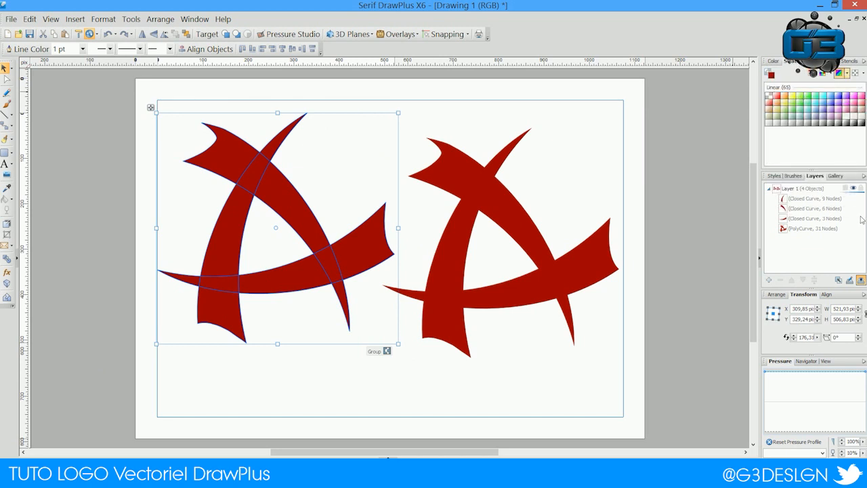
left_click(847, 73)
left_click(806, 85)
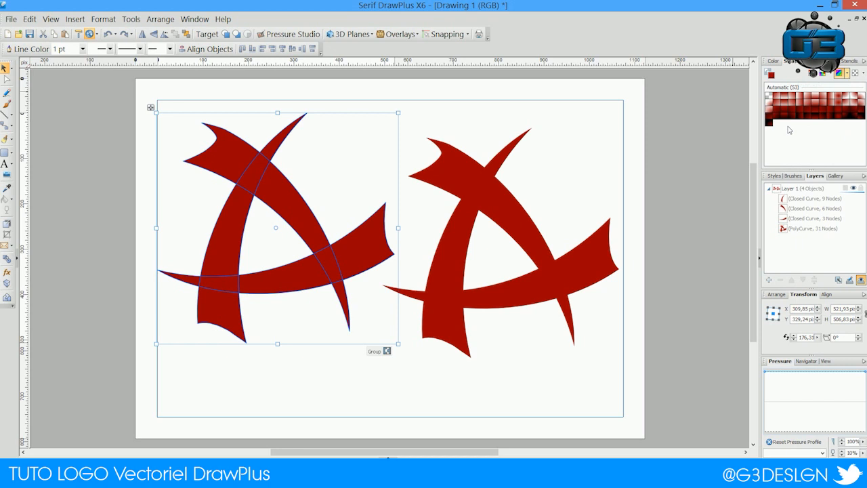
left_click(777, 120)
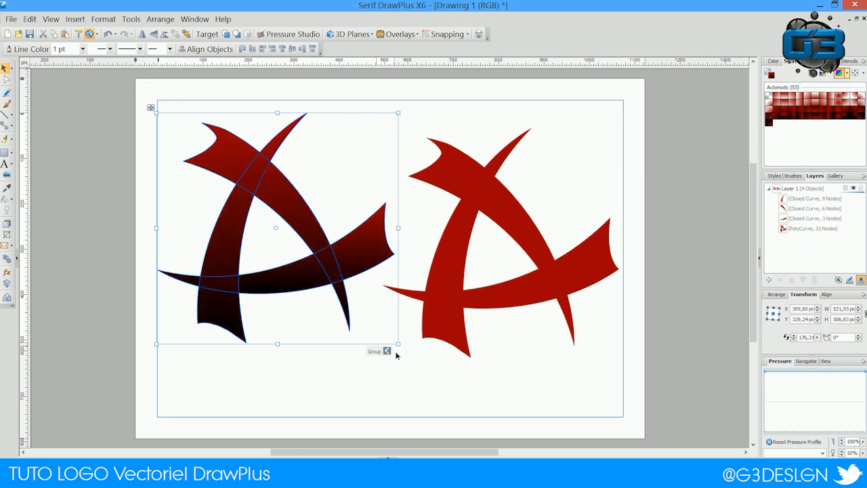
left_click(422, 361)
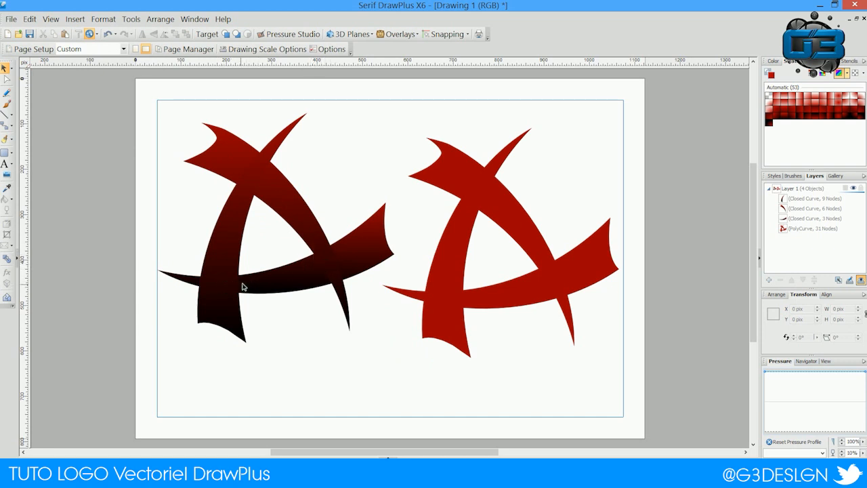
Apply a red-to-black automatic gradient to the merged emblem.
left_click(442, 189)
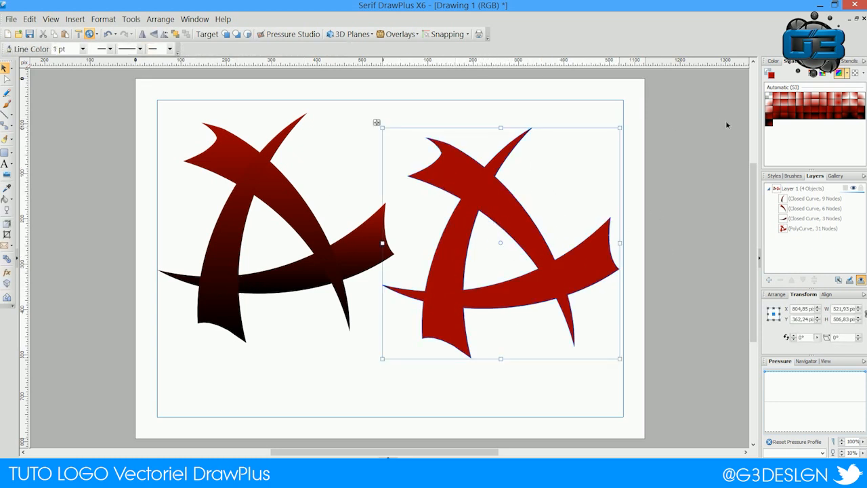
left_click(786, 120)
left_click(637, 187)
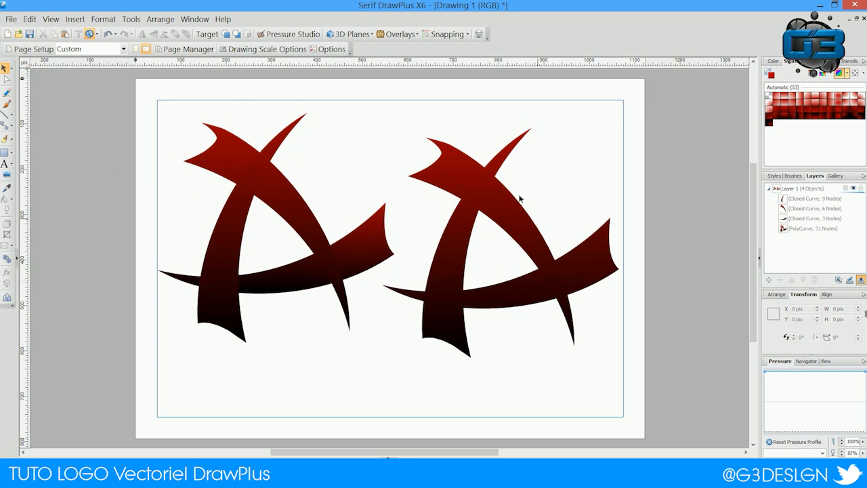
Delete the copied emblem made of three separate blades.
left_click(340, 262)
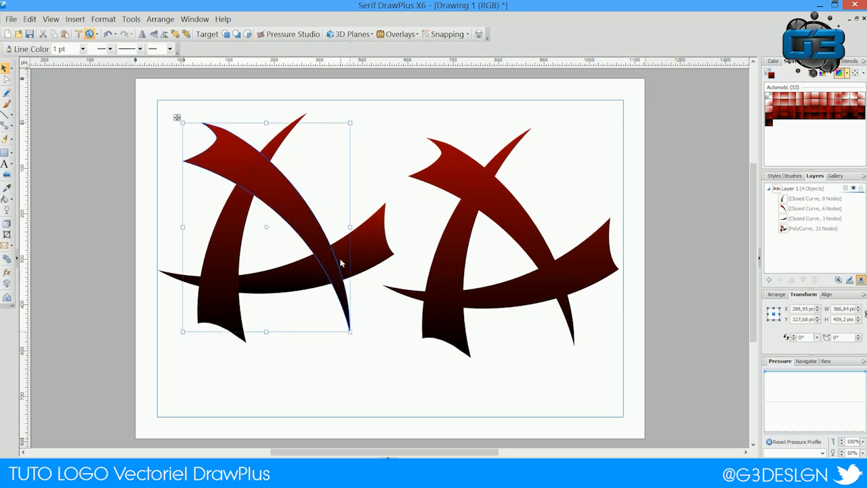
left_click_drag(124, 89, 409, 369)
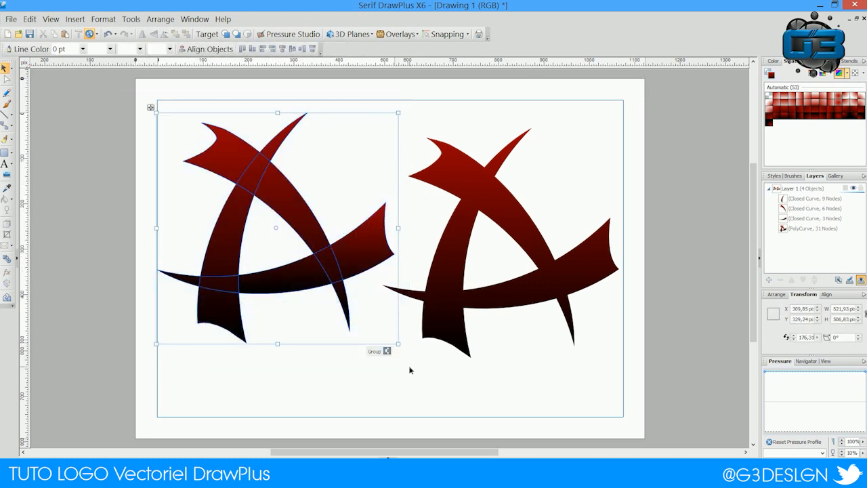
key("Delete")
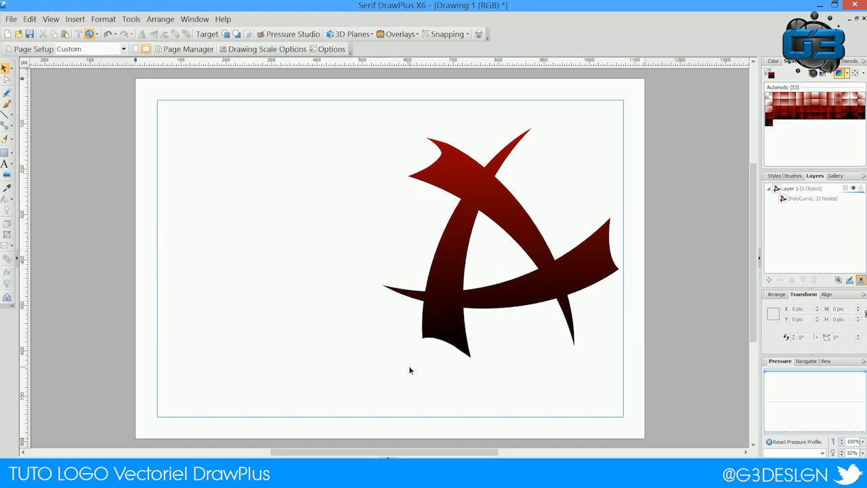
Fill the merged emblem with blue (H 202, S 100, L 36) and move it to about X 574, Y 392 pix.
left_click(460, 244)
left_click_drag(525, 222, 432, 232)
left_click(772, 61)
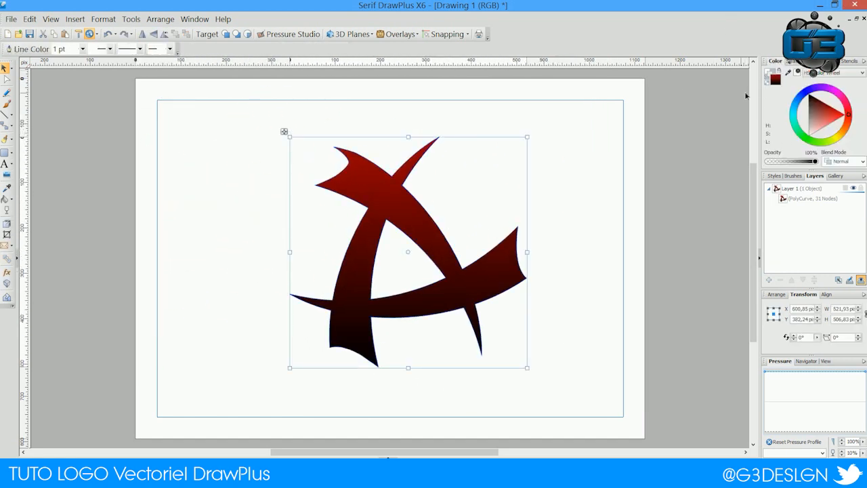
mouse_move(848, 132)
left_mouse_down()
mouse_move(835, 143)
mouse_move(805, 142)
mouse_move(791, 102)
mouse_move(827, 78)
mouse_move(834, 138)
mouse_move(788, 102)
mouse_move(848, 140)
mouse_move(859, 117)
mouse_move(850, 139)
mouse_move(816, 147)
mouse_move(835, 143)
mouse_move(778, 112)
mouse_move(580, 176)
left_mouse_up()
mouse_move(454, 244)
left_mouse_down()
mouse_move(397, 207)
mouse_move(441, 248)
left_mouse_up()
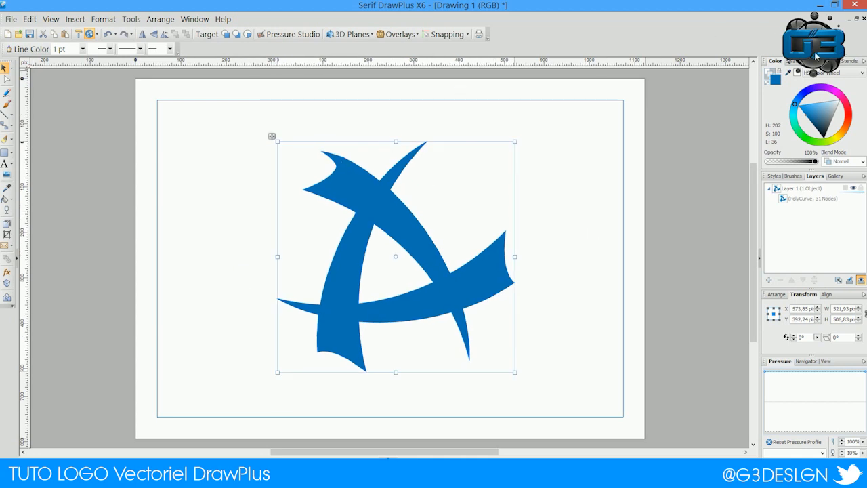
Move the emblem to about X 511, Y 366 pix and fill it with a blue-to-black automatic gradient.
left_click(794, 62)
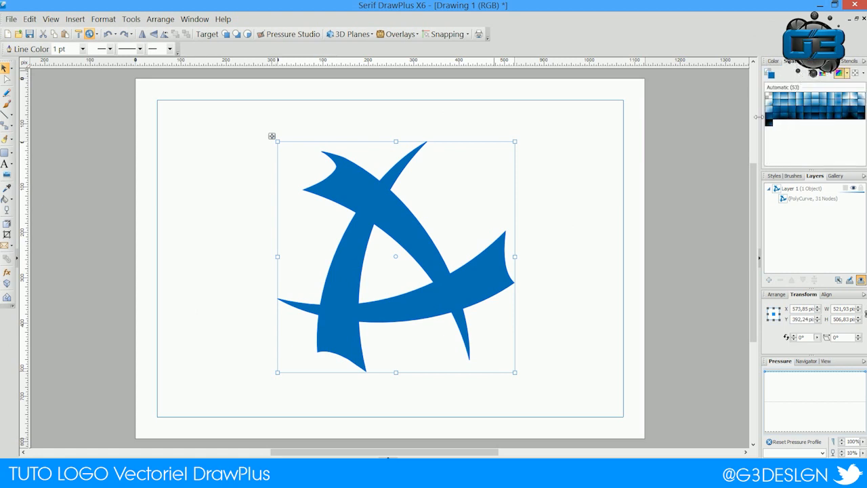
left_click_drag(387, 196, 358, 185)
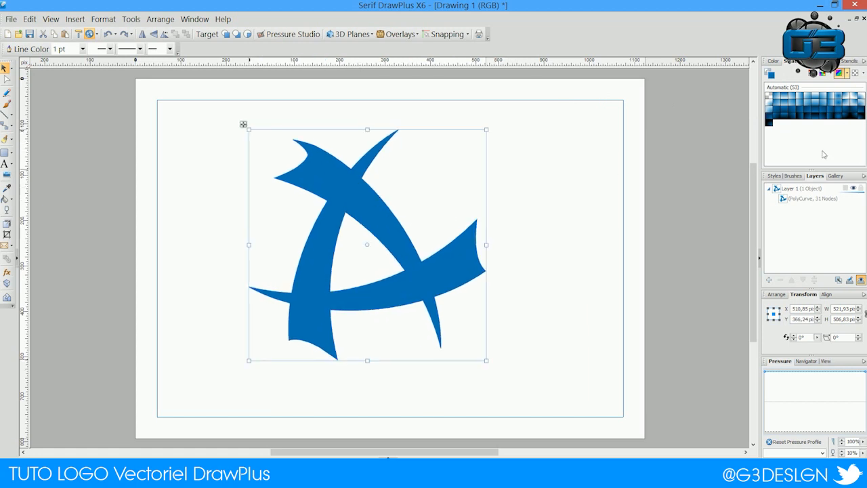
left_click(782, 120)
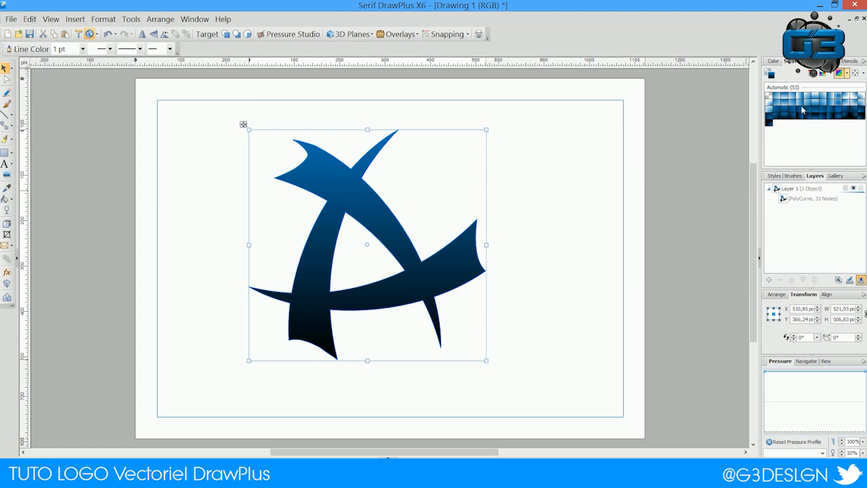
Change the black end of the emblem's gradient to turquoise in the Fill Editor.
right_click(330, 198)
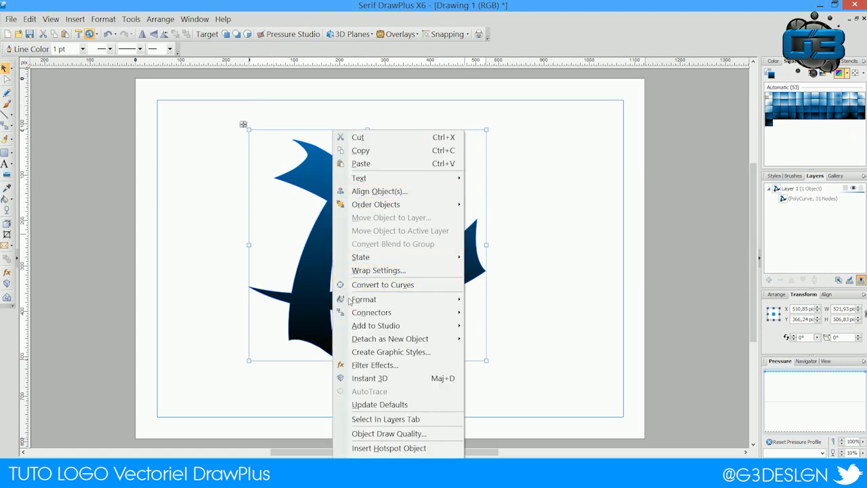
mouse_move(350, 300)
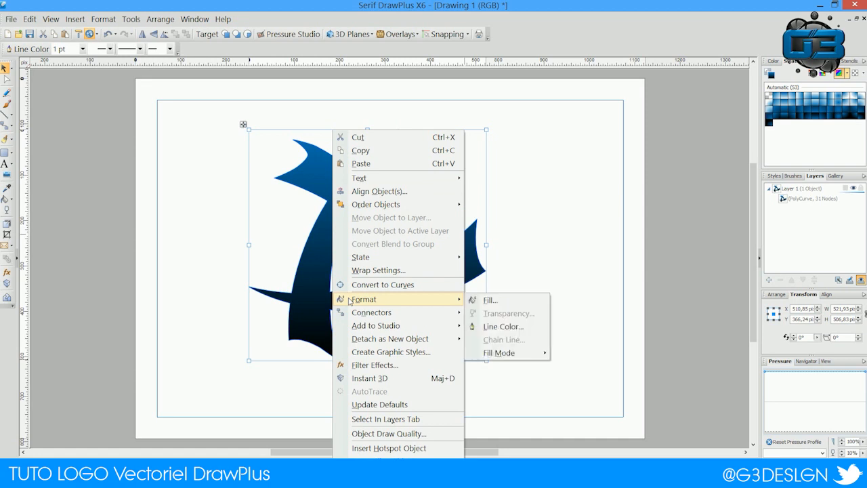
left_click(509, 302)
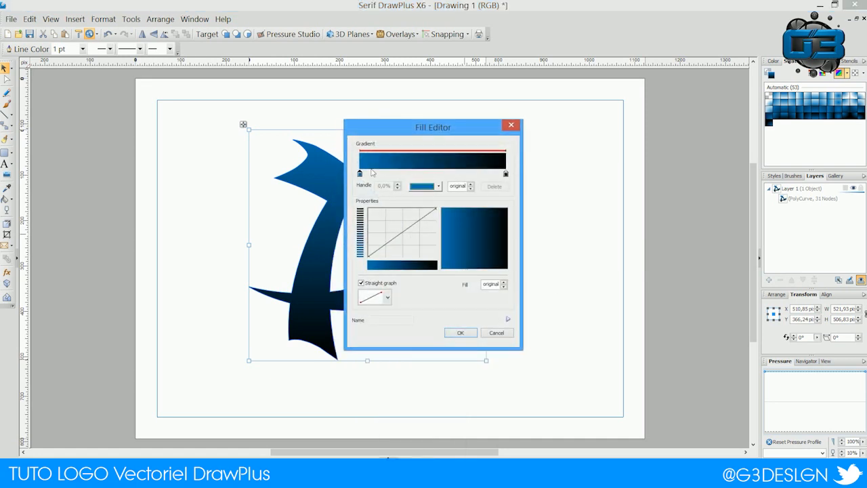
left_click(505, 174)
left_click_drag(473, 128, 612, 138)
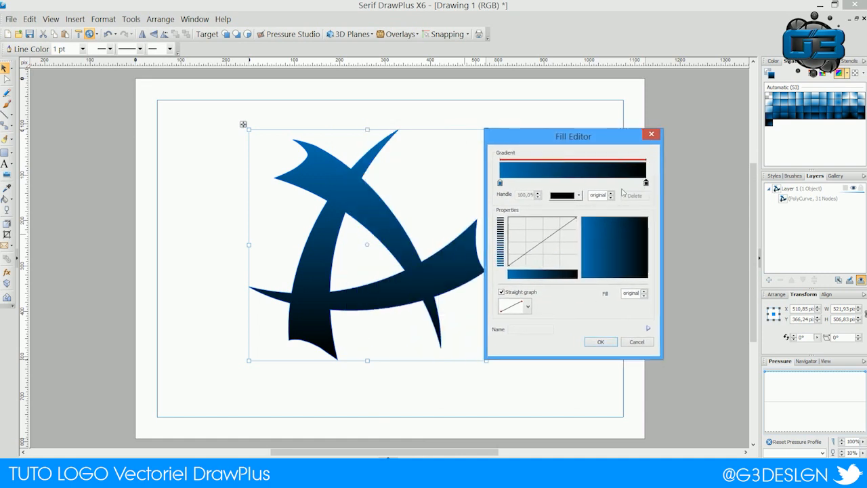
left_click(579, 196)
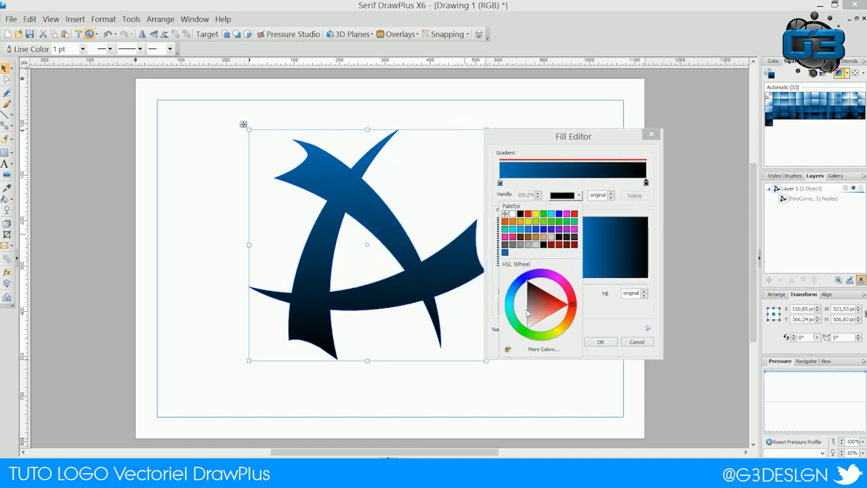
left_click_drag(513, 289, 524, 308)
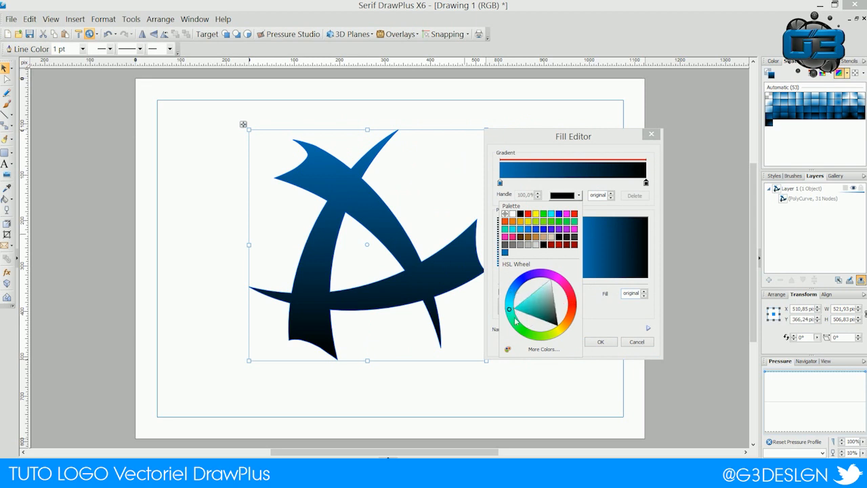
left_click(603, 344)
left_click(588, 195)
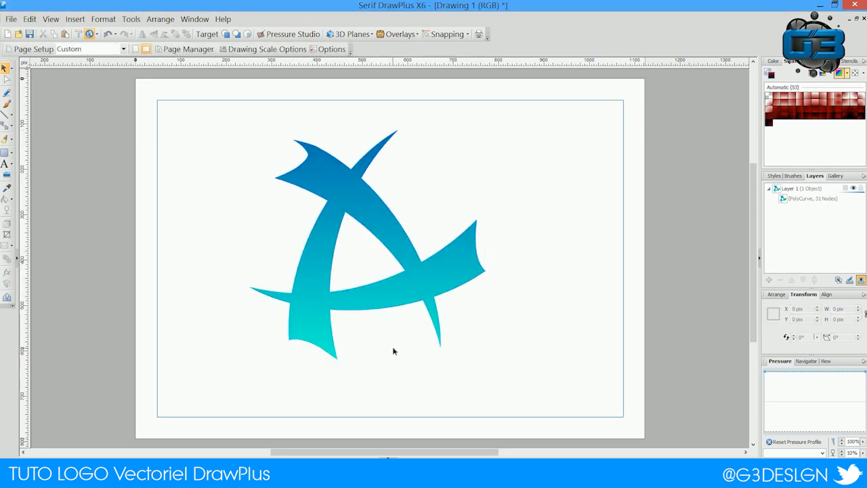
scroll(381, 246, "down", 1)
scroll(381, 247, "up", 1)
scroll(438, 231, "up", 1)
scroll(438, 156, "down", 2)
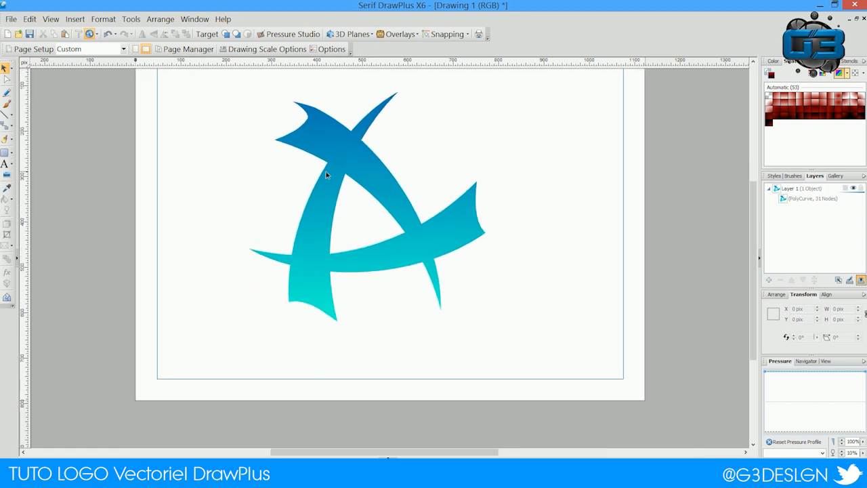
scroll(349, 128, "up", 1)
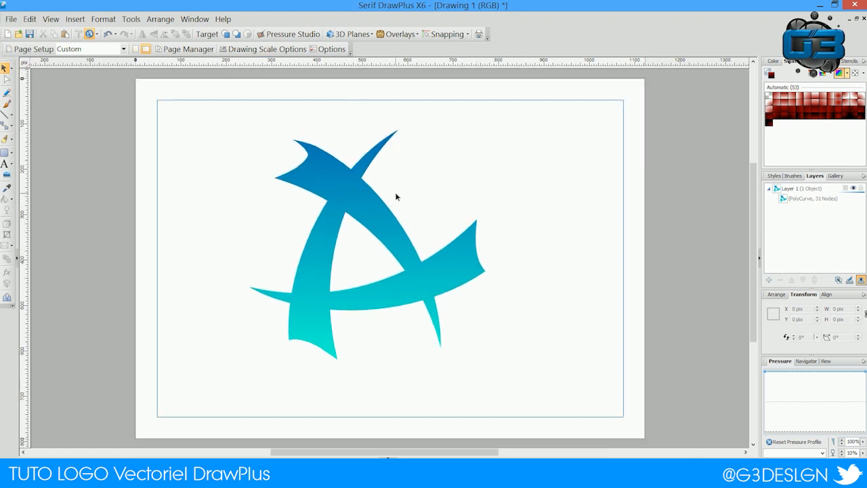
Move the emblem to about X 553, Y 386 pix and set its line color to white (H 0, S 0, L 100).
mouse_move(360, 193)
left_mouse_down()
mouse_move(403, 212)
mouse_move(370, 199)
left_mouse_up()
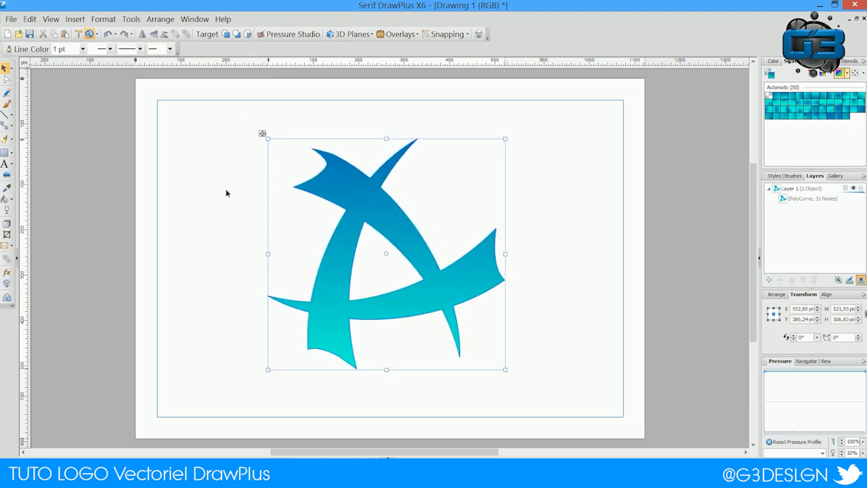
left_click(539, 175)
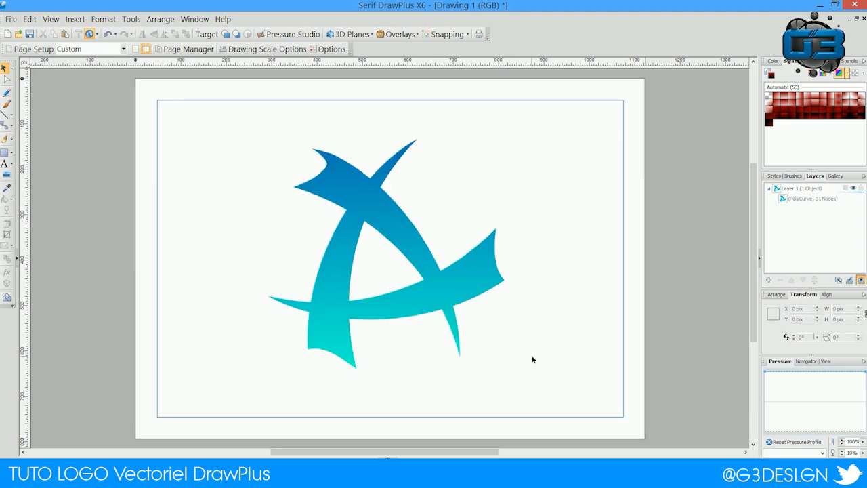
left_click(378, 187)
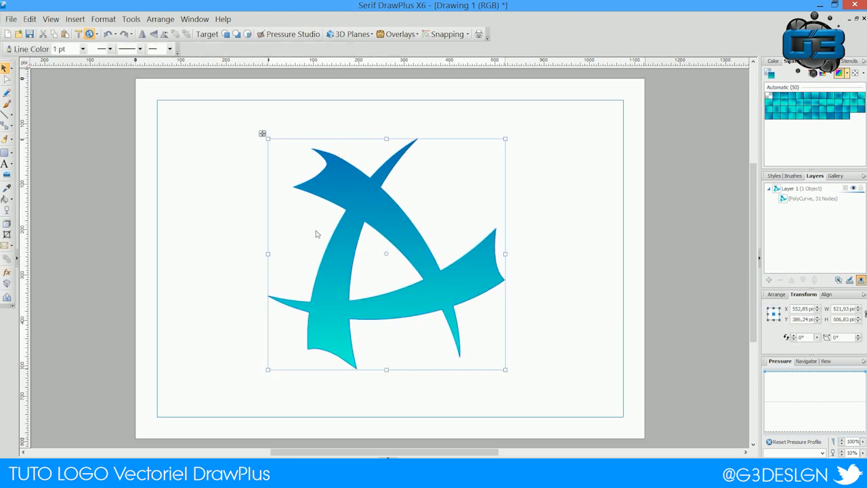
left_click(774, 61)
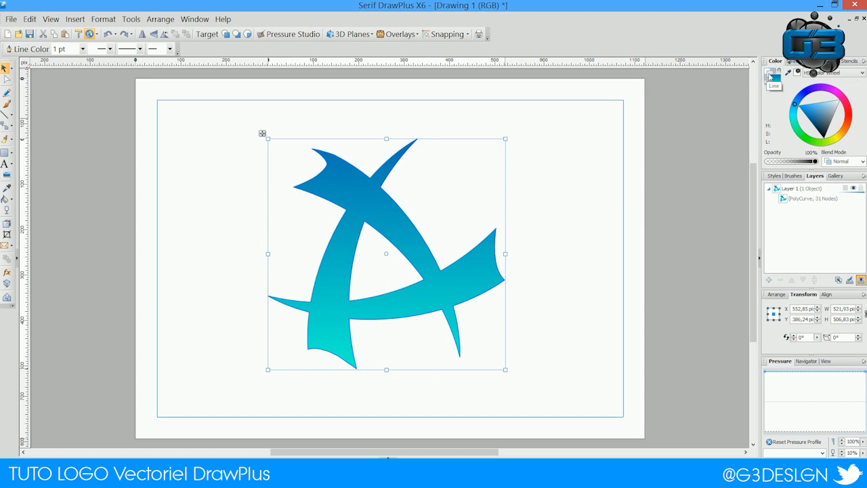
left_click(770, 70)
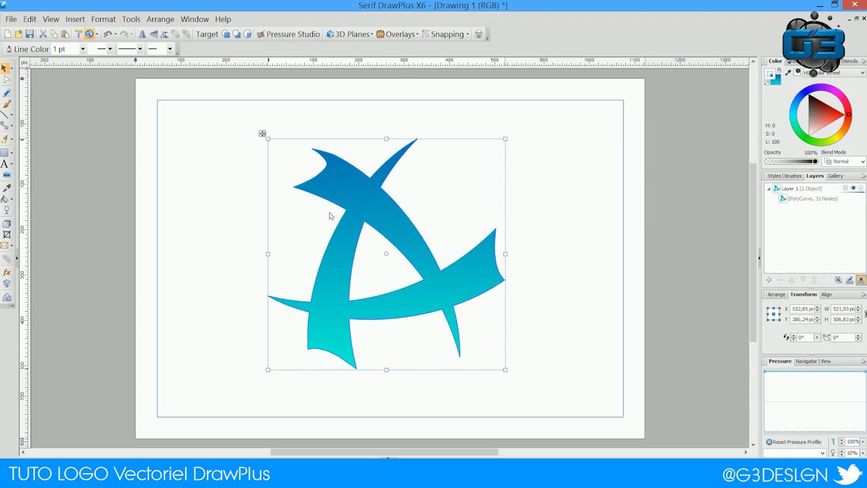
left_click(526, 162)
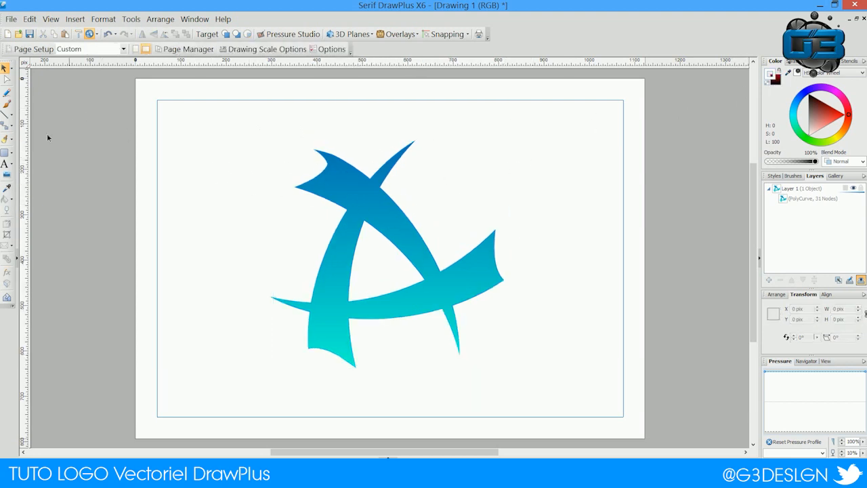
Draw a rectangle about 1244 by 697 pix across the page and fill it with grey (H 0, S 0, L 50).
left_click(12, 154)
left_click_drag(128, 105, 693, 422)
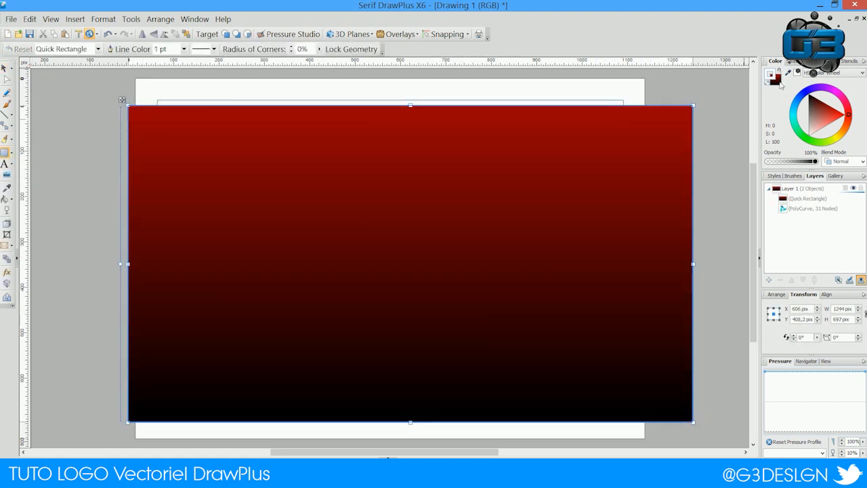
left_click_drag(807, 119, 802, 119)
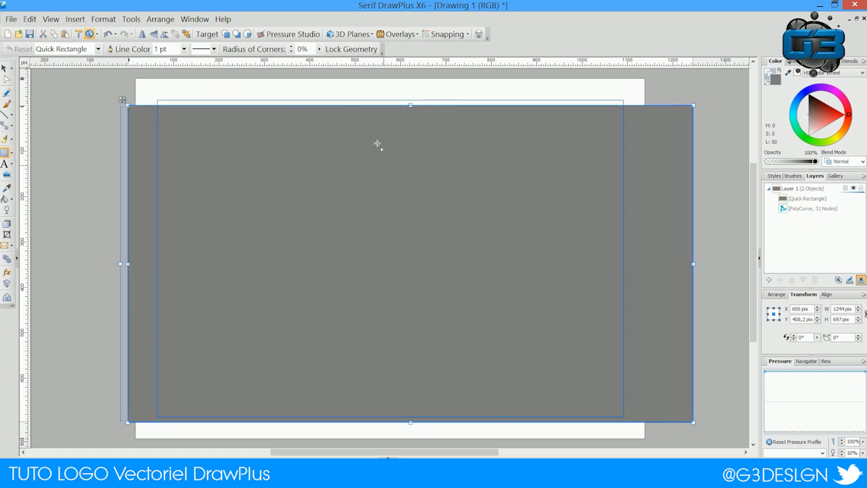
Send the grey rectangle behind the emblem.
left_click(5, 67)
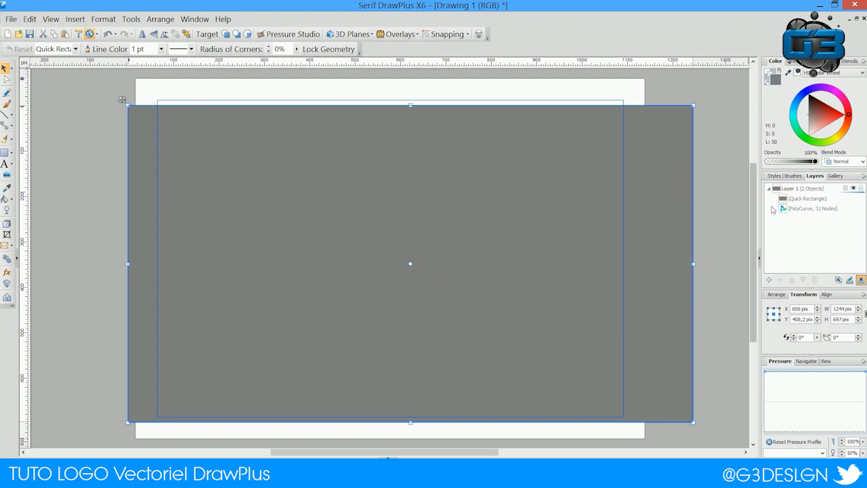
mouse_move(783, 212)
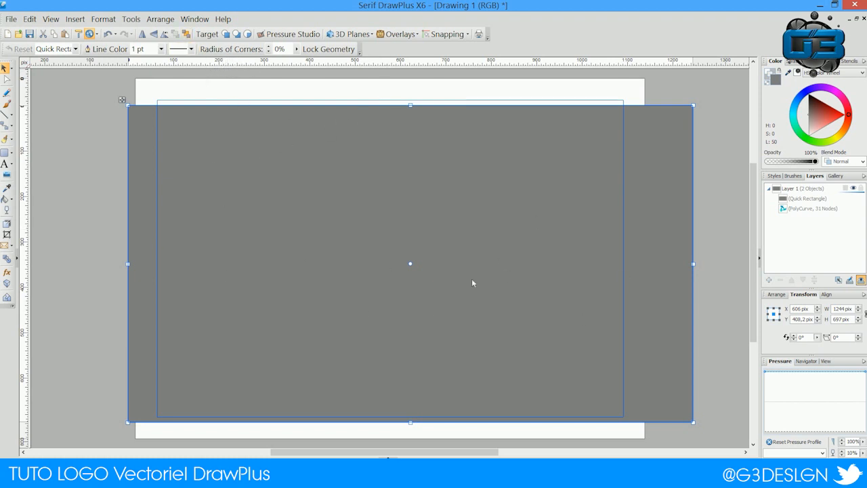
left_click(184, 33)
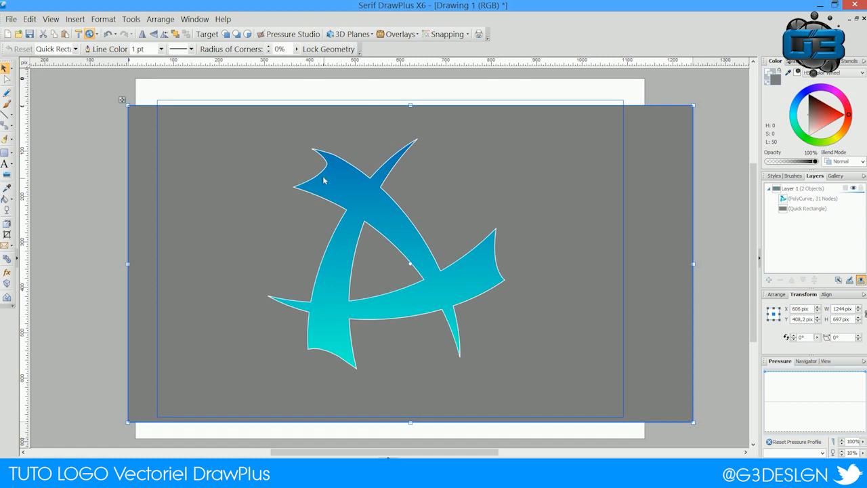
left_click(87, 109)
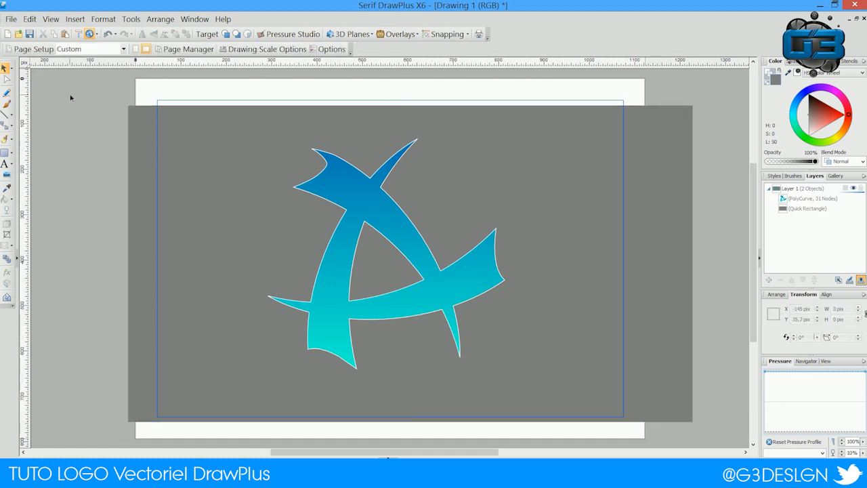
Move the emblem on the grey background to about X 582, Y 388 pix.
left_click(376, 202)
left_click_drag(376, 203, 390, 203)
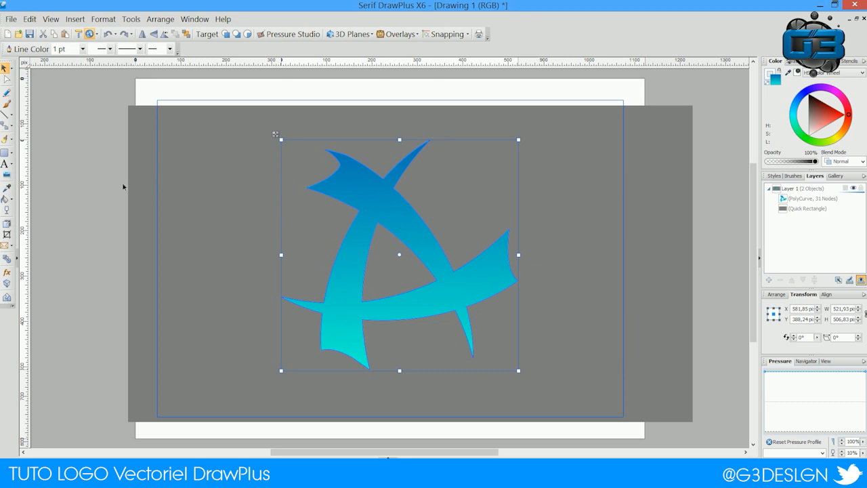
left_click(66, 171)
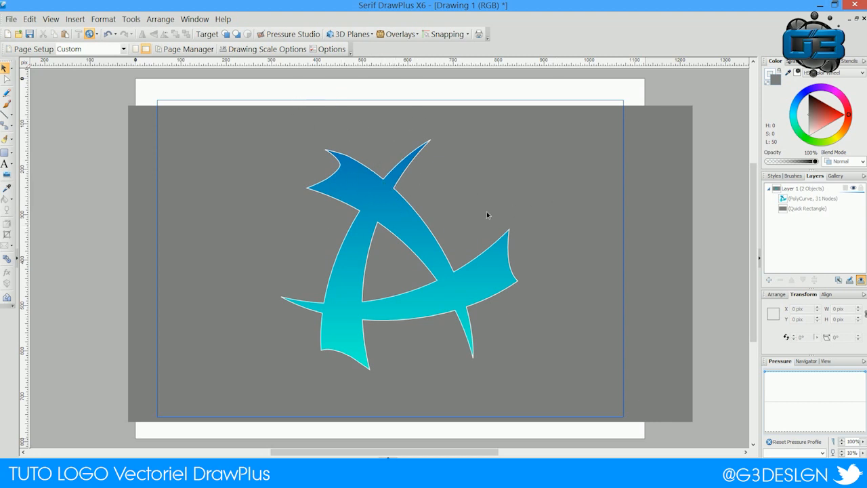
Add a Drop Shadow filter effect to the emblem with a blur of 18 pt.
right_click(361, 182)
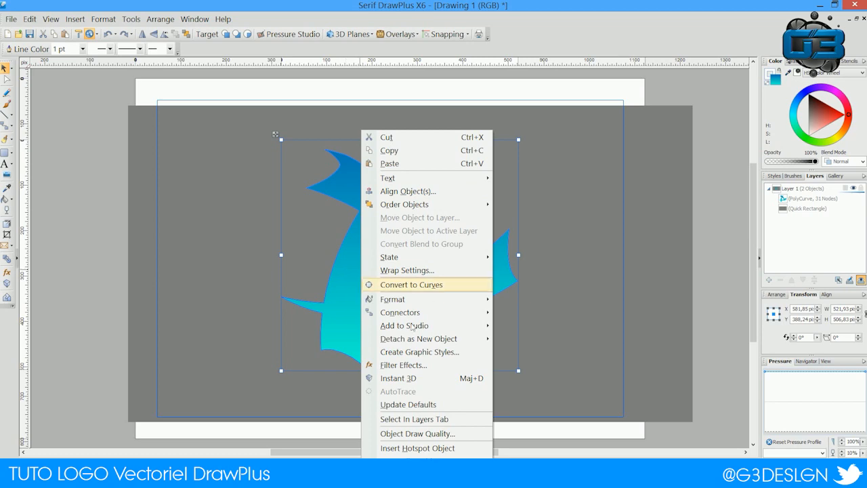
left_click(398, 367)
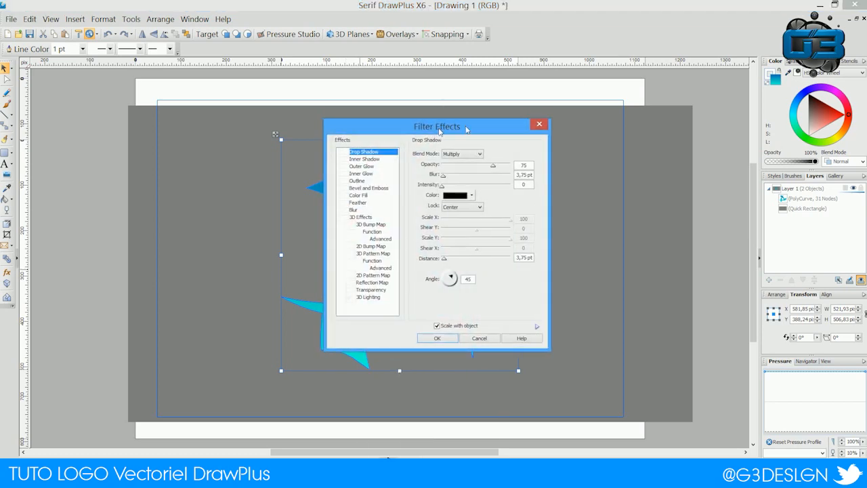
left_click_drag(445, 131, 599, 136)
left_click_drag(522, 132, 552, 132)
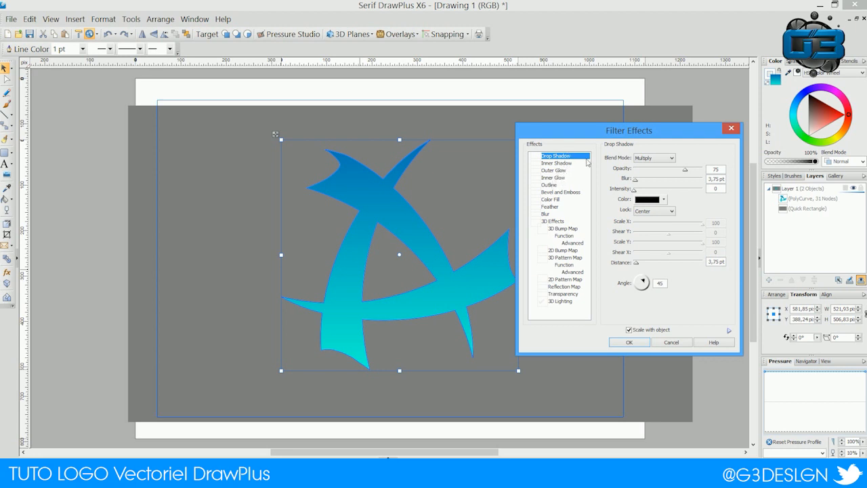
left_click(534, 157)
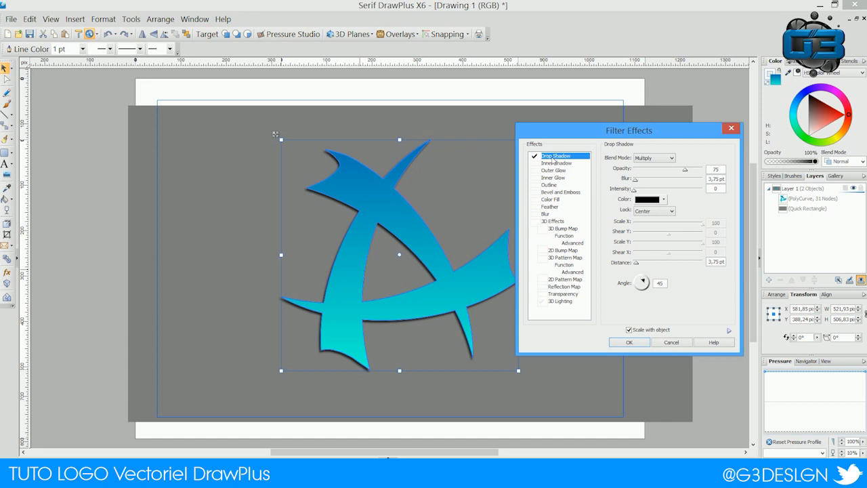
left_click_drag(635, 179, 639, 181)
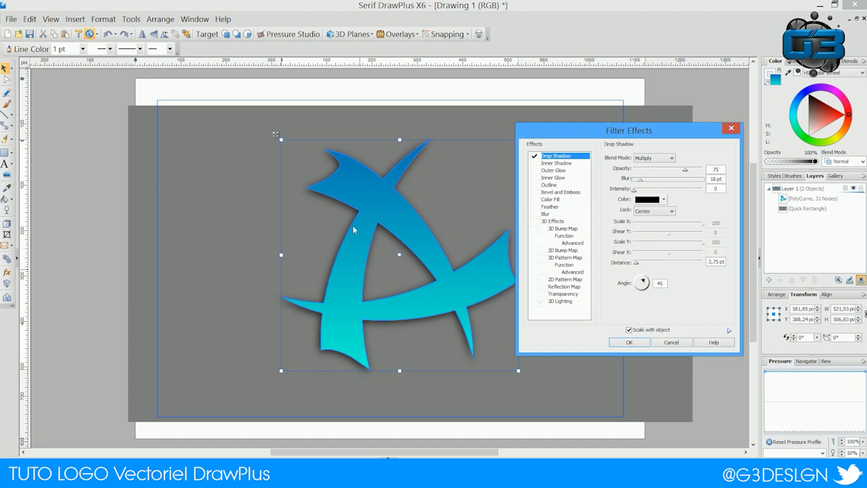
Add a cyan Outer Glow to the emblem with a blur of 15.75 pt.
left_click(536, 170)
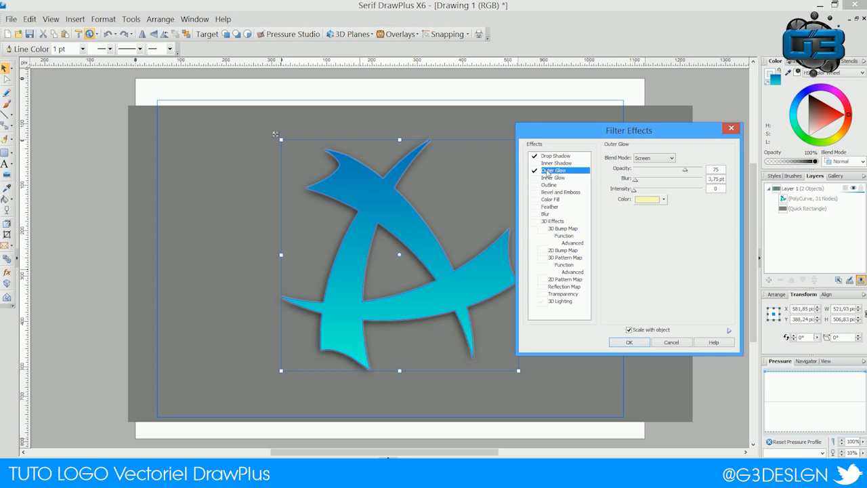
left_click(658, 200)
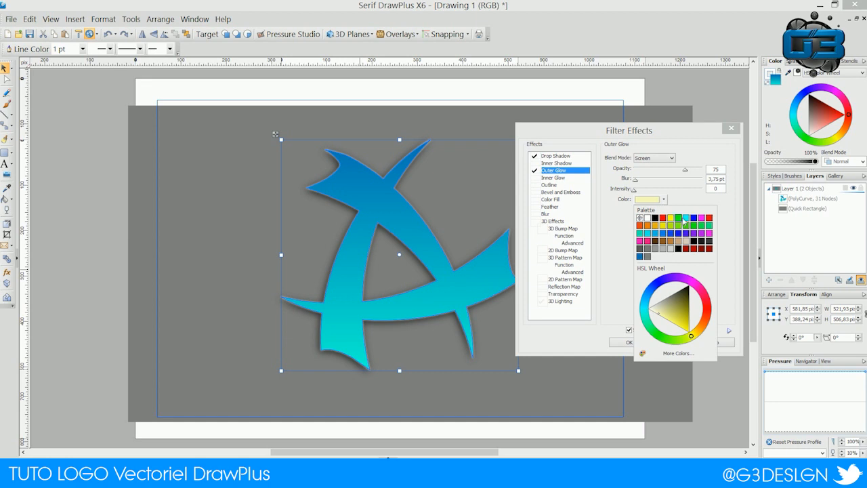
left_click(684, 221)
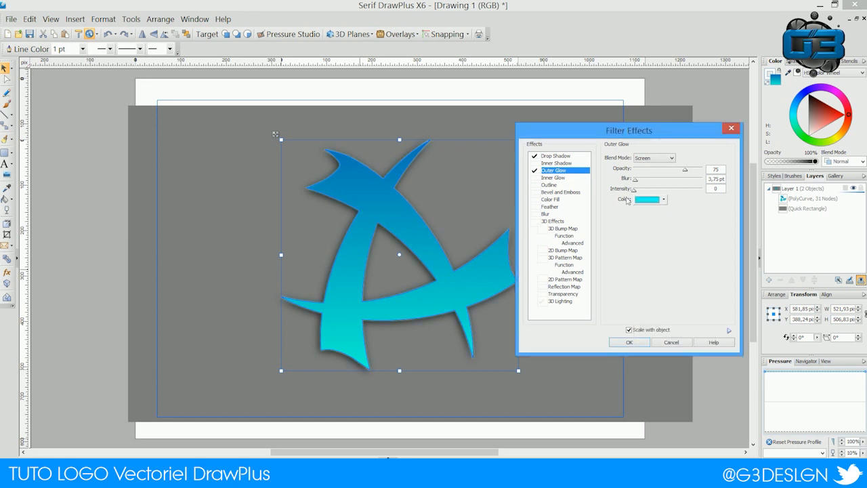
left_click(535, 171)
left_click(535, 179)
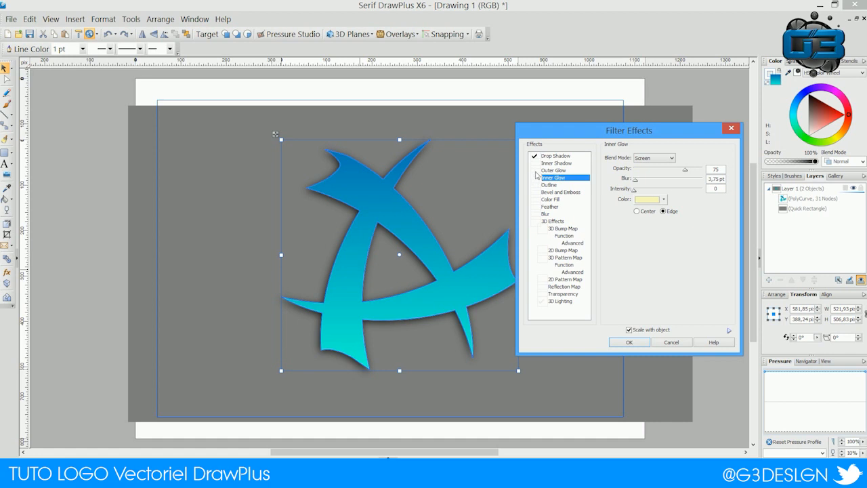
left_click(535, 171)
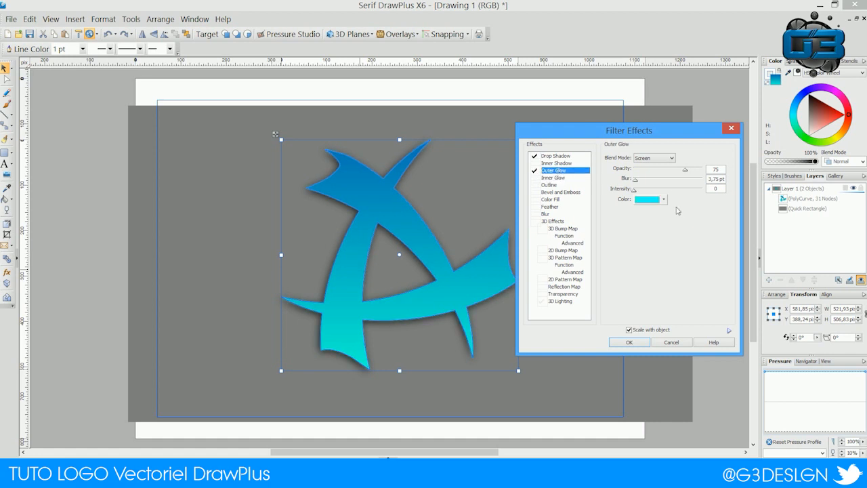
left_click_drag(634, 179, 645, 179)
left_click_drag(645, 179, 639, 179)
Enable 3D Effects on the emblem with blur and depth at 0.75 pt, and apply the filter effects.
left_click_drag(630, 137, 577, 169)
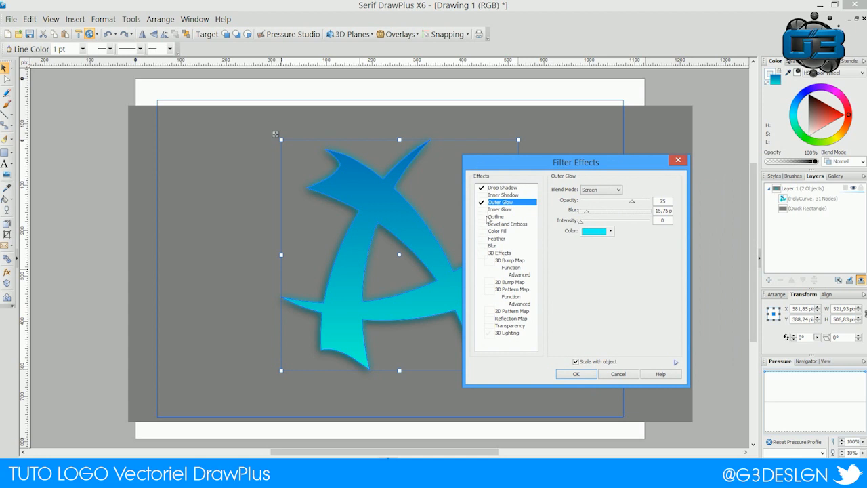
left_click(482, 252)
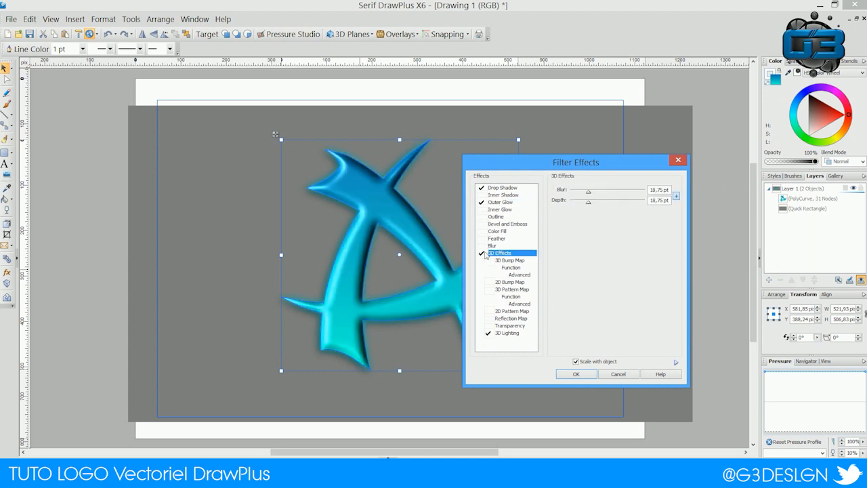
left_click_drag(512, 165, 636, 140)
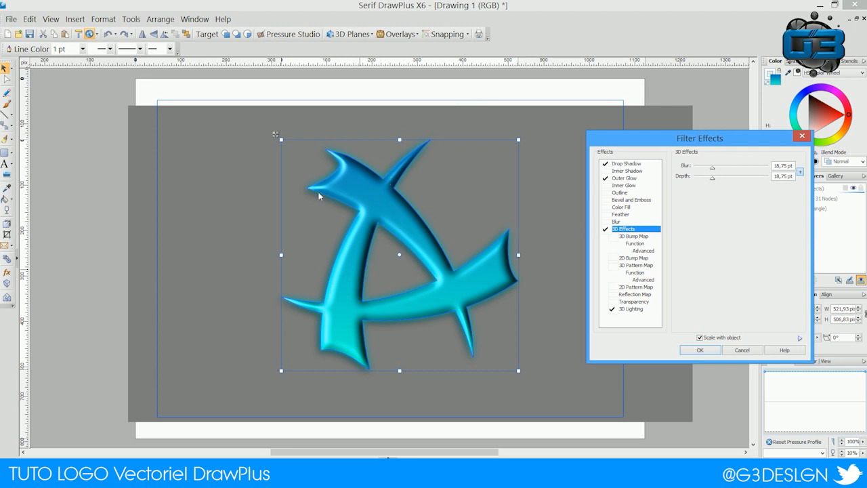
left_click_drag(712, 167, 694, 169)
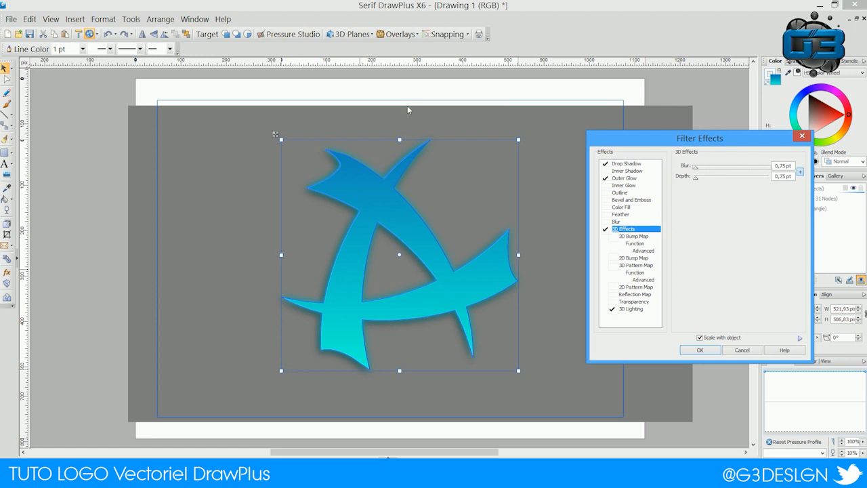
left_click(705, 350)
left_click(146, 149)
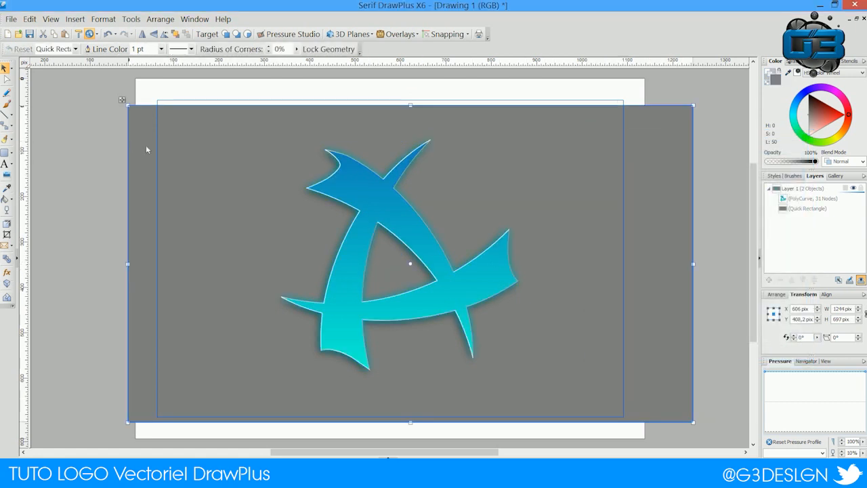
right_click(394, 265)
left_click(437, 364)
left_click_drag(392, 137, 635, 156)
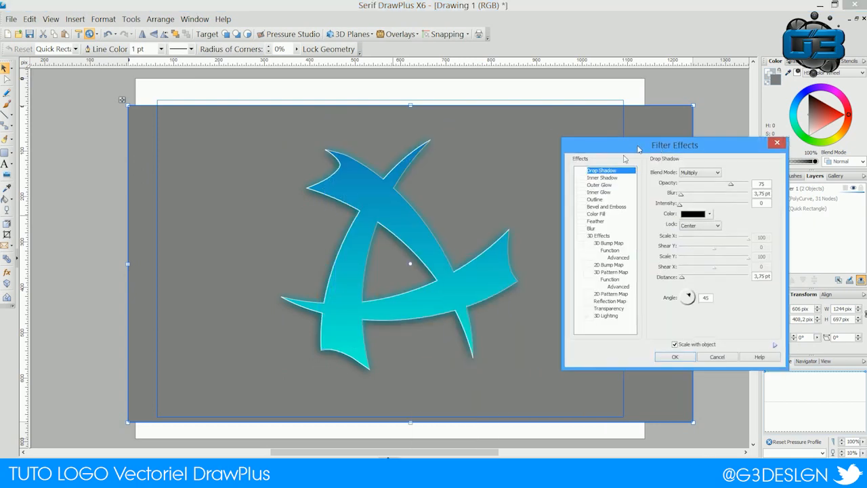
left_click(733, 357)
Set the emblem's 3D Effects to a depth of 9 pt and a blur of 0.75 pt.
left_click(385, 212)
right_click(384, 212)
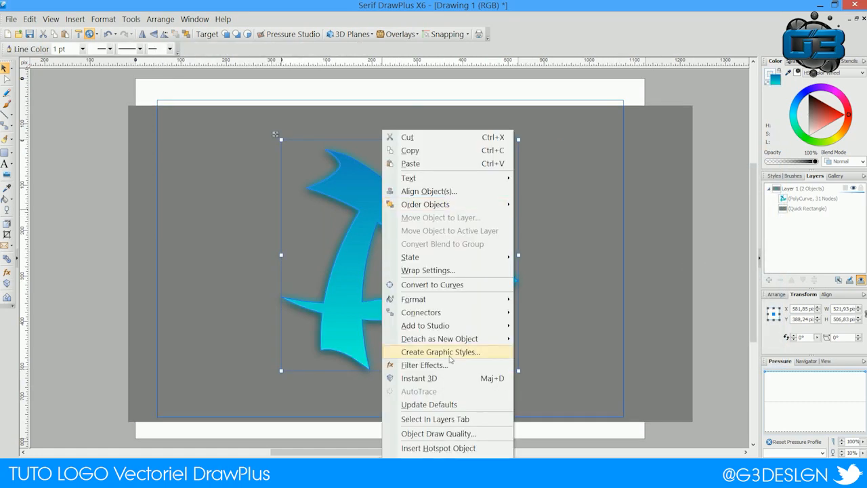
left_click(428, 363)
left_click_drag(454, 134, 667, 149)
left_click(579, 234)
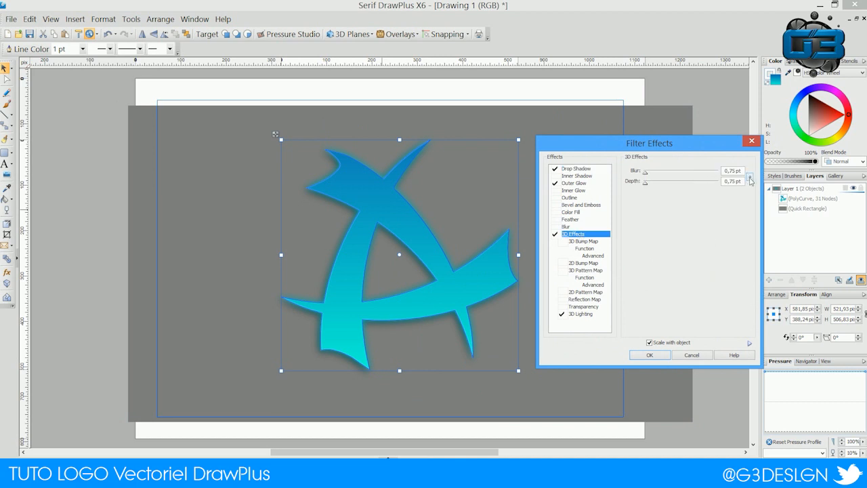
mouse_move(645, 172)
left_mouse_down()
mouse_move(662, 174)
mouse_move(646, 174)
mouse_move(648, 182)
mouse_move(655, 182)
mouse_move(648, 174)
left_mouse_up()
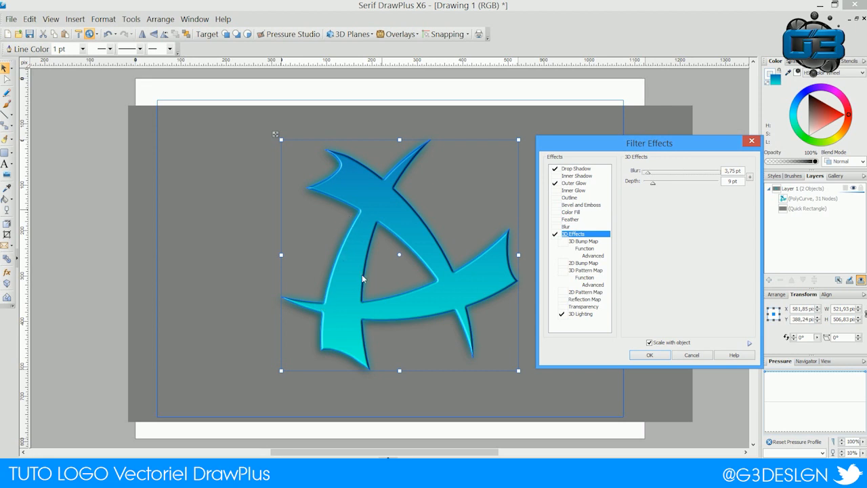
left_click_drag(648, 175, 644, 174)
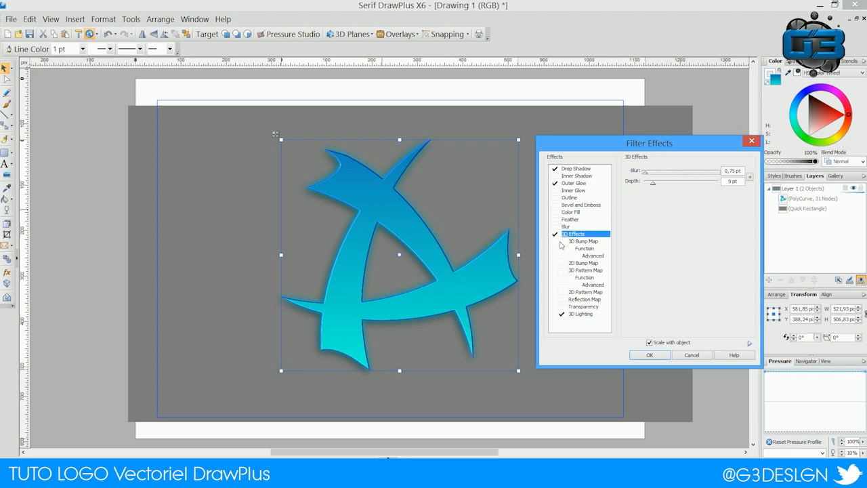
left_click(584, 243)
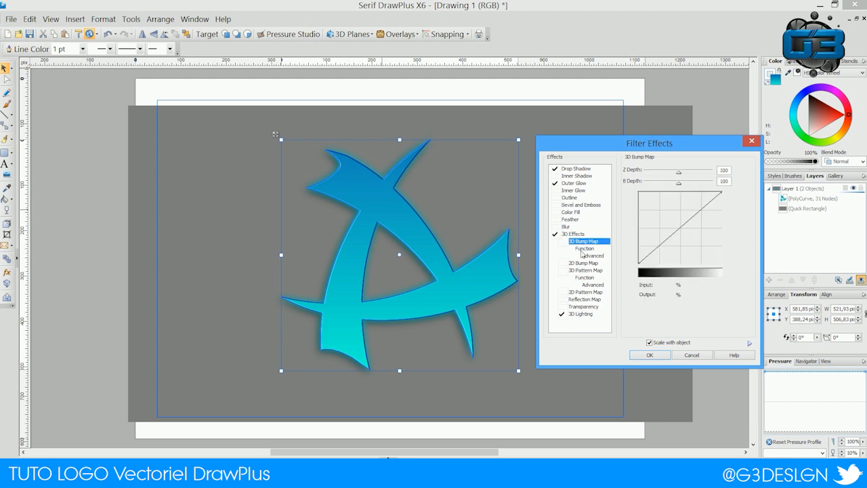
left_click(588, 255)
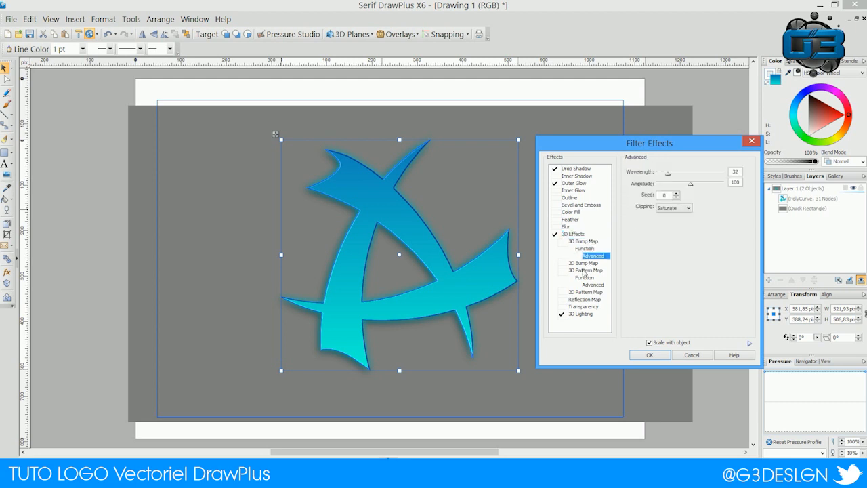
left_click(649, 355)
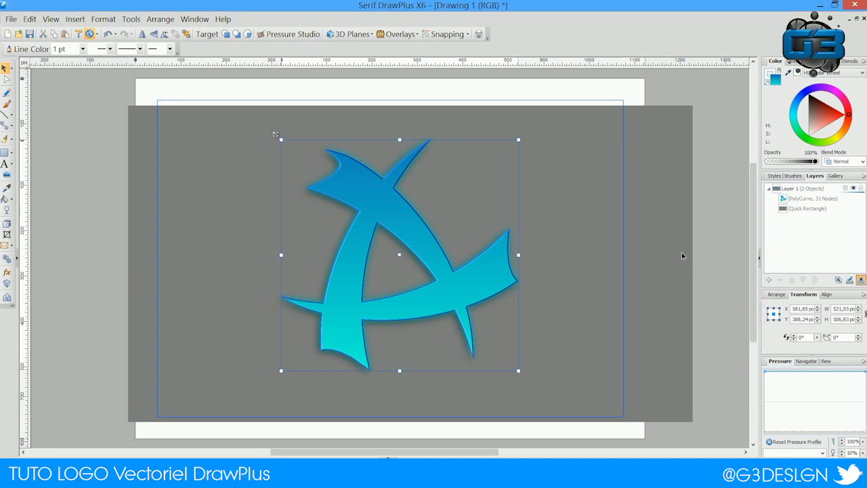
left_click(693, 203)
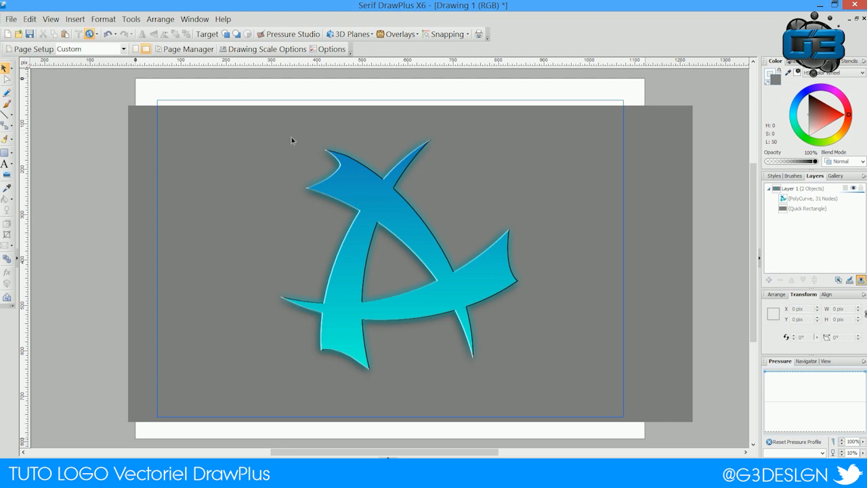
Turn off the 3D Effects on the emblem, keeping its Drop Shadow and Outer Glow.
right_click(351, 172)
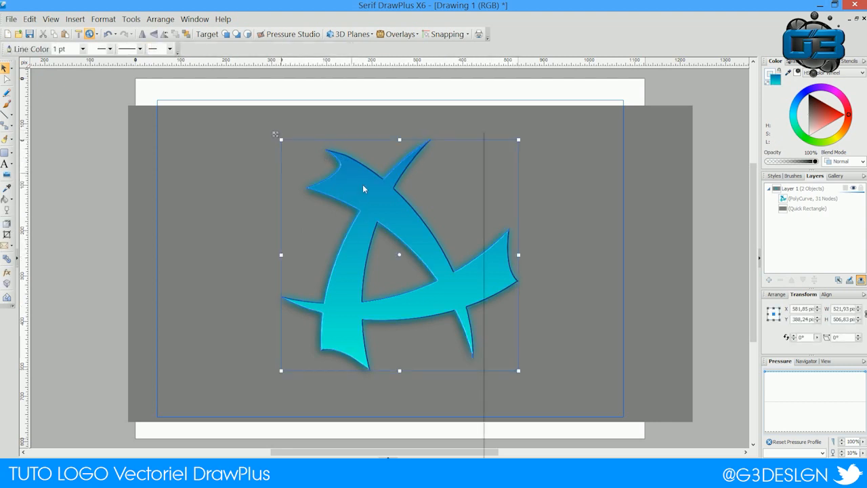
left_click(383, 363)
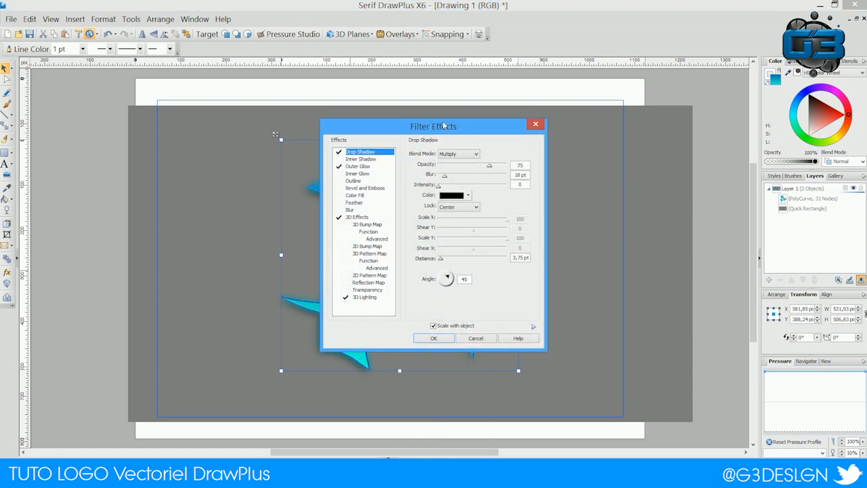
left_click_drag(443, 125, 645, 128)
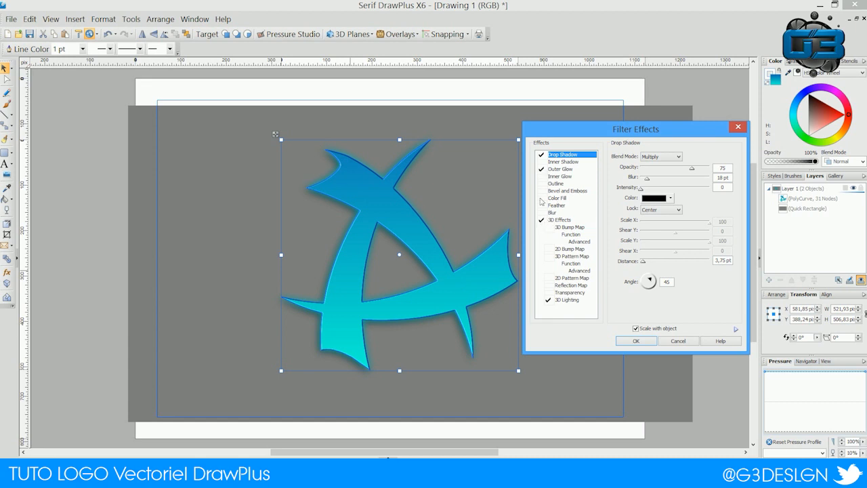
left_click(542, 221)
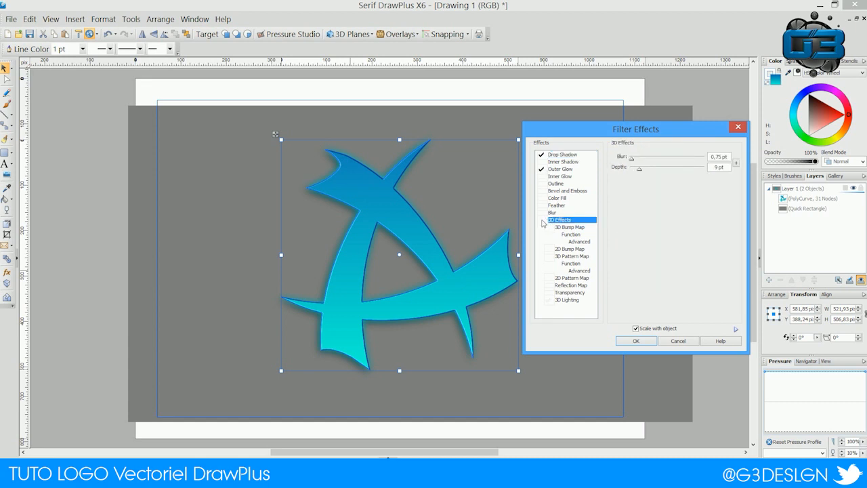
left_click(649, 344)
left_click(646, 235)
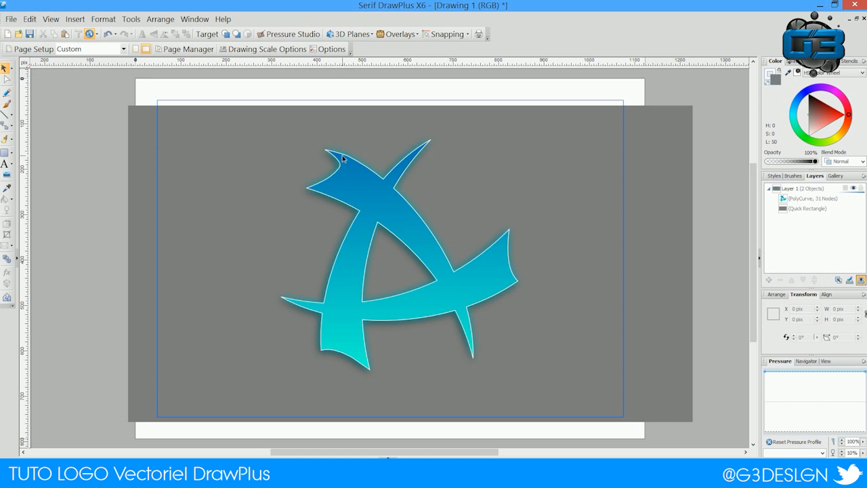
Refine the tip of the emblem's upper blade by adjusting its tip node and the edge node beside it.
left_click(6, 89)
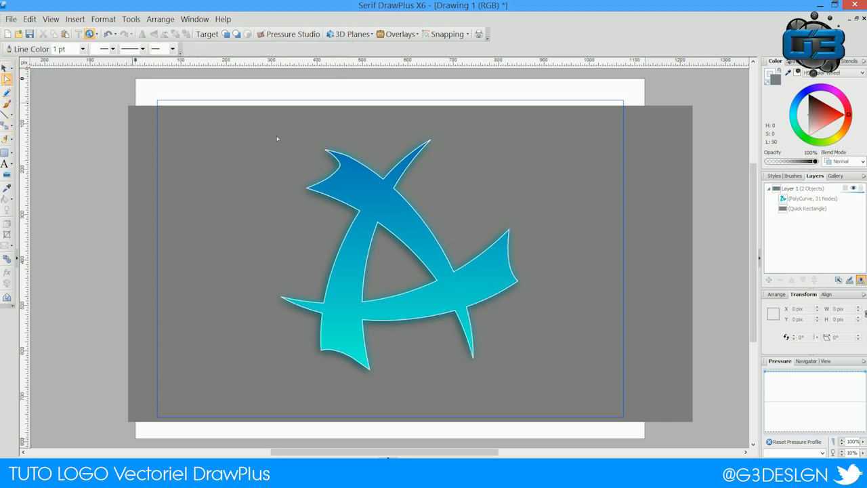
left_click(332, 159)
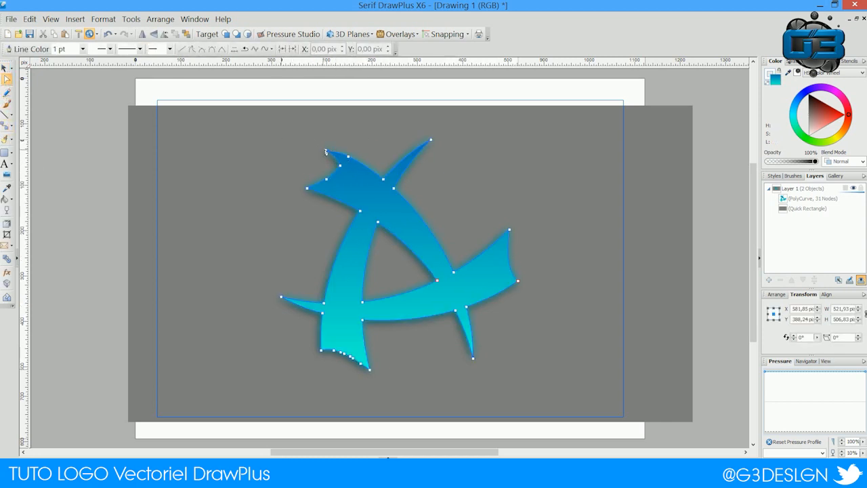
left_click(326, 151)
left_click(349, 159)
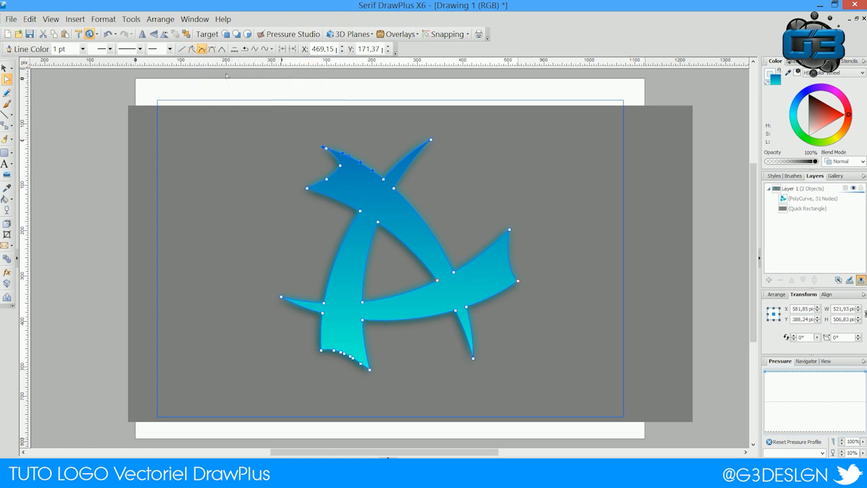
left_click(5, 68)
left_click(64, 86)
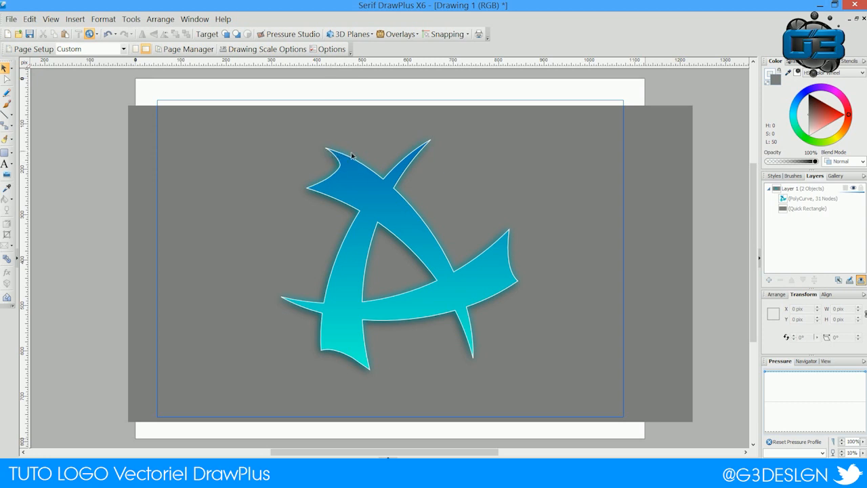
Refine the upper blade's notch, placing its inner node at about X 451, Y 191 and the next at X 425, Y 226 pix.
left_click(342, 173)
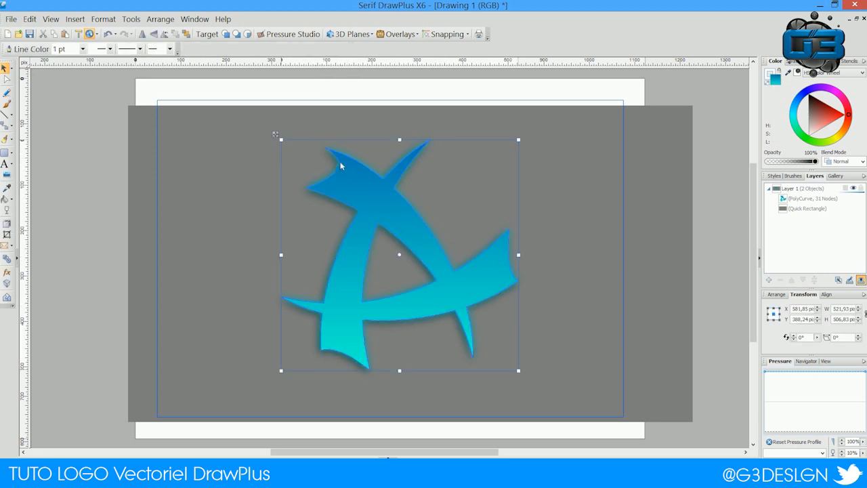
left_click(6, 79)
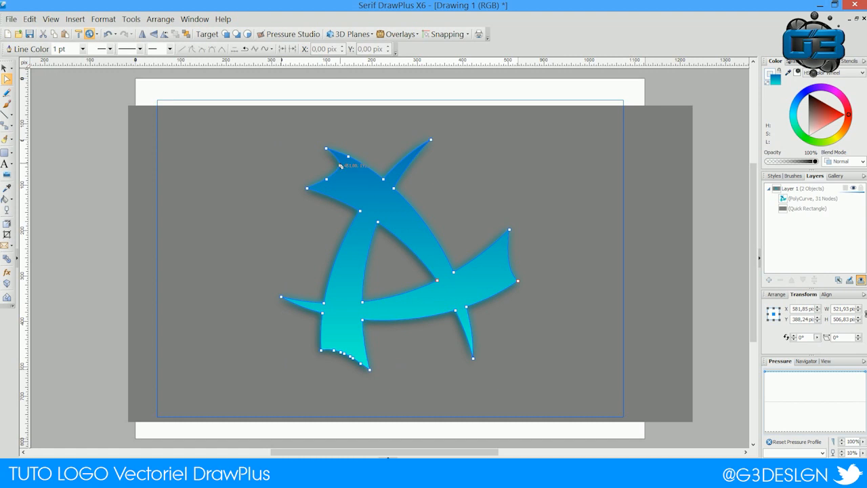
left_click(341, 167)
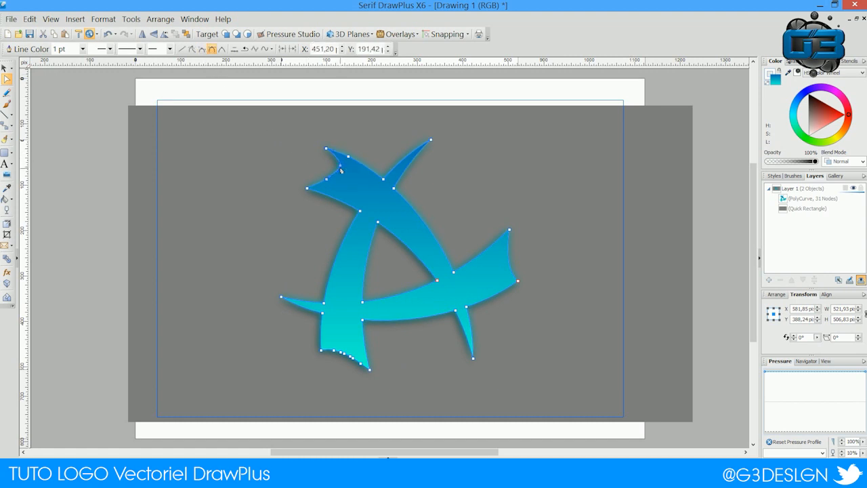
left_click(127, 145)
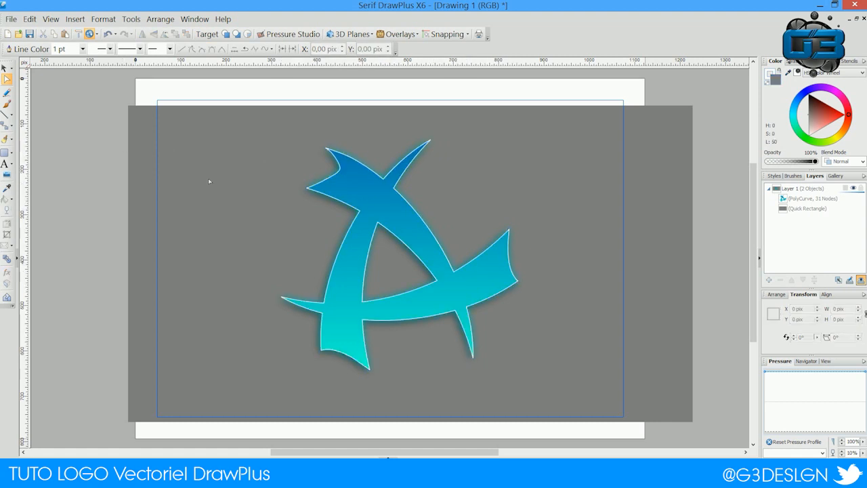
left_click(352, 178)
left_click(328, 181)
left_click_drag(329, 181, 331, 184)
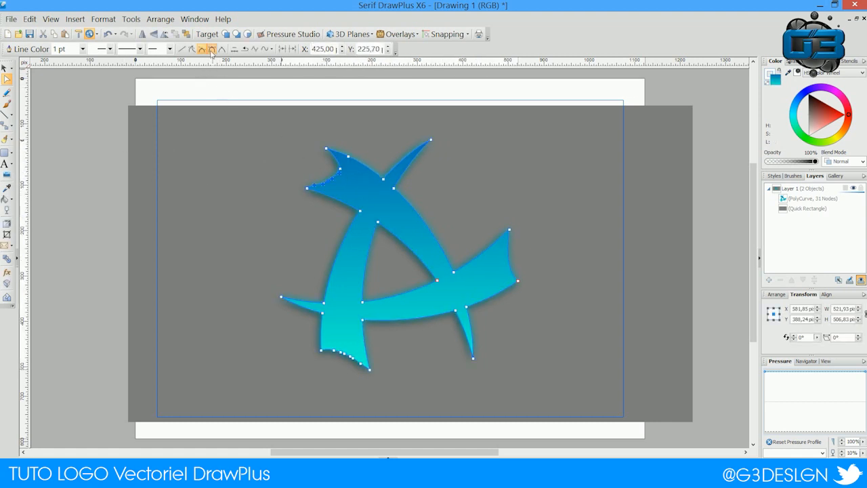
left_click(120, 126)
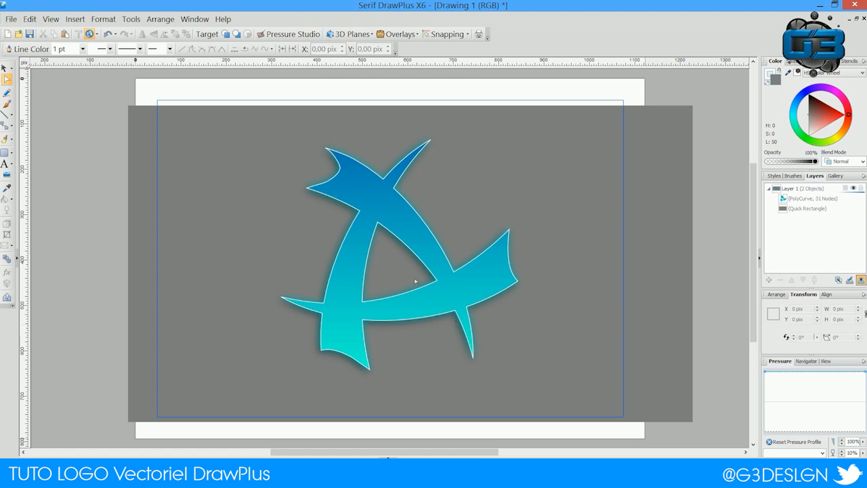
Draw a closed three-node curve inside the emblem's lower blade, about 459 by 160 pix, and bend its edges to follow the blade.
left_click(6, 113)
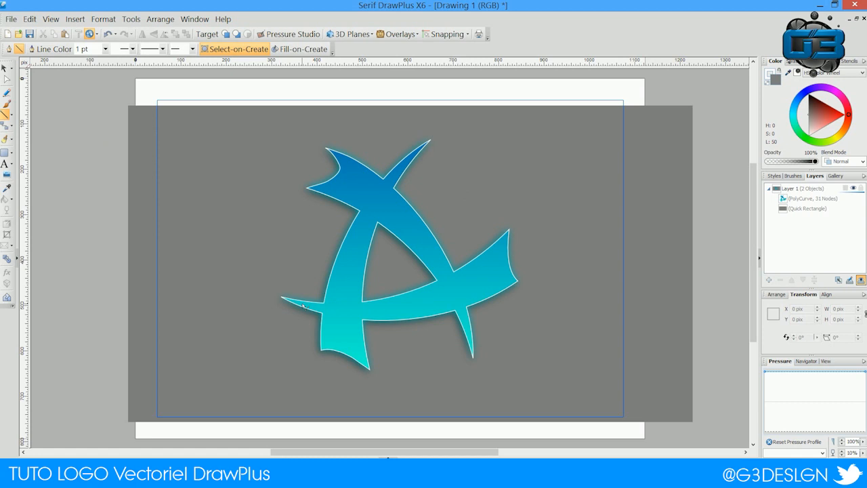
mouse_move(303, 306)
left_mouse_down()
mouse_move(337, 310)
mouse_move(470, 270)
mouse_move(501, 245)
left_mouse_up()
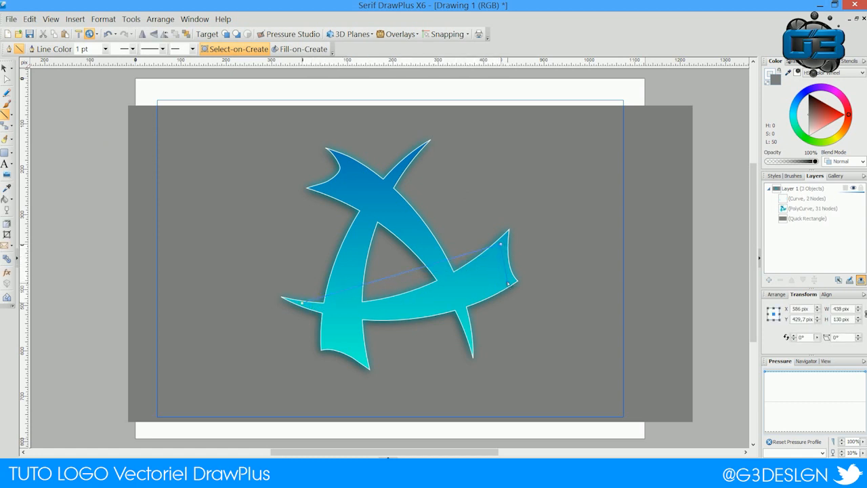
left_click(301, 302)
left_click_drag(407, 292, 410, 316)
left_click_drag(412, 274, 413, 300)
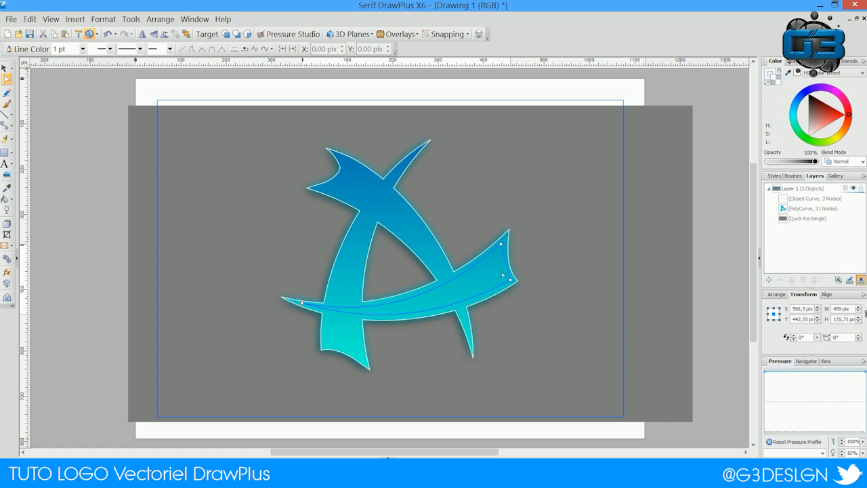
left_click_drag(503, 261, 502, 266)
left_click(501, 246)
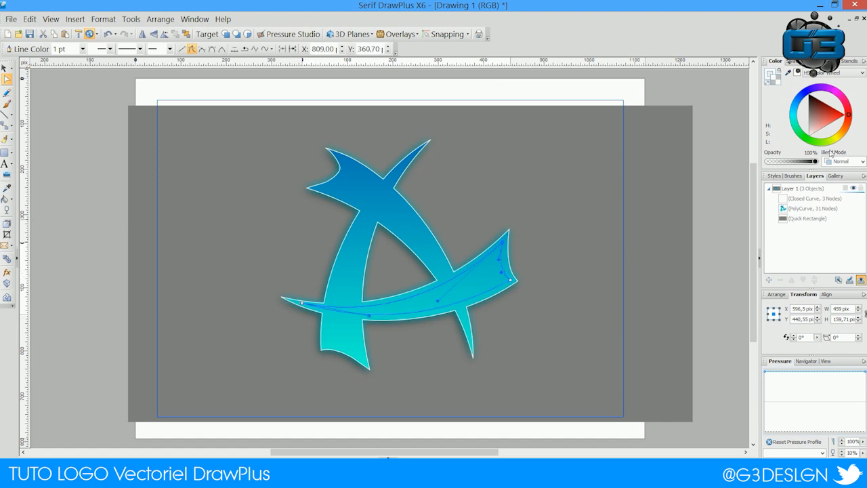
Fill the new inner curve with bright blue (H 198, S 100, L 50) and select it as an object.
left_click(796, 107)
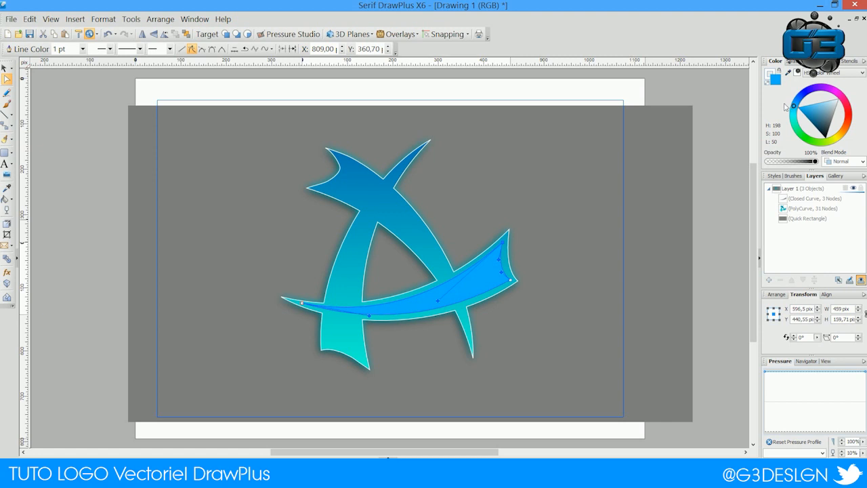
left_click(5, 68)
left_click(63, 118)
left_click(478, 277)
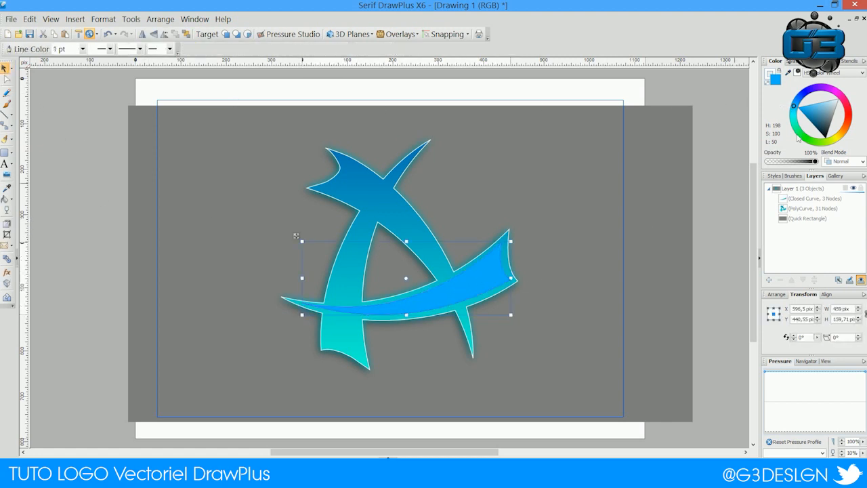
Delete the two empty three-node curves inside the clipped object on Layer 1, keeping only the lower blade's blue inner curve.
left_click(768, 74)
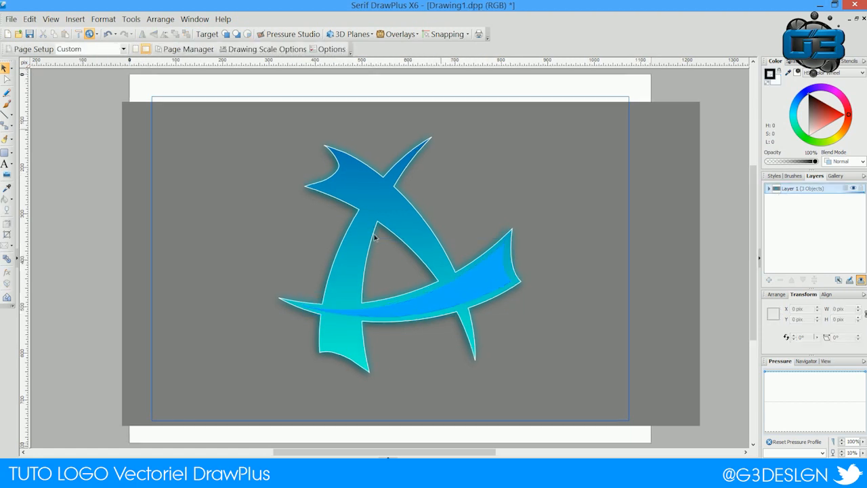
left_click(435, 295)
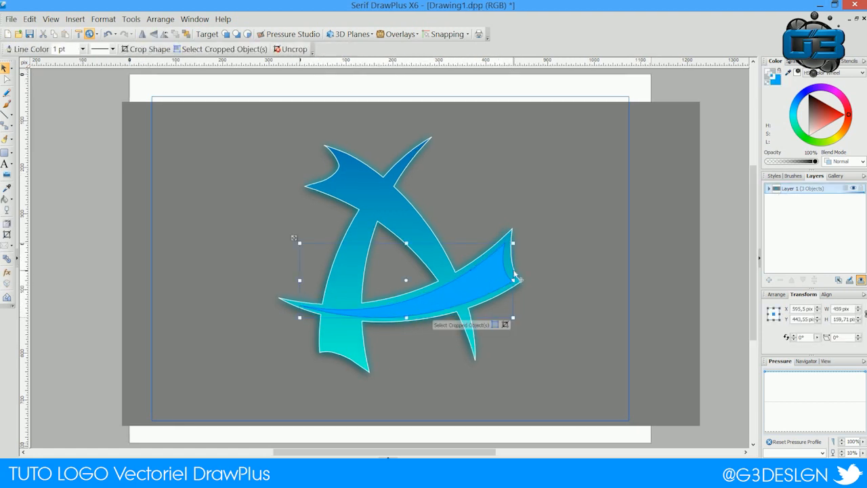
left_click(7, 80)
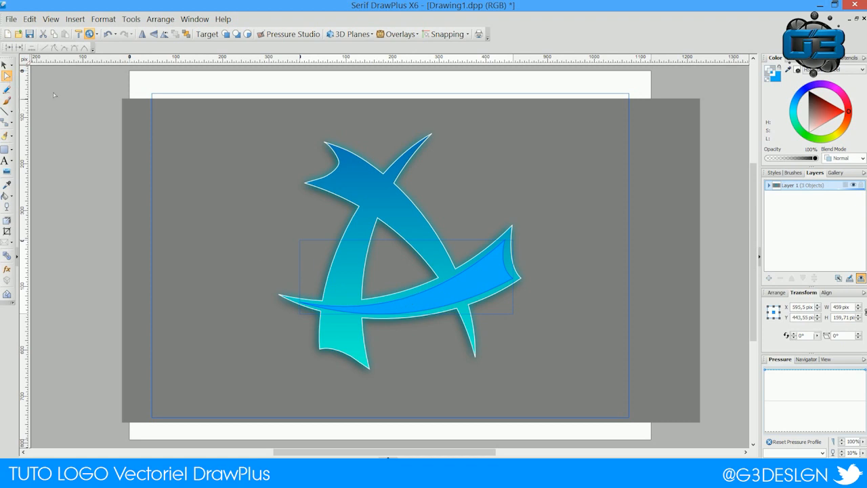
left_click_drag(427, 290, 428, 290)
left_click(769, 185)
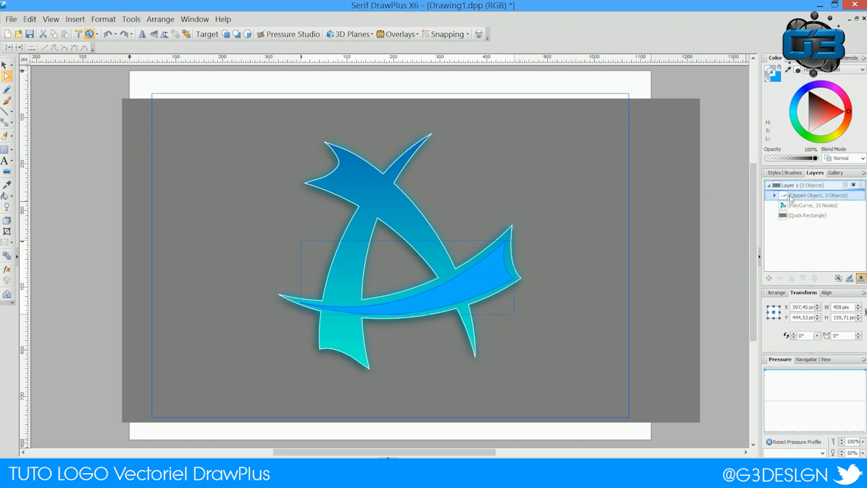
left_click(775, 196)
left_click(801, 215)
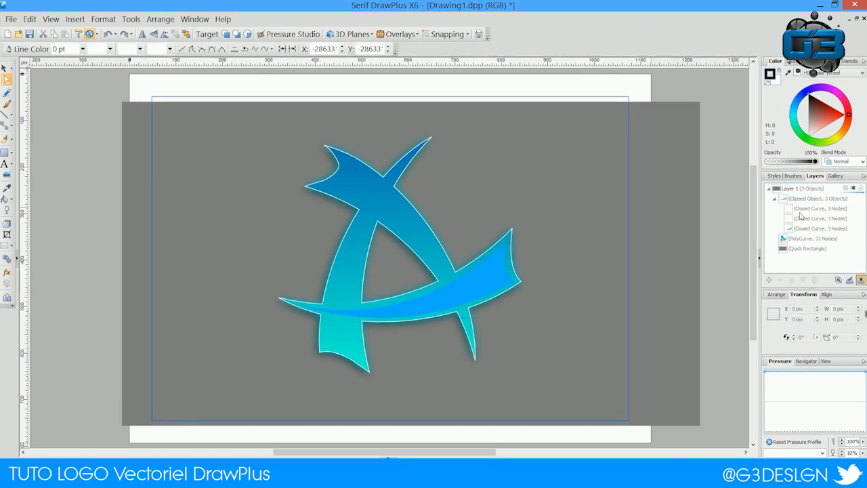
left_click(800, 212)
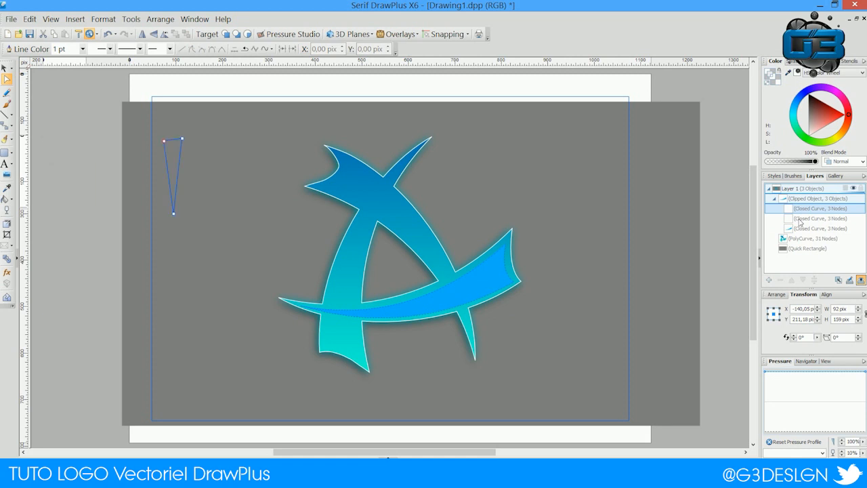
left_click(801, 220)
left_click(796, 210, "shift")
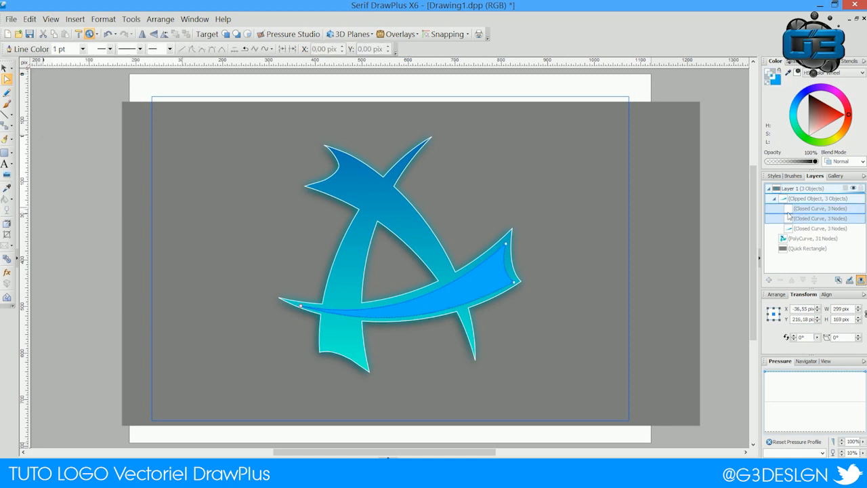
key("Delete")
Refine the lower blade's blue inner curve by adjusting its edge and its narrow tip node.
left_click_drag(428, 295, 428, 291)
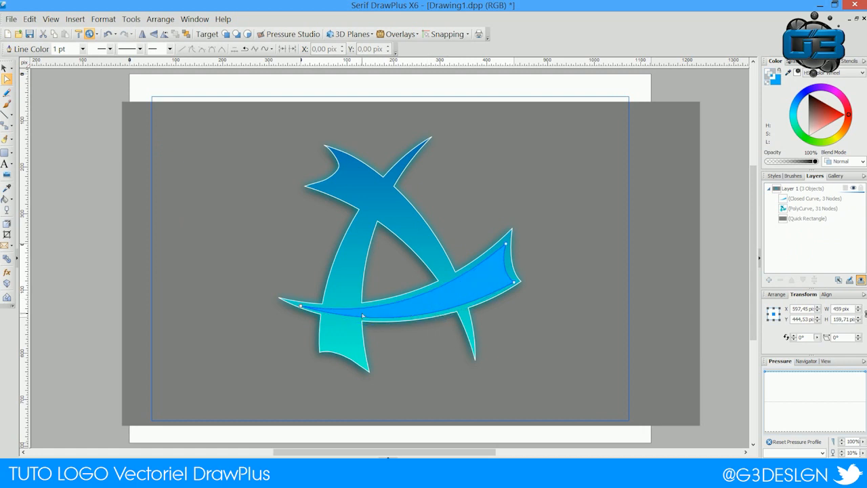
left_click_drag(301, 307, 301, 305)
left_click(554, 243)
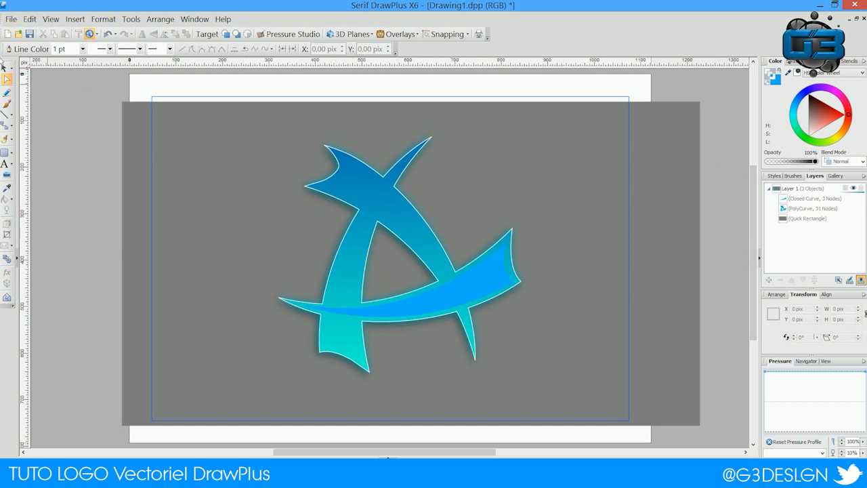
Duplicate the lower blade's blue inner curve, rotate the copy to about 239°, and fit it inside the left blade.
left_click(5, 68)
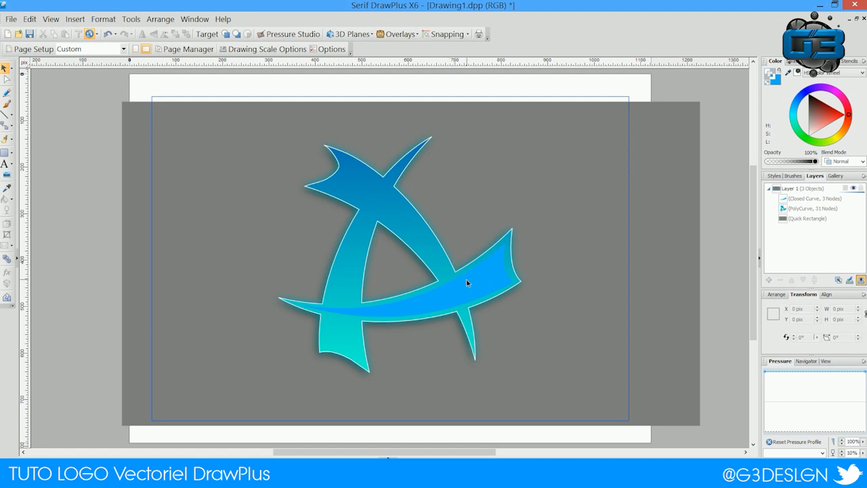
left_click(468, 287)
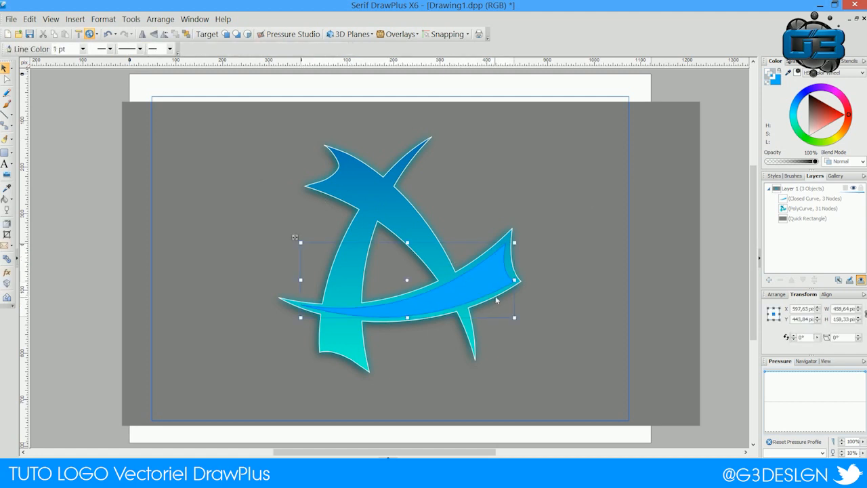
key("ctrl+v")
left_click_drag(517, 236, 347, 340)
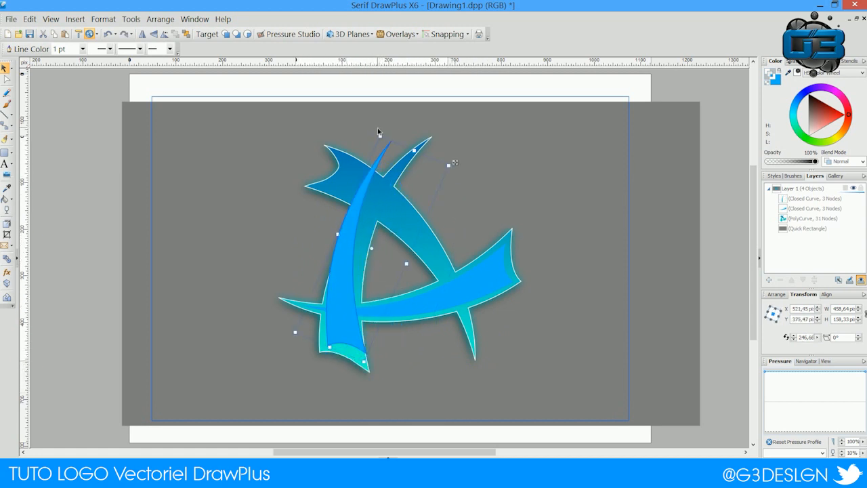
left_click_drag(379, 132, 395, 130)
left_click_drag(377, 190, 378, 202)
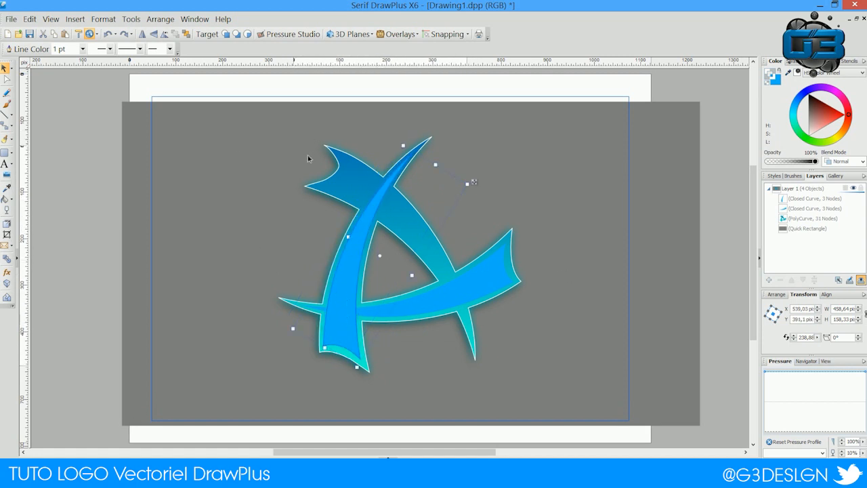
Add another copy of the inner curve, rotate it to about 119°, and fit it inside the emblem's upper blade.
key("ctrl+v")
left_click_drag(401, 142, 488, 319)
left_click_drag(394, 232, 418, 224)
left_click_drag(499, 316, 492, 325)
left_click_drag(442, 267, 437, 272)
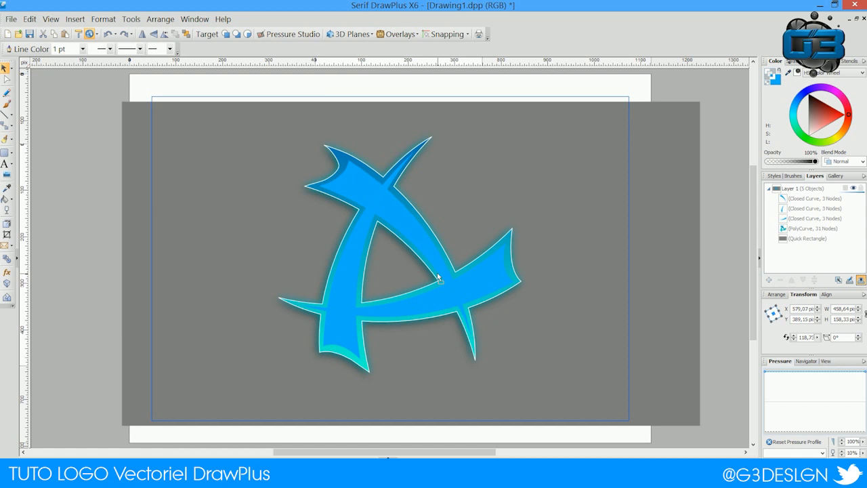
Join the three blue inner curves into one shape with the Add operation.
left_click(494, 279, "shift")
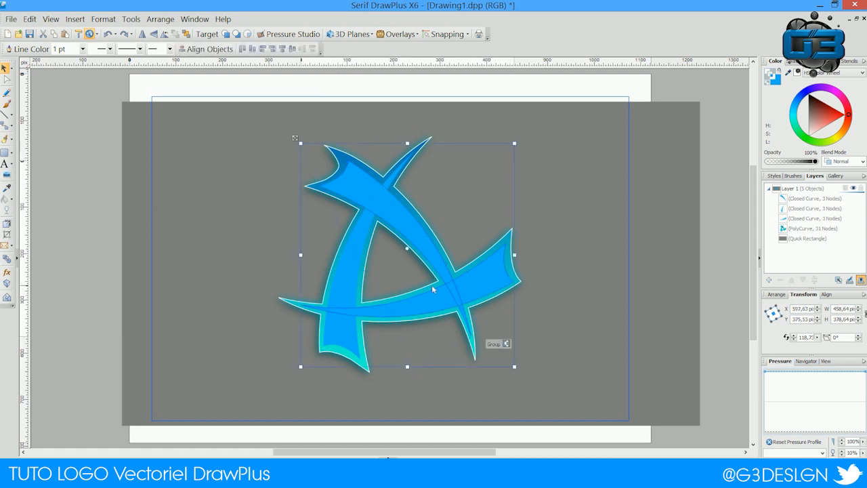
left_click(352, 267, "shift")
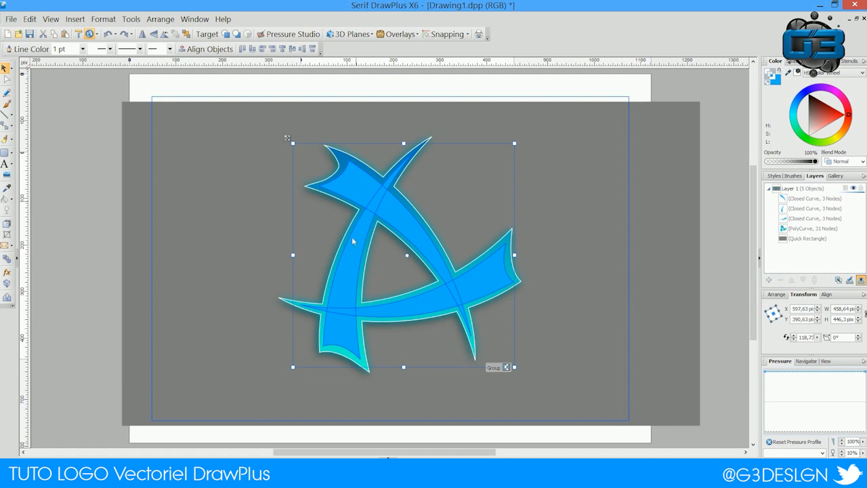
right_click(378, 211)
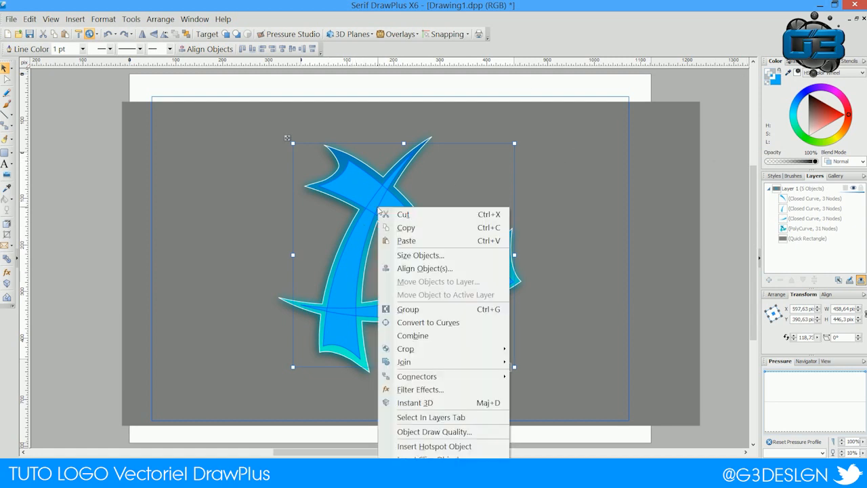
mouse_move(406, 362)
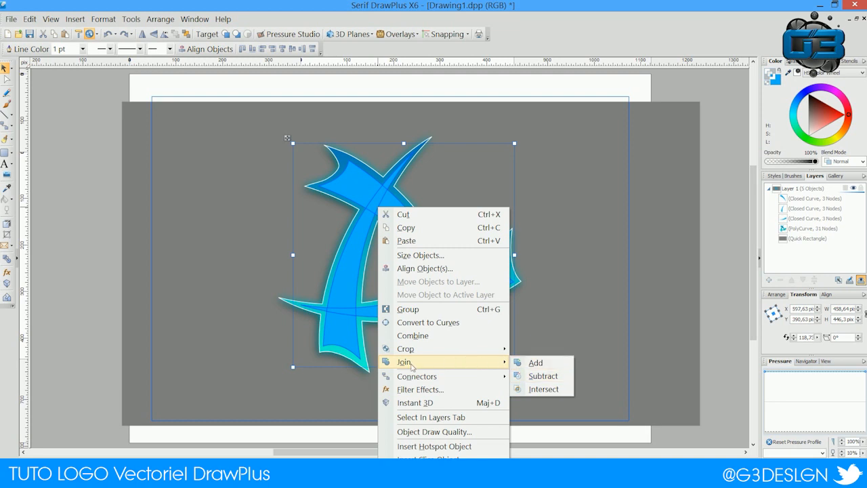
left_click(555, 365)
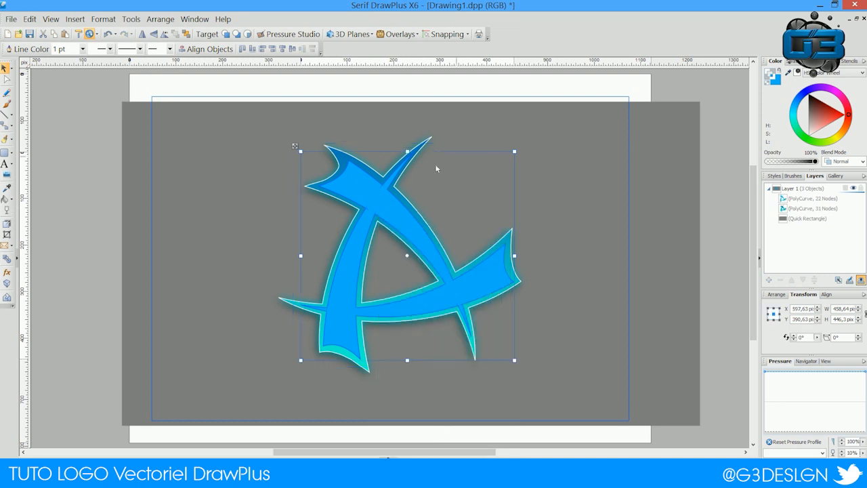
Fill the joined inner shape with an automatic linear gradient running from white at the top to bright blue at the bottom.
left_click(790, 62)
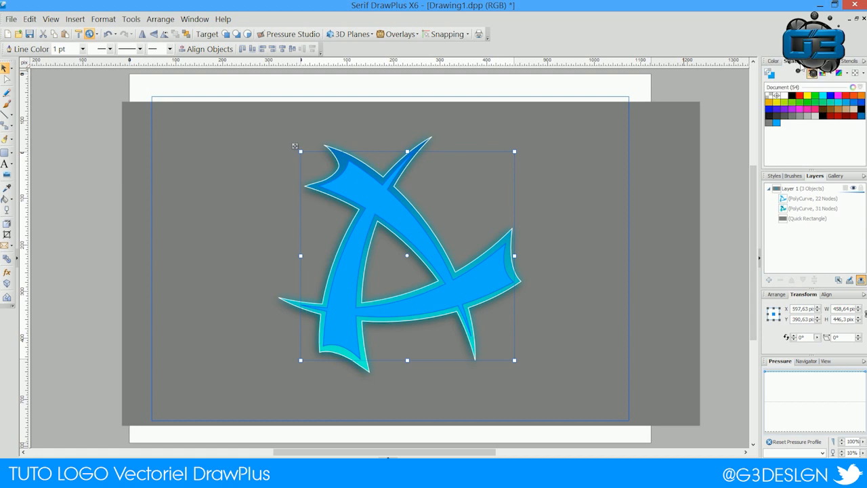
left_click(840, 73)
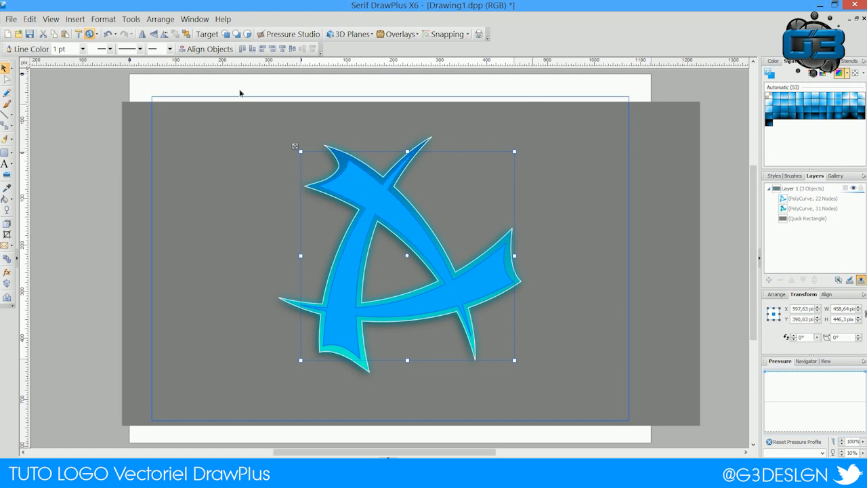
left_click(40, 80)
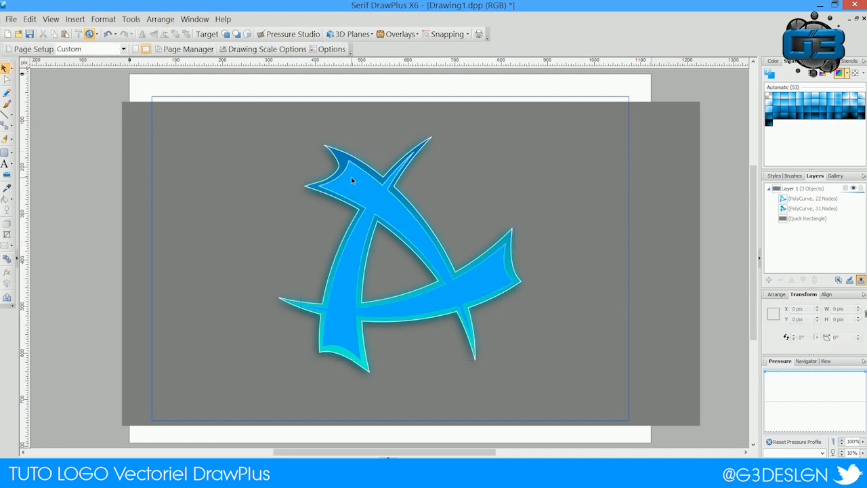
left_click(351, 180)
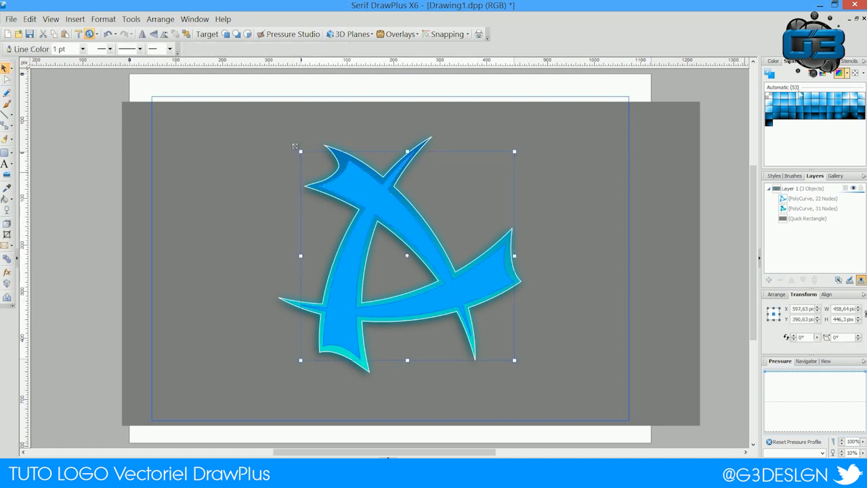
left_click(772, 76)
left_click(816, 99)
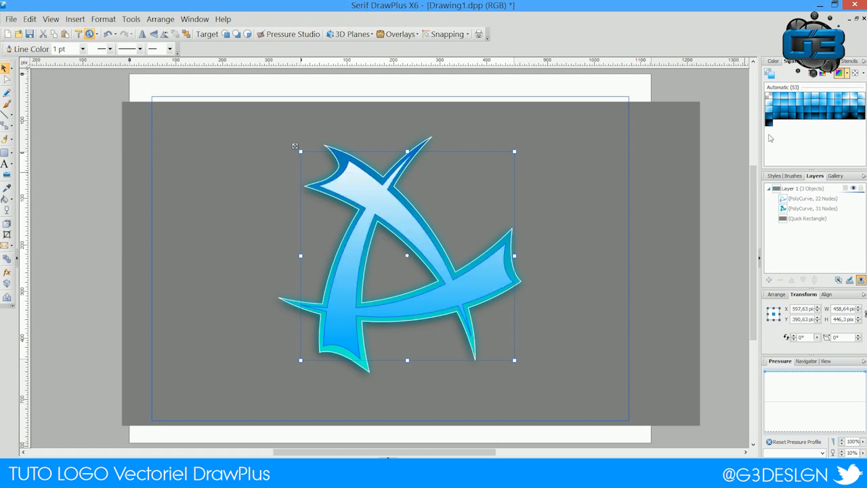
left_click(731, 155)
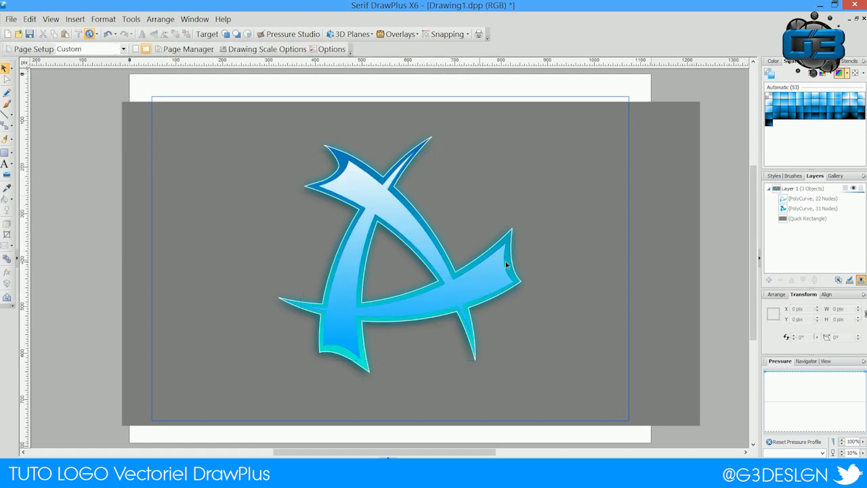
scroll(397, 271, "down", 2)
scroll(366, 253, "up", 2)
Apply a linear gradient transparency to the joined inner shape, fading it towards the right blade.
left_click(368, 185)
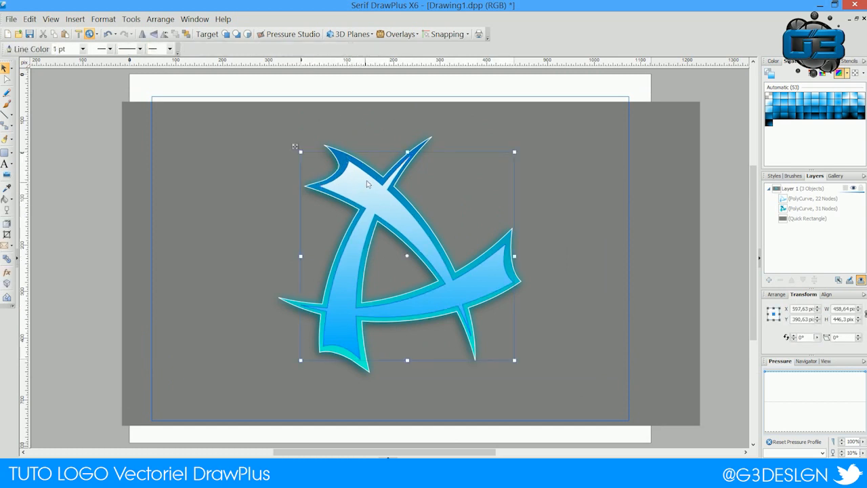
left_click(815, 62)
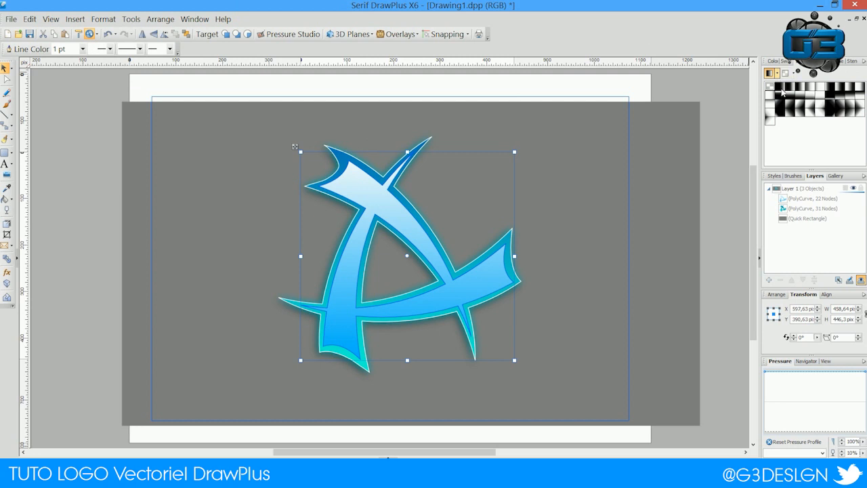
left_click(791, 75)
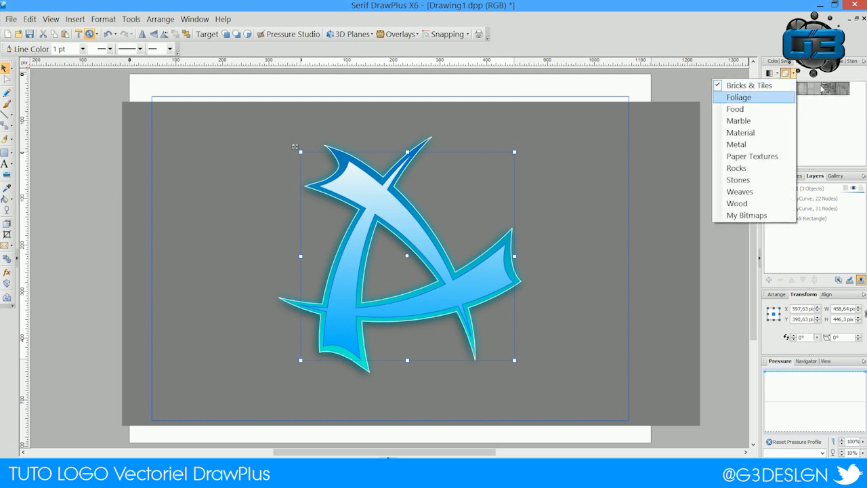
left_click(771, 75)
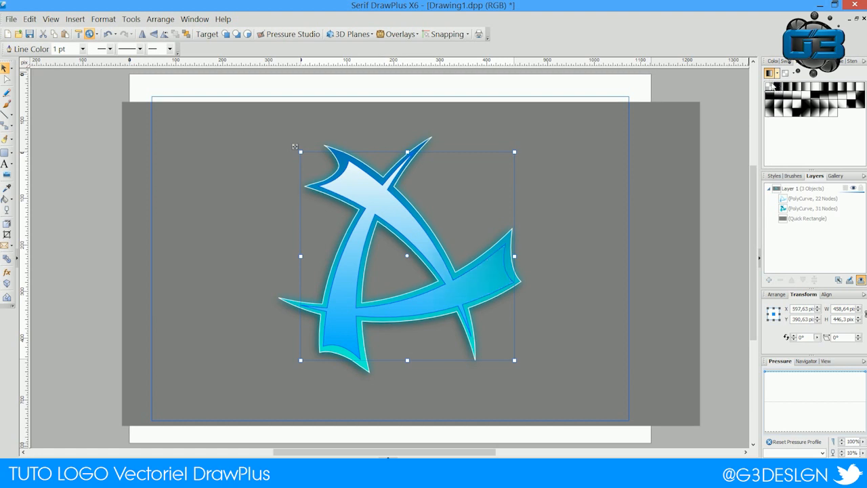
Angle the inner shape's transparency path diagonally from beyond the emblem's lower left to beyond its upper right.
left_click(6, 211)
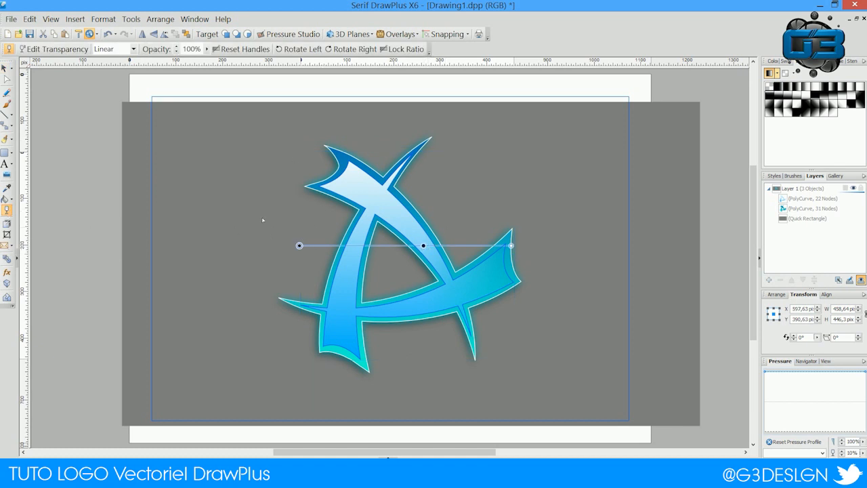
mouse_move(251, 323)
left_mouse_down()
mouse_move(508, 205)
mouse_move(487, 206)
mouse_move(229, 339)
mouse_move(386, 237)
mouse_move(377, 342)
mouse_move(495, 302)
mouse_move(420, 298)
mouse_move(463, 172)
mouse_move(426, 348)
mouse_move(330, 131)
mouse_move(506, 214)
mouse_move(592, 140)
mouse_move(316, 265)
mouse_move(341, 300)
mouse_move(588, 159)
mouse_move(310, 253)
mouse_move(538, 183)
left_mouse_up()
mouse_move(251, 323)
left_mouse_down()
mouse_move(65, 354)
mouse_move(230, 285)
mouse_move(285, 350)
mouse_move(231, 353)
left_mouse_up()
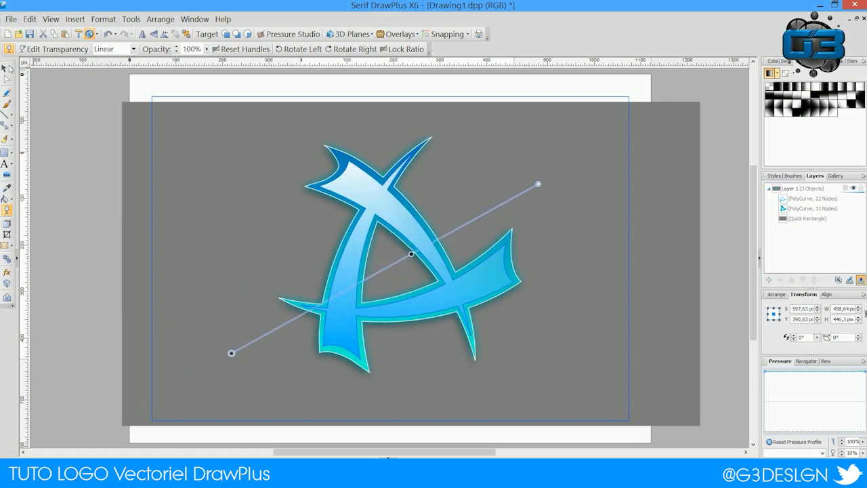
left_click(4, 68)
left_click(644, 203)
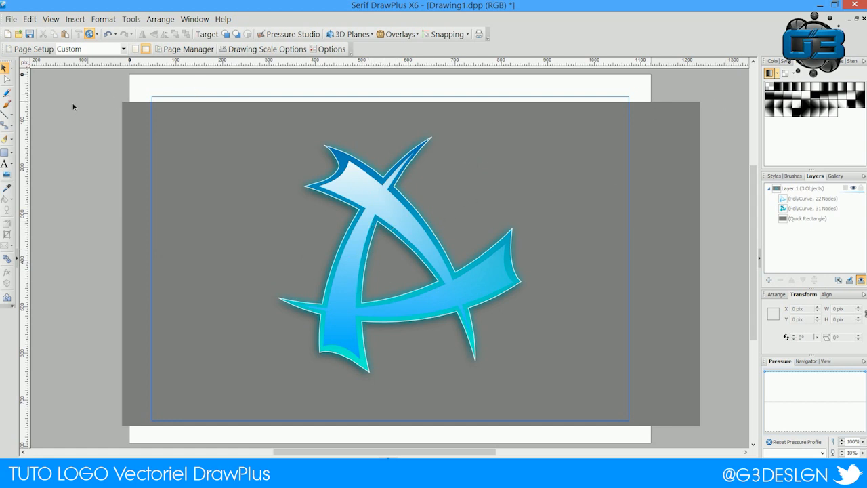
Draw a closed three-node straight-line triangle about 649 by 480 pix over the emblem's upper-left half.
left_click(5, 115)
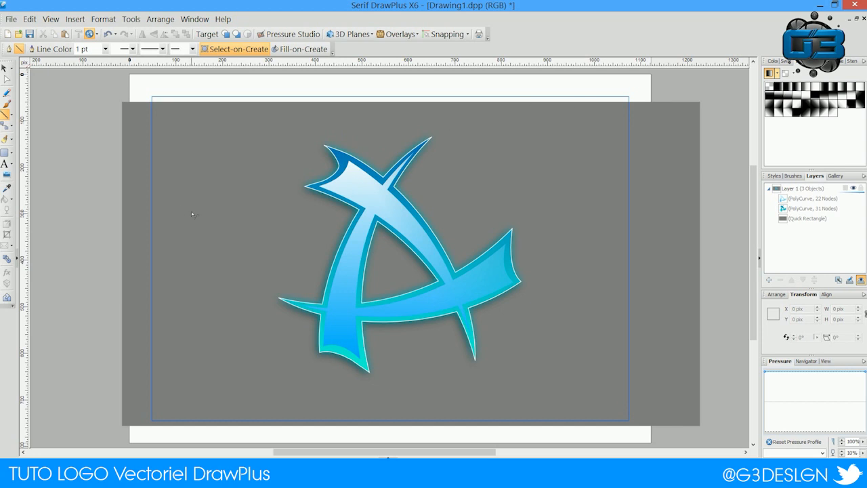
left_click_drag(507, 145, 269, 331)
left_click_drag(269, 332, 224, 156)
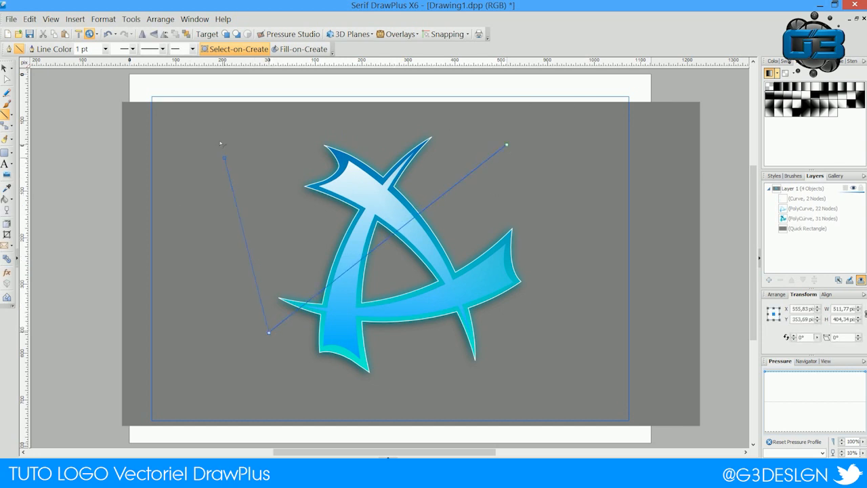
left_click_drag(218, 111, 217, 109)
left_click_drag(218, 109, 506, 145)
left_click_drag(507, 145, 520, 126)
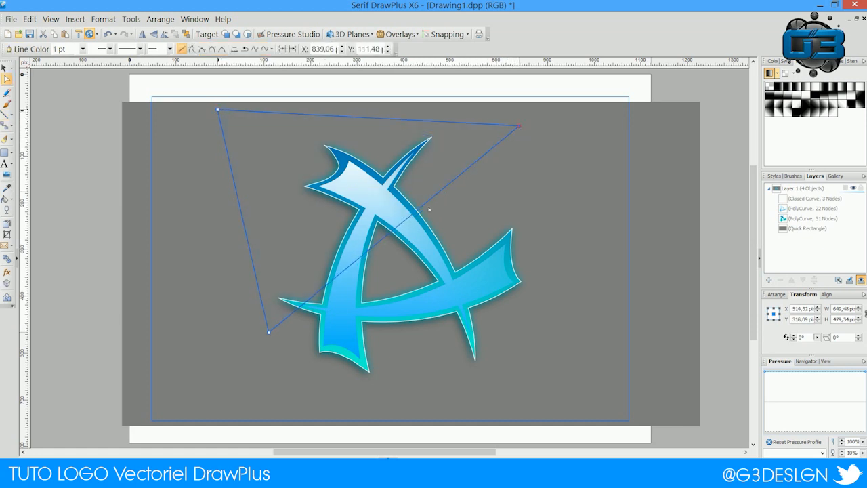
Bow the triangle's diagonal edge outward towards the lower right and fill the shape with opaque white, without transparency.
left_click_drag(386, 234, 400, 257)
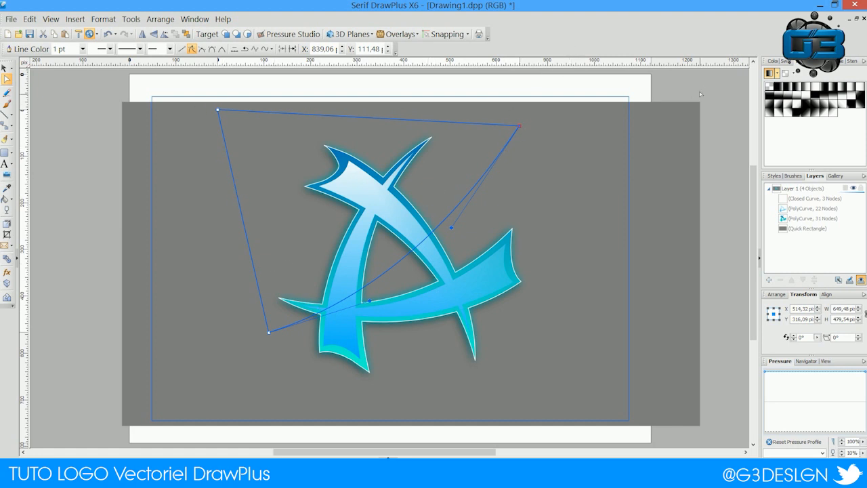
left_click(772, 61)
left_click(797, 74)
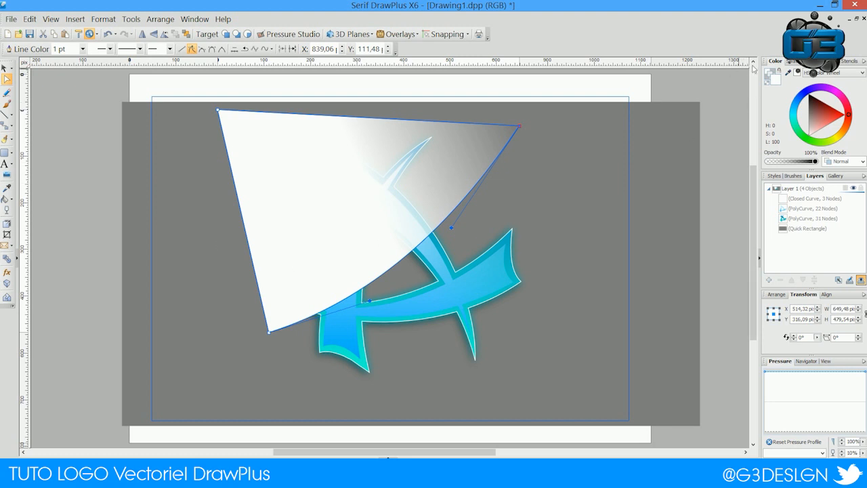
left_click(788, 61)
left_click(771, 86)
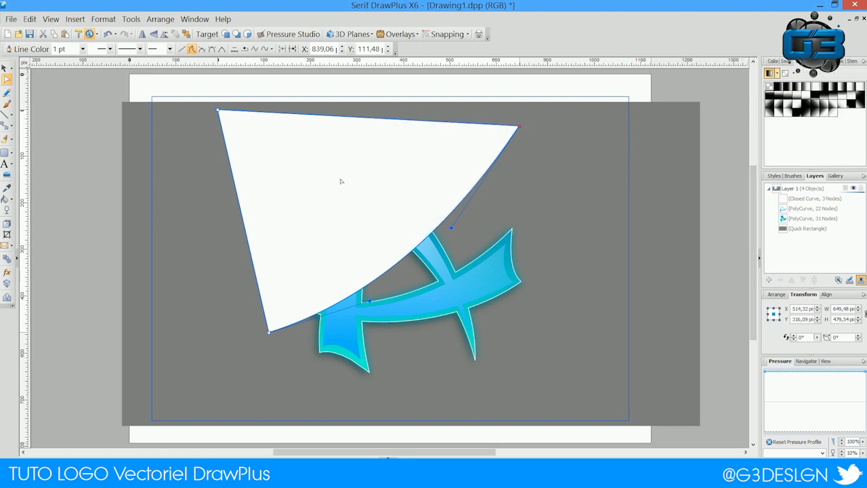
Copy the outer 31-node emblem shape and paste the duplicate over the white shape.
left_click(4, 67)
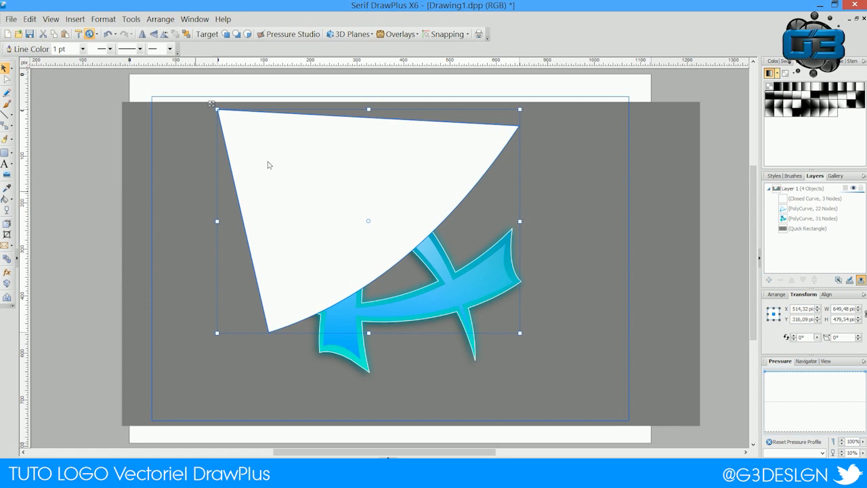
left_click(68, 147)
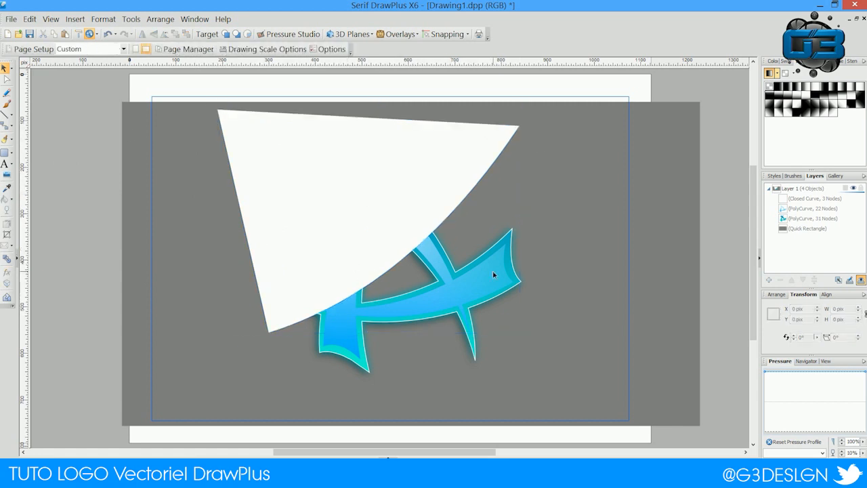
left_click(369, 370)
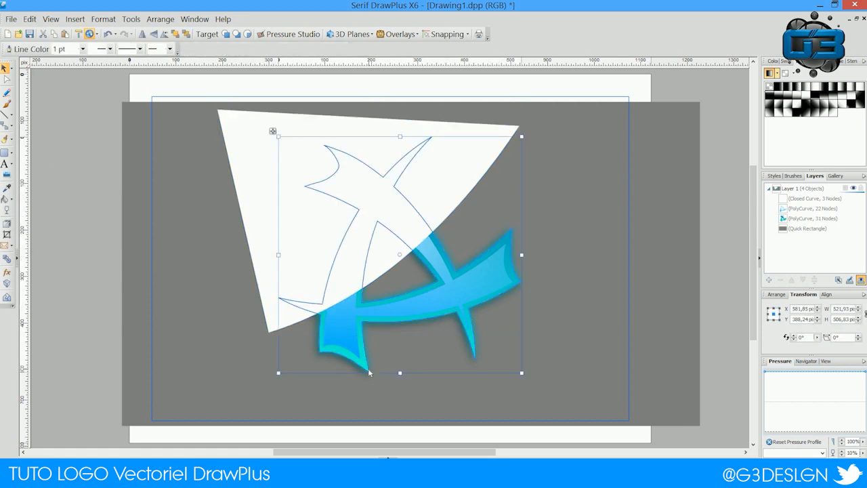
left_click(795, 219)
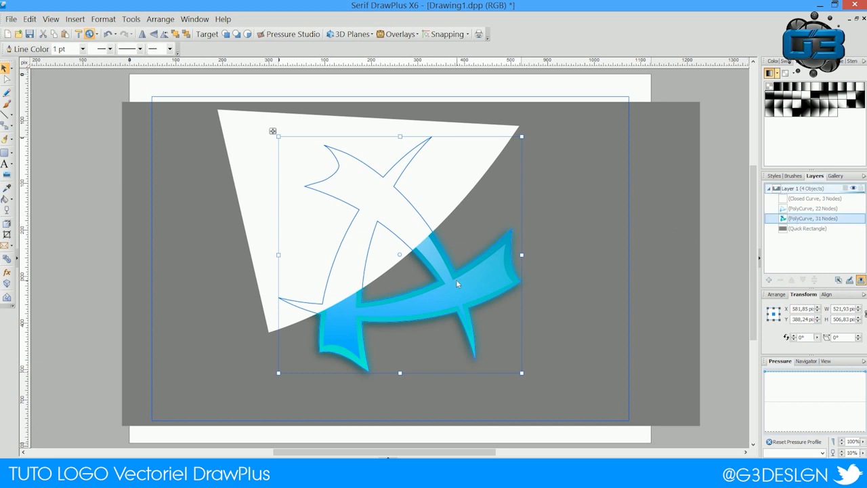
key("ctrl+v")
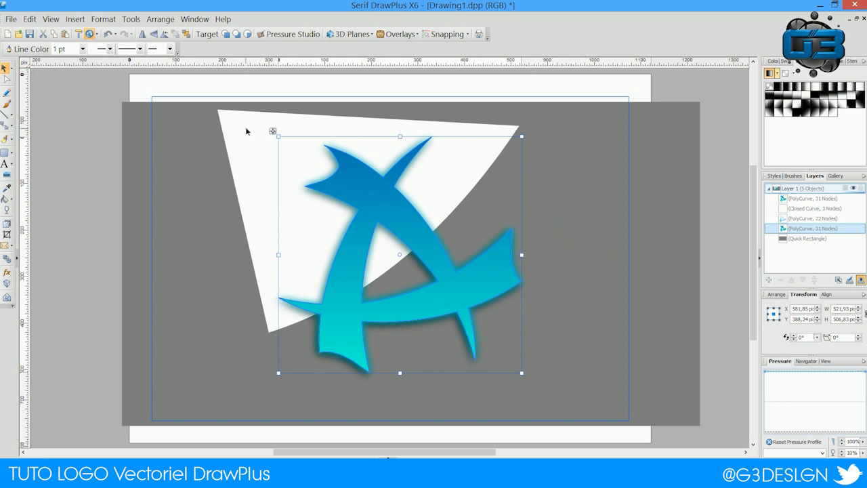
Crop the curved white shape to the outline of the pasted emblem copy.
left_click(246, 132, "shift")
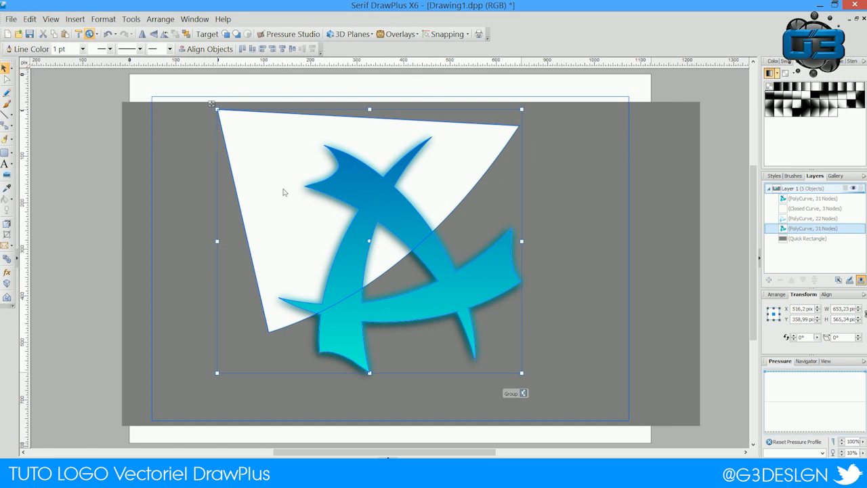
right_click(294, 149)
mouse_move(342, 293)
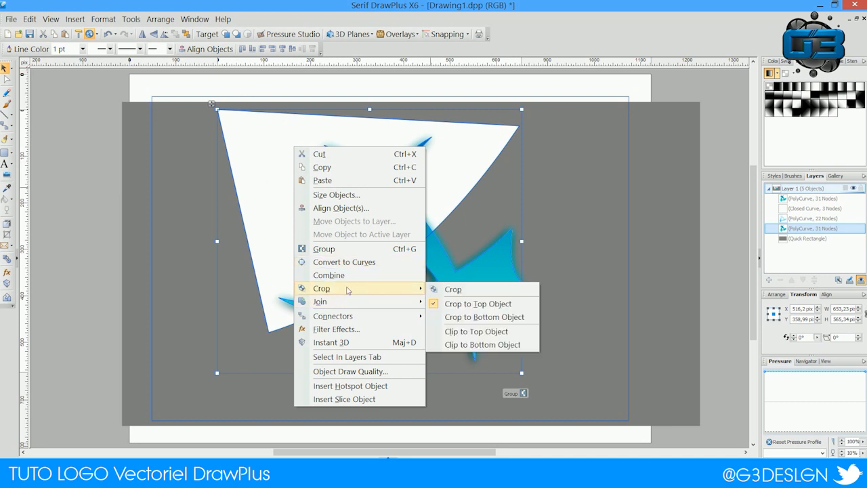
left_click(453, 290)
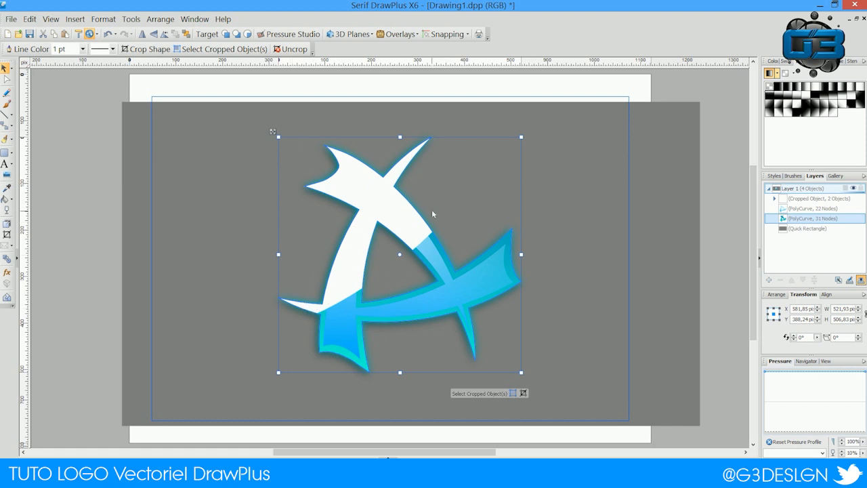
Apply a linear transparency from 100% to 0% opacity to the cropped white overlay, running from below the emblem's lower right to its upper blade.
left_click(7, 210)
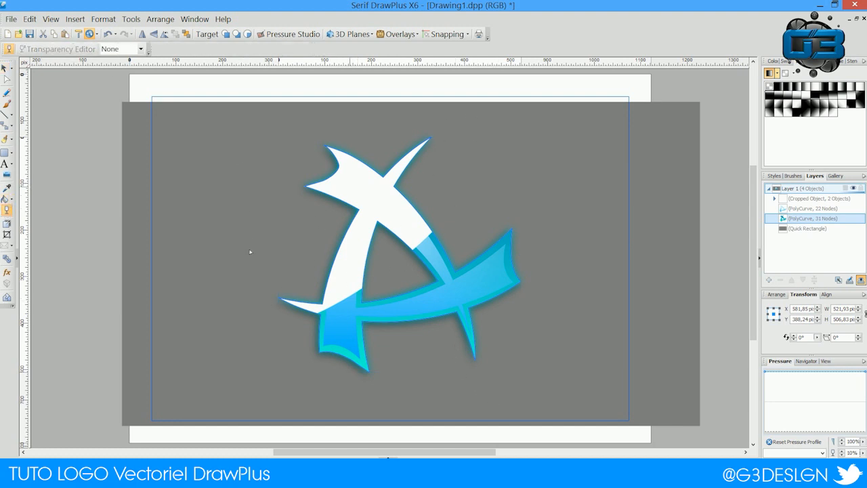
left_click_drag(494, 417, 371, 190)
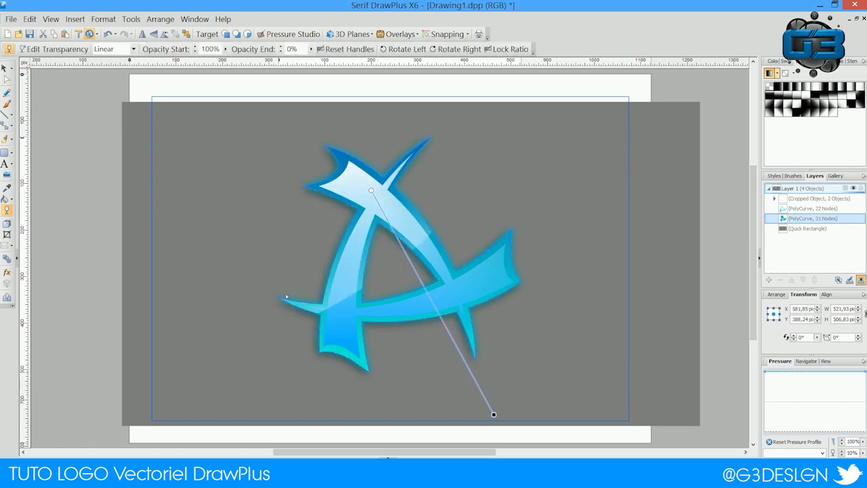
left_click(5, 69)
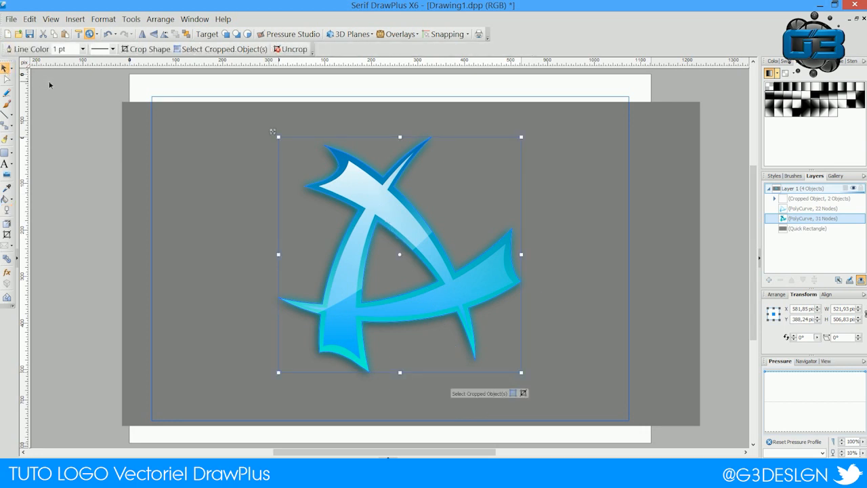
left_click(49, 85)
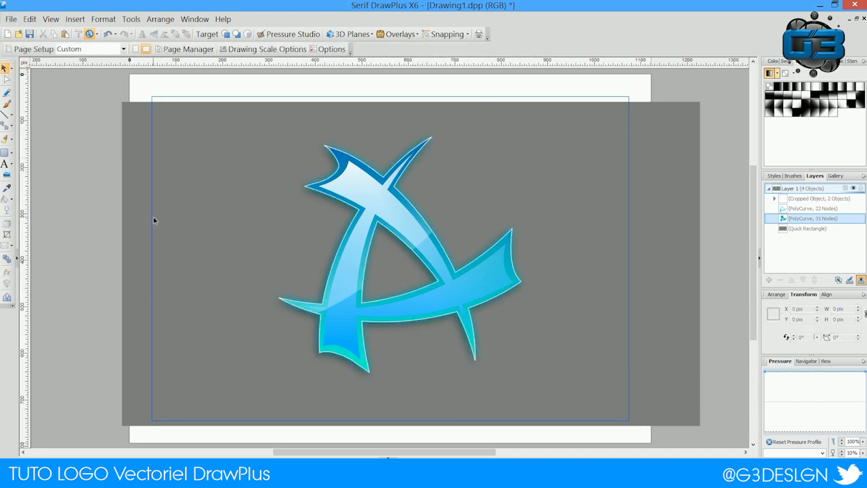
Draw a closed four-node straight-line shape about 750 by 552 pix over the emblem's upper-right half.
left_click(6, 115)
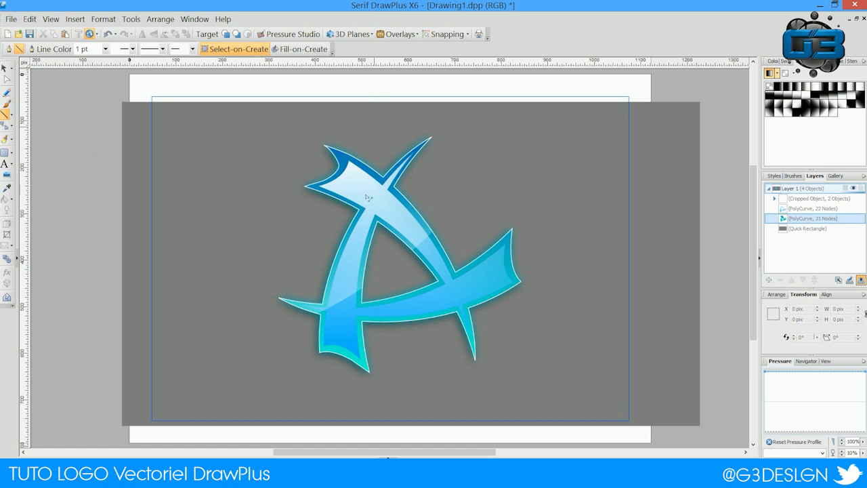
left_click(247, 204)
left_click(536, 334)
left_click(595, 77)
left_click(289, 105)
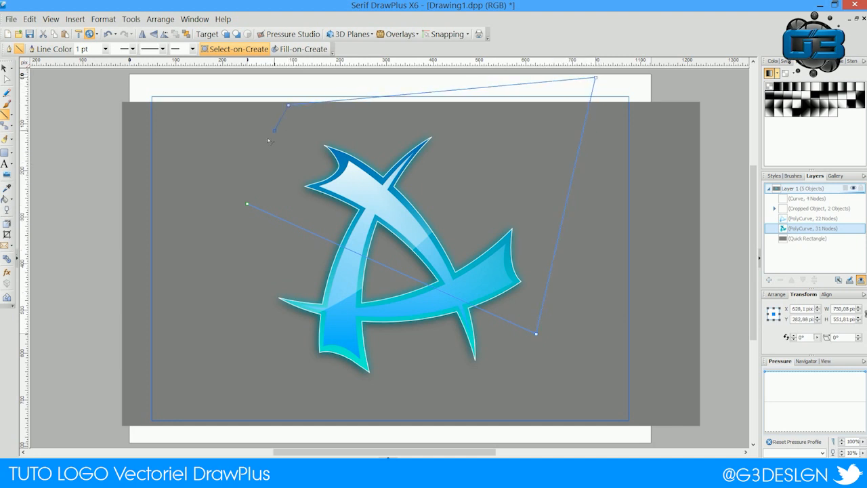
left_click(248, 203)
Fill the new four-sided shape with white and deselect it.
left_click(771, 61)
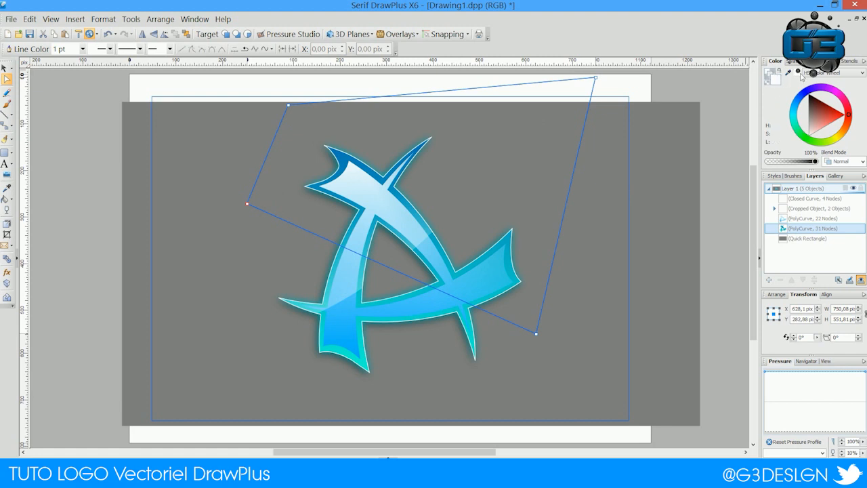
left_click_drag(771, 76, 498, 113)
left_click(5, 68)
left_click(337, 308)
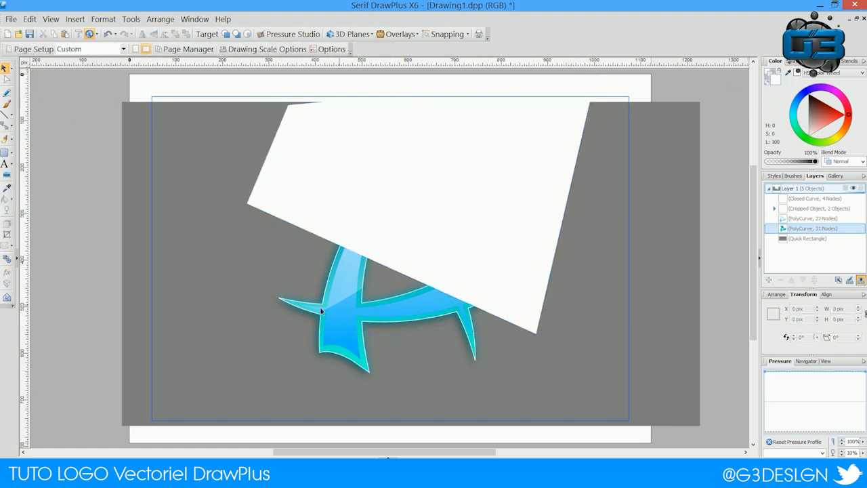
Duplicate the outer 31-node emblem shape in place on top of the white four-sided shape.
left_click(359, 365)
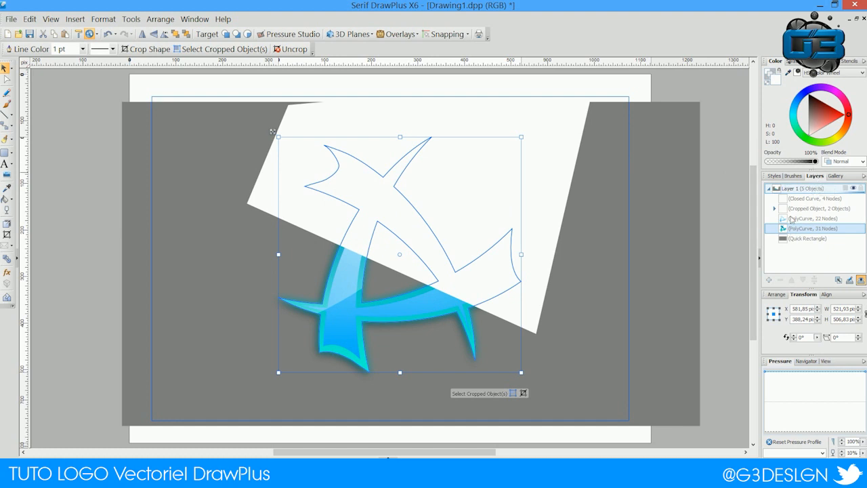
left_click(791, 230)
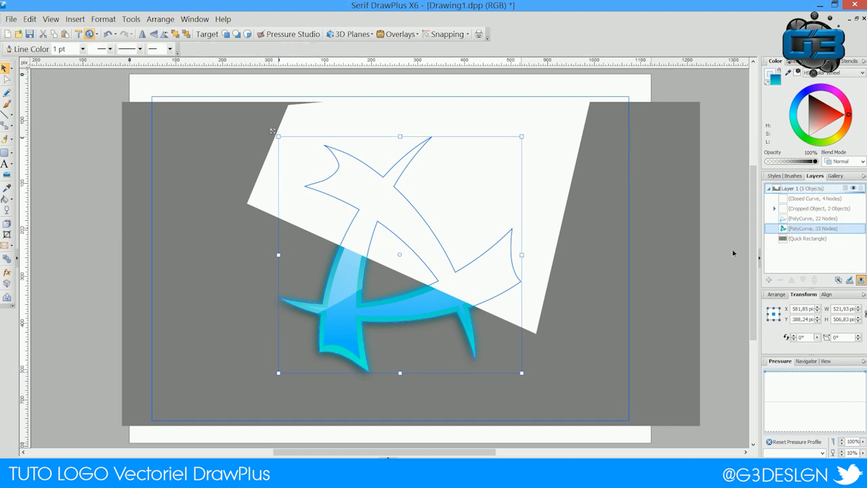
key("ctrl+c")
key("ctrl+v")
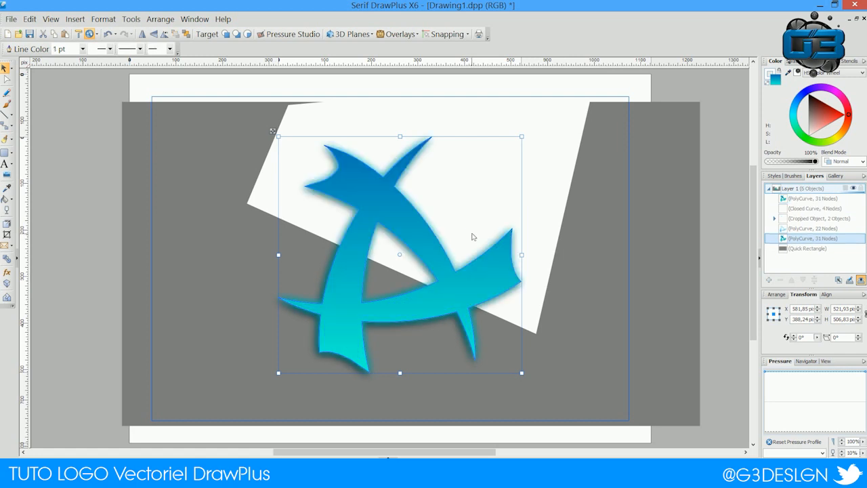
Try cropping the straight-edged white shape to the emblem copy, and undo the crop.
left_click(561, 140, "shift")
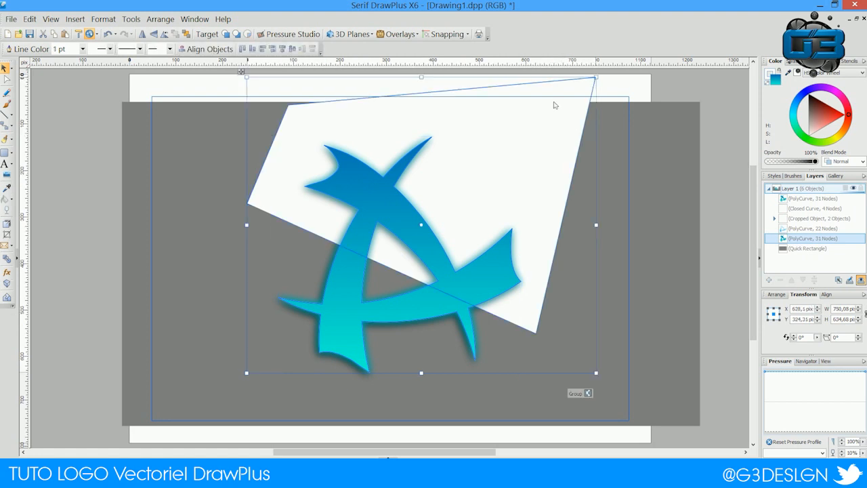
right_click(513, 174)
mouse_move(573, 314)
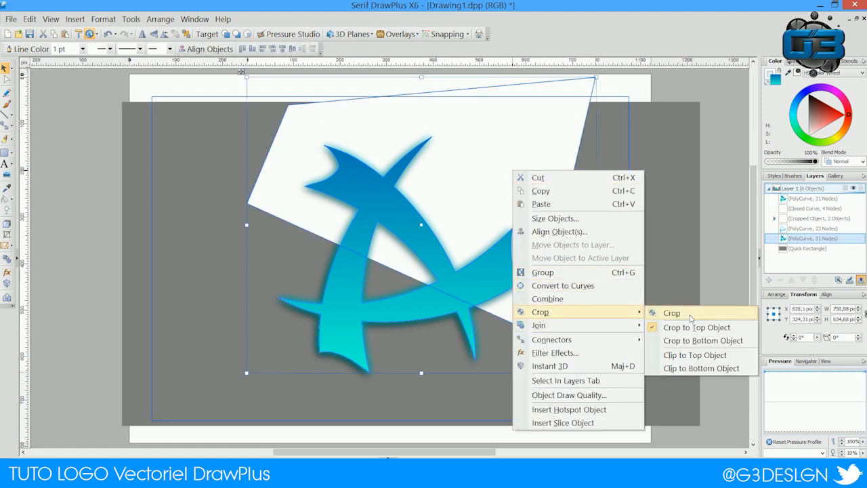
left_click(691, 316)
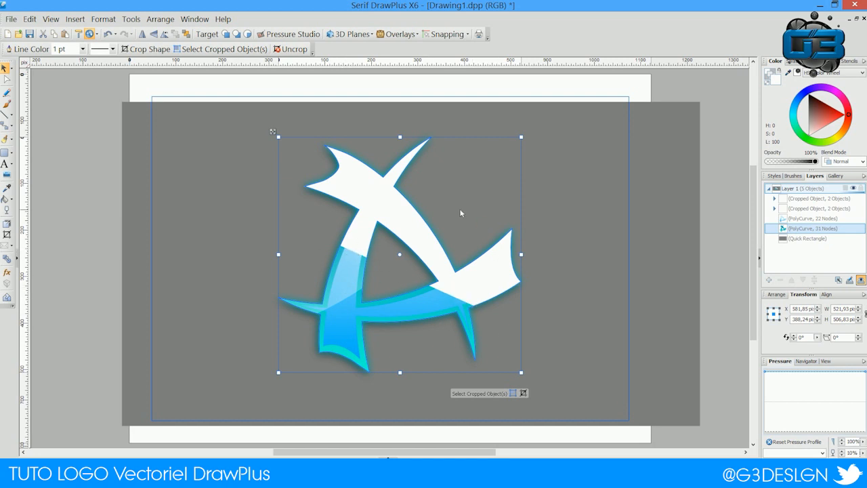
key("ctrl+z")
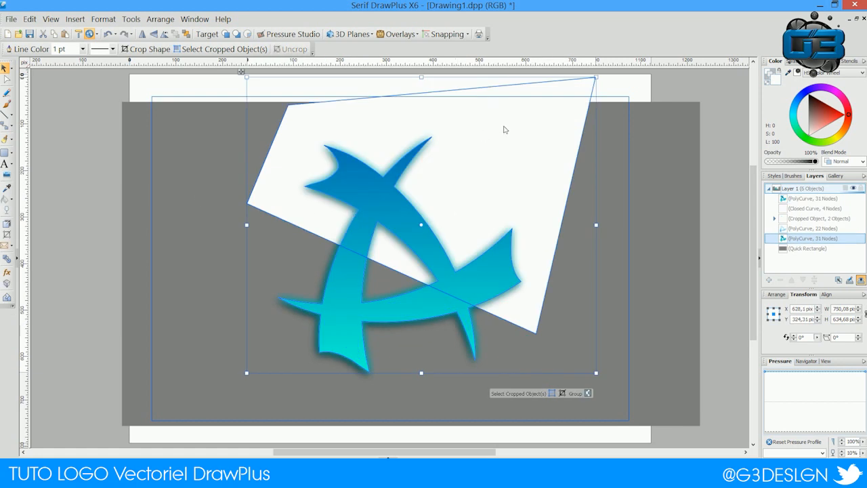
Bow the four-sided shape's lower edge downward and crop the shape to the emblem copy.
left_click(7, 79)
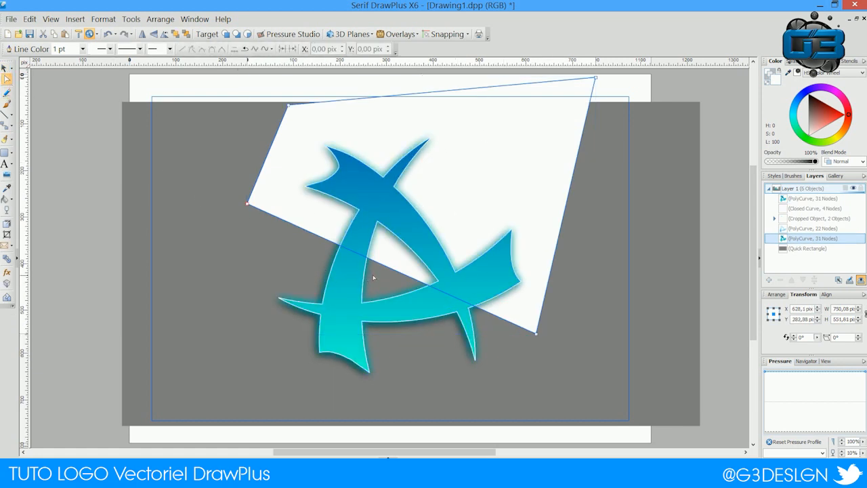
left_click_drag(383, 270, 371, 286)
left_click(5, 69)
left_click(333, 298, "shift")
right_click(451, 173)
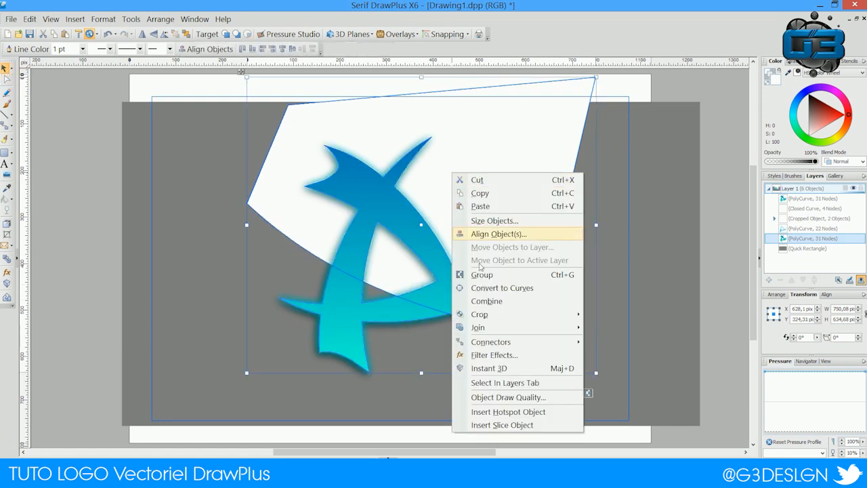
mouse_move(576, 313)
left_click(628, 317)
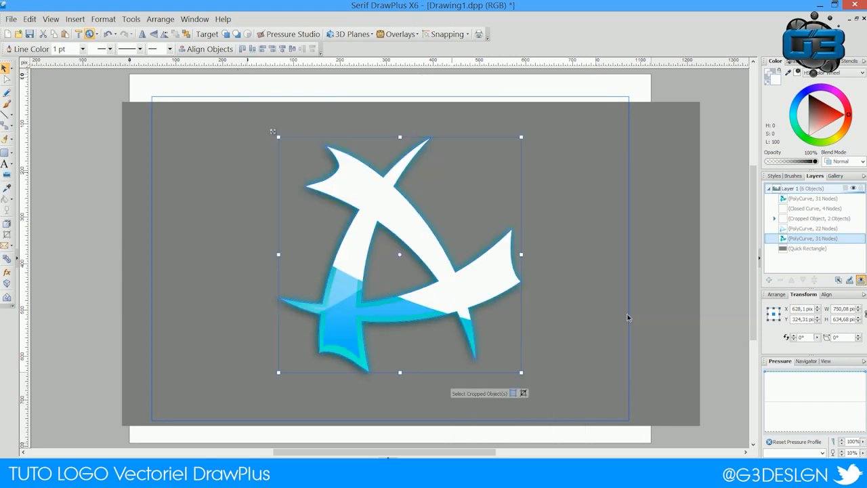
Apply a linear transparency from 100% to 0% opacity to the second overlay, running from below the emblem's lower left to its central opening.
left_click(6, 210)
left_click_drag(302, 408, 398, 245)
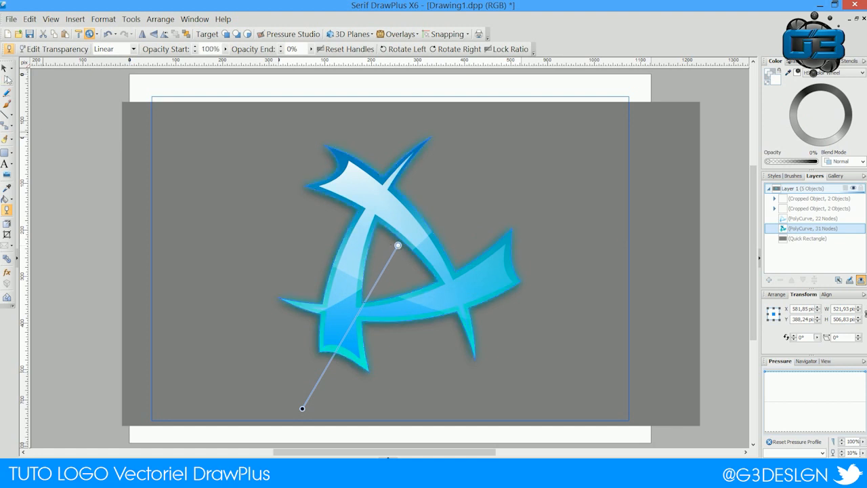
left_click(12, 69)
left_click(12, 69)
left_click(55, 87)
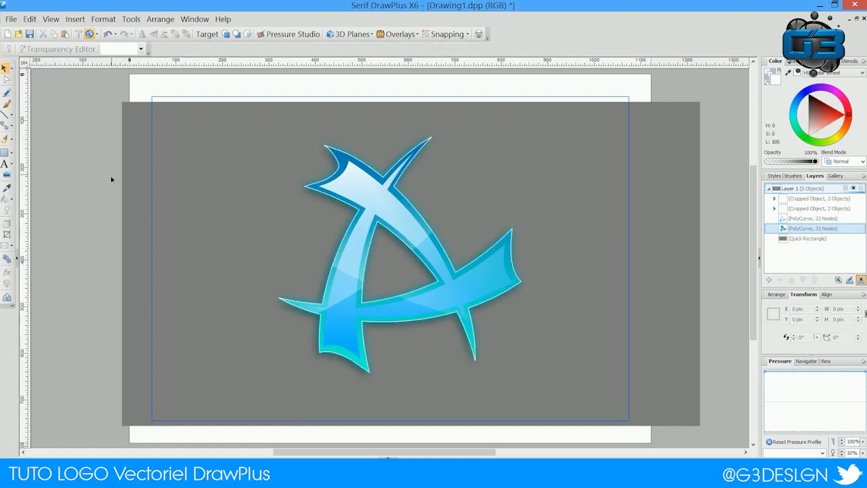
scroll(111, 180, "down", 1)
scroll(109, 179, "up", 1)
scroll(194, 219, "down", 1)
scroll(47, 210, "up", 1)
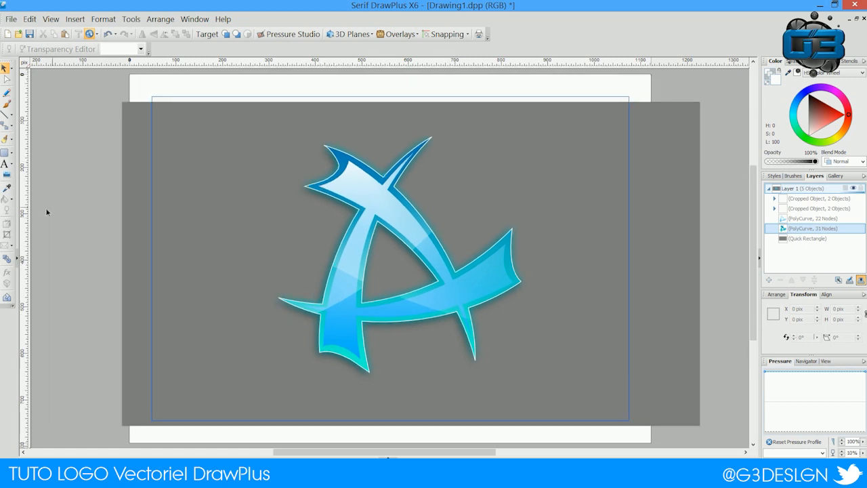
Add the artistic text "PSEUDO" in Times New Roman at about 63.5 pt below the emblem.
left_click(5, 163)
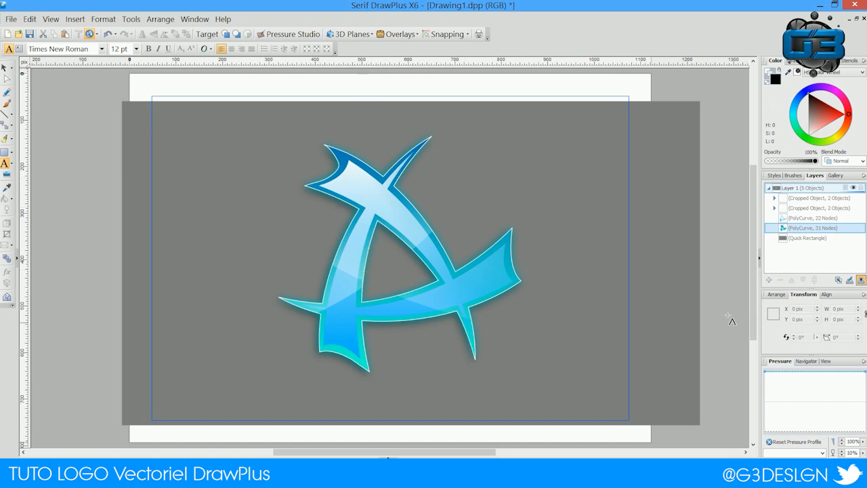
left_click_drag(294, 371, 319, 411)
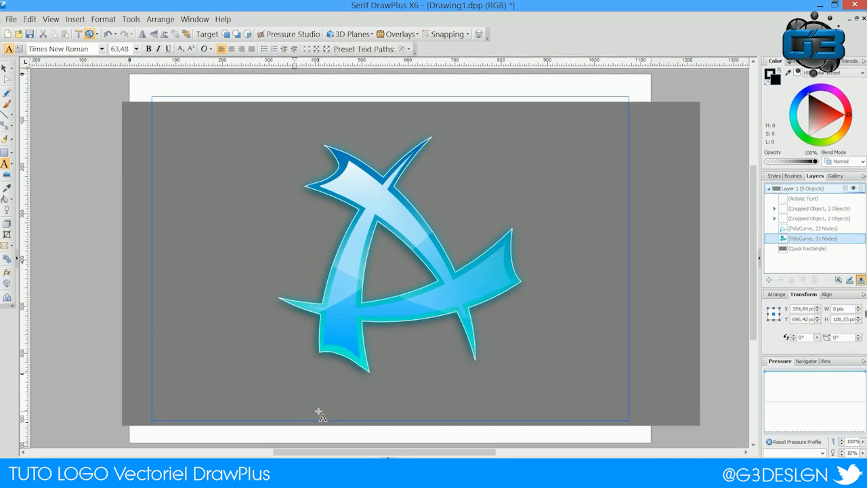
type("PSEUDO")
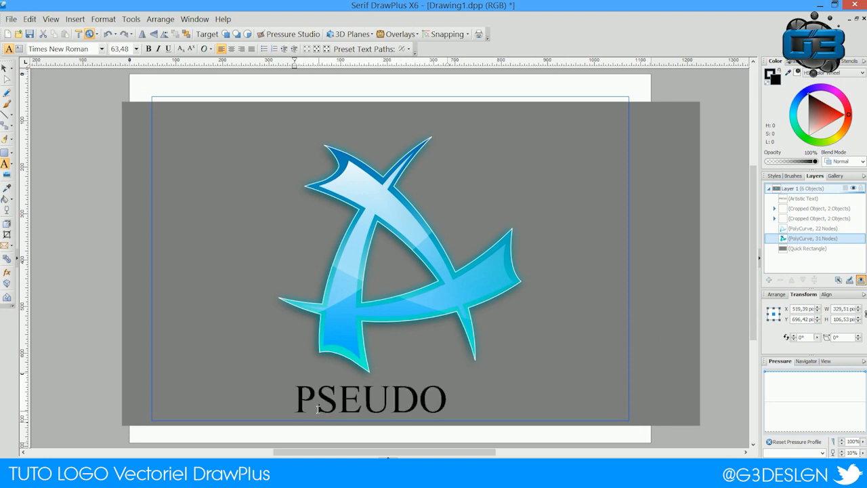
Centre the "PSEUDO" text beneath the emblem and fill it with cyan at H 188, S 100, L 50.
key("ctrl+a")
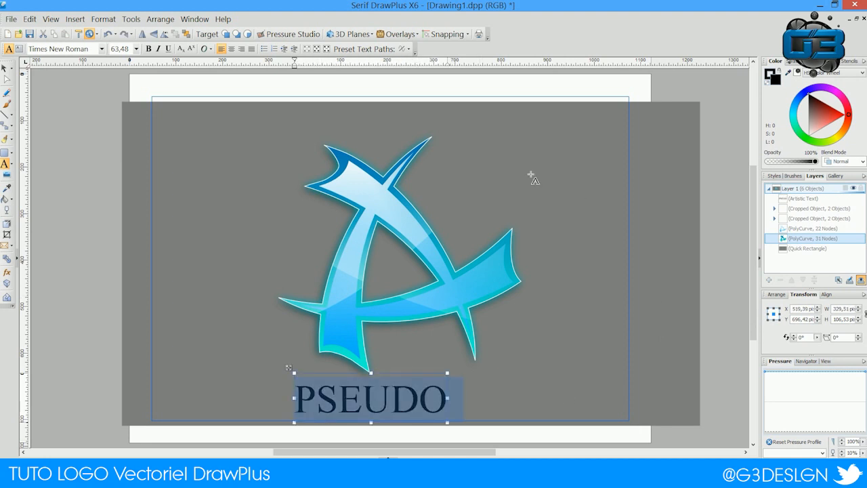
left_click(5, 69)
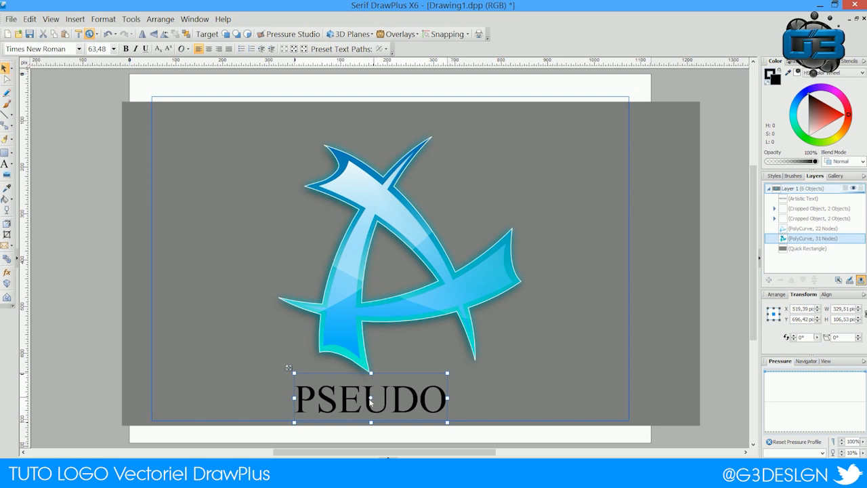
left_click_drag(372, 401, 401, 398)
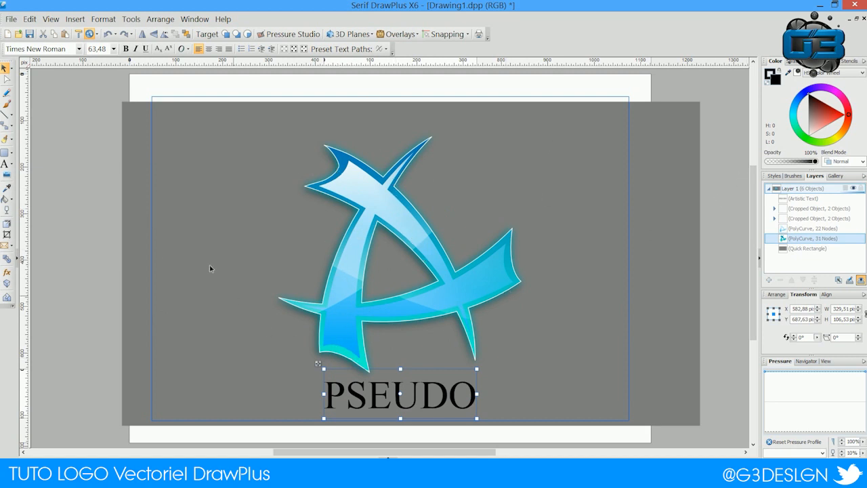
left_click(794, 114)
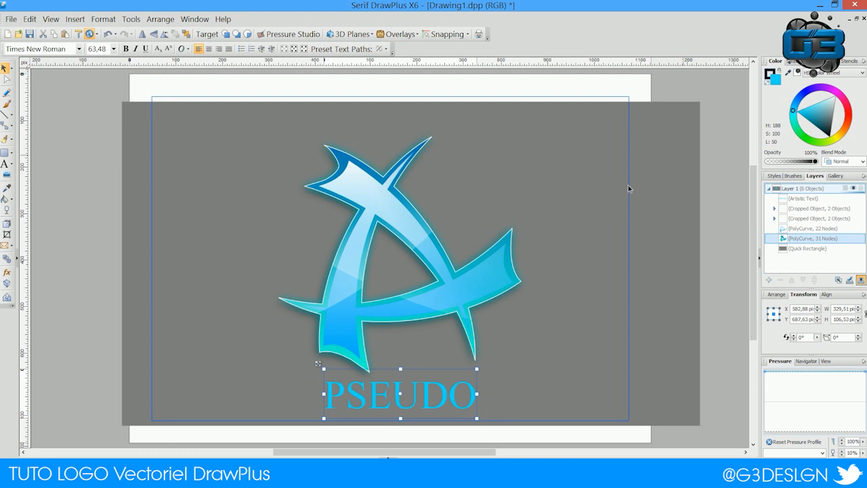
Set the font of the "PSEUDO" text to VAGRounded BT.
left_click(78, 50)
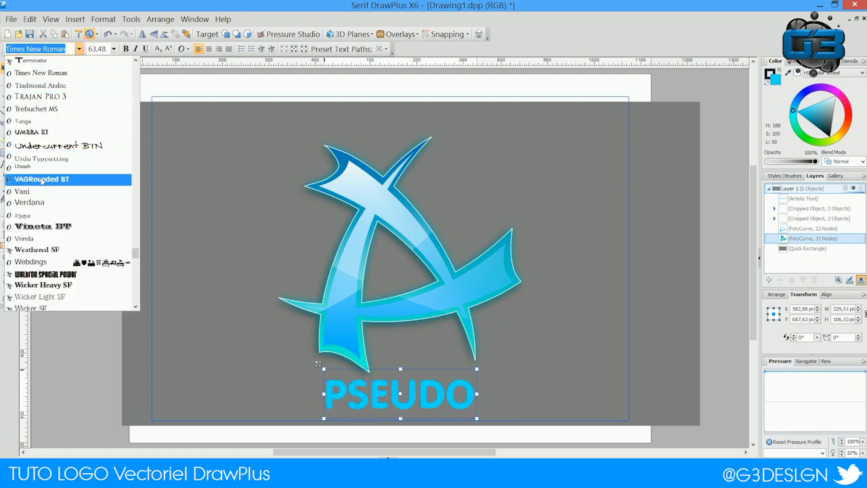
left_click(61, 178)
left_click(105, 94)
Nudge the cyan "PSEUDO" text slightly closer to the emblem and delete it.
left_click(383, 401)
mouse_move(383, 401)
left_mouse_down()
mouse_move(391, 398)
mouse_move(377, 402)
left_mouse_up()
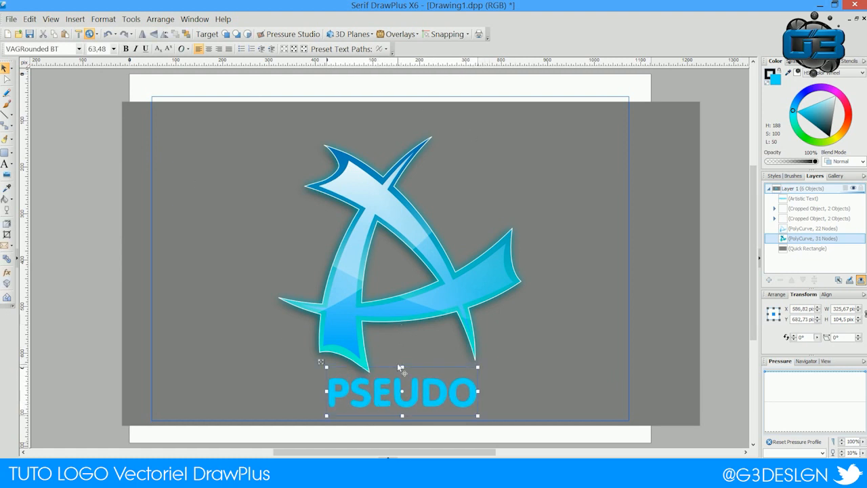
key("Delete")
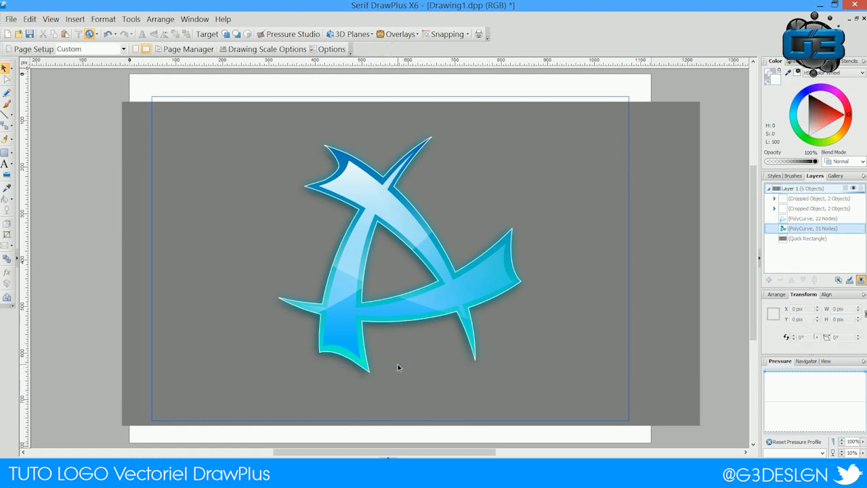